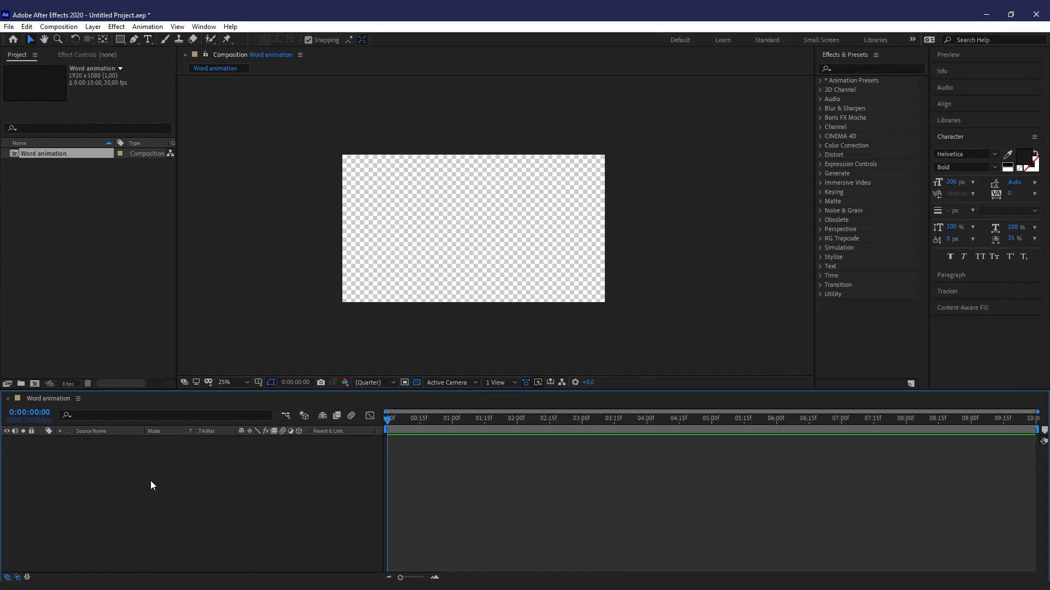
key(alt+Tab)
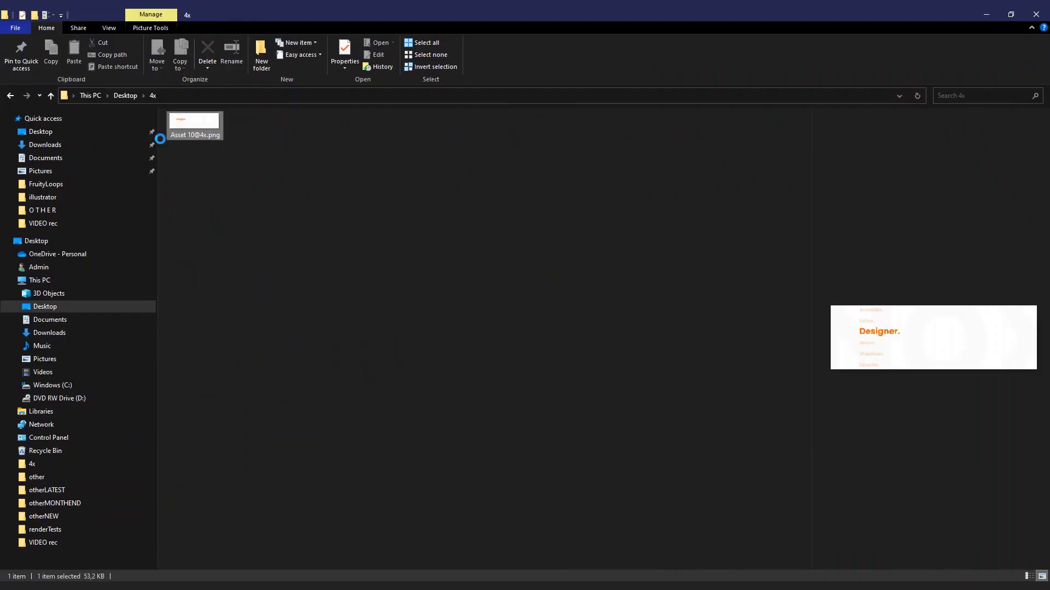
drag(195, 127, 120, 324)
click(121, 325)
click(203, 489)
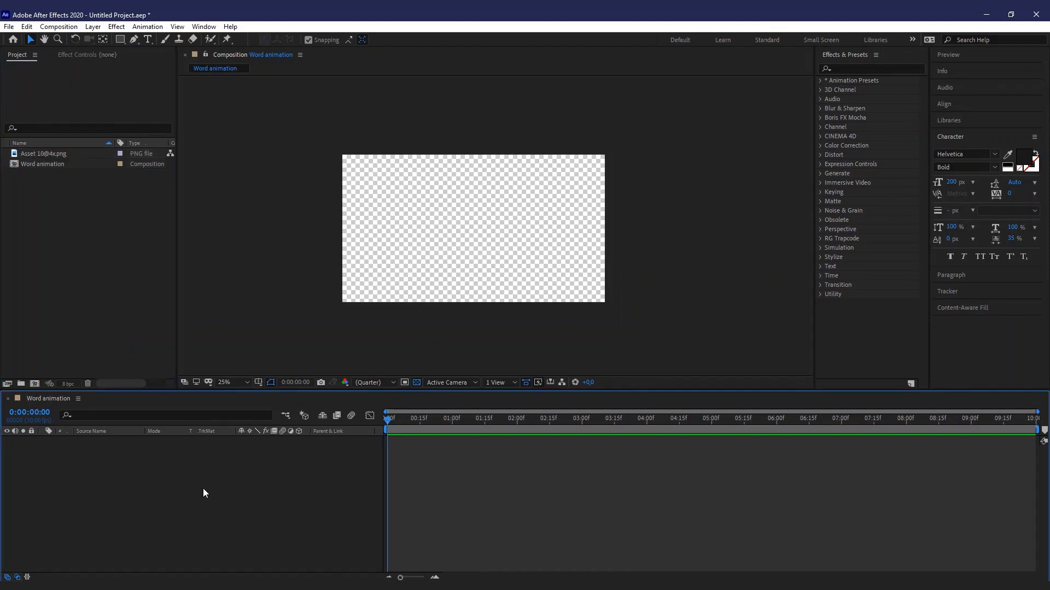
right_click(126, 500)
mouse_move(218, 383)
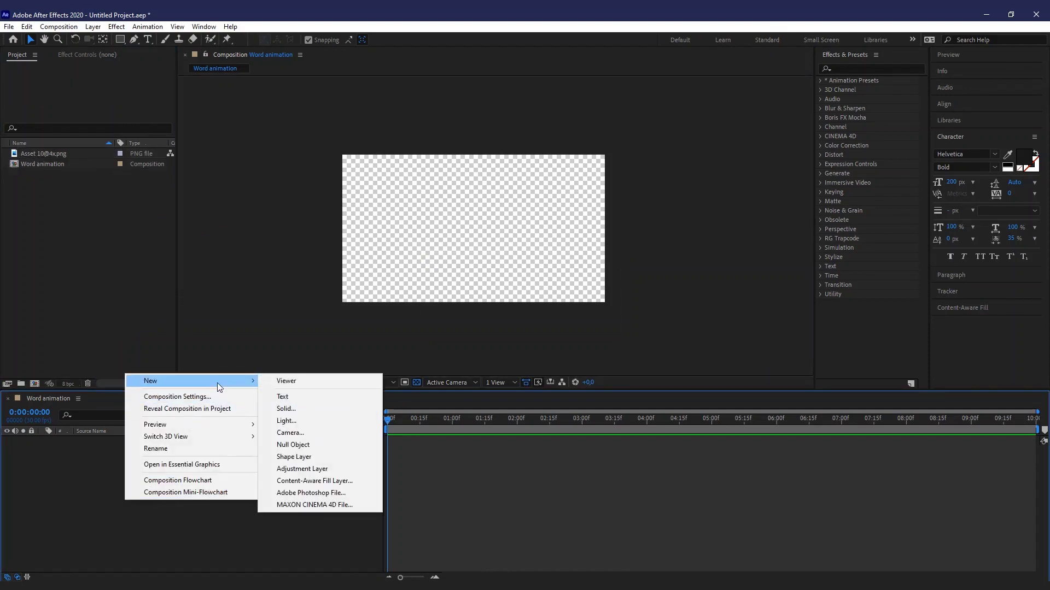
click(308, 410)
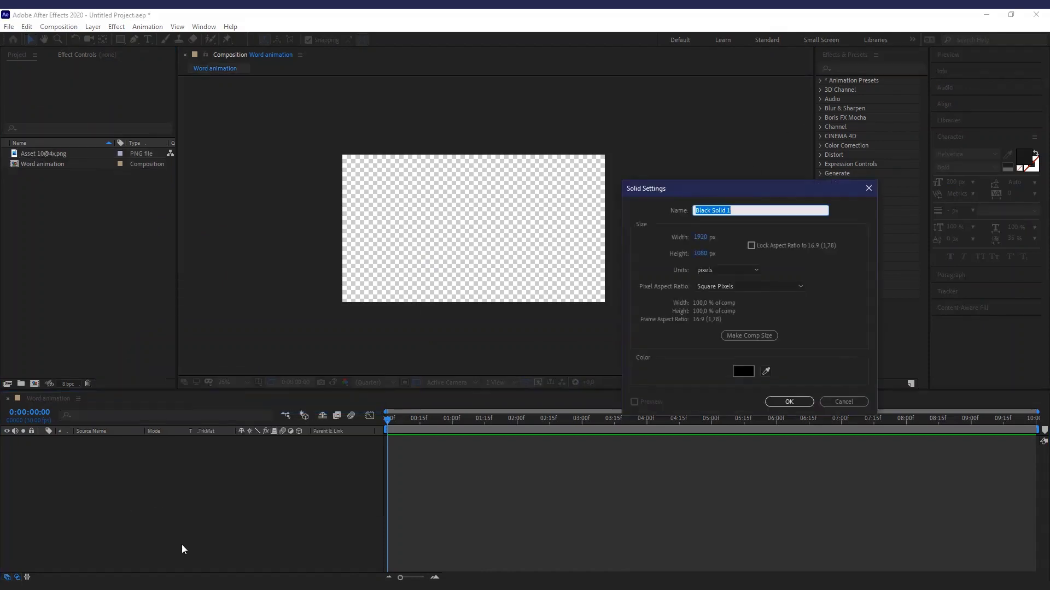
click(835, 404)
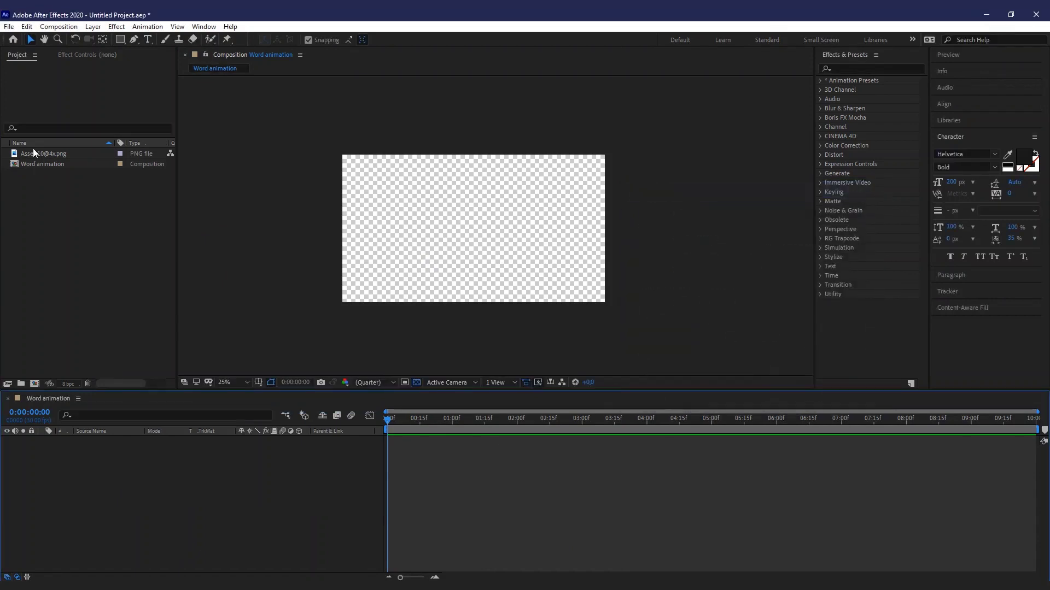
drag(34, 152, 110, 466)
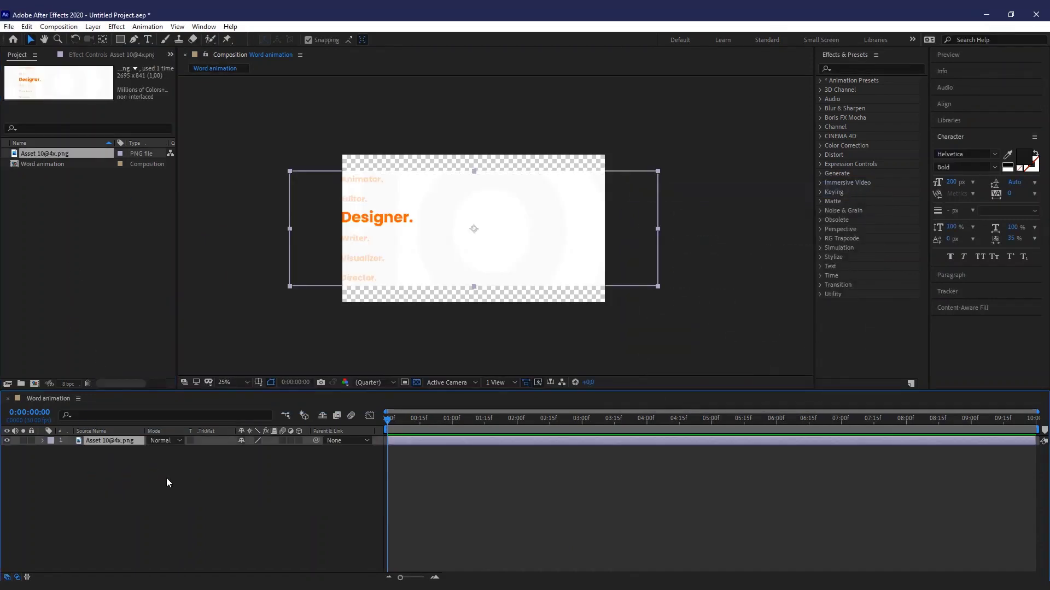
right_click(209, 484)
mouse_move(330, 366)
click(376, 397)
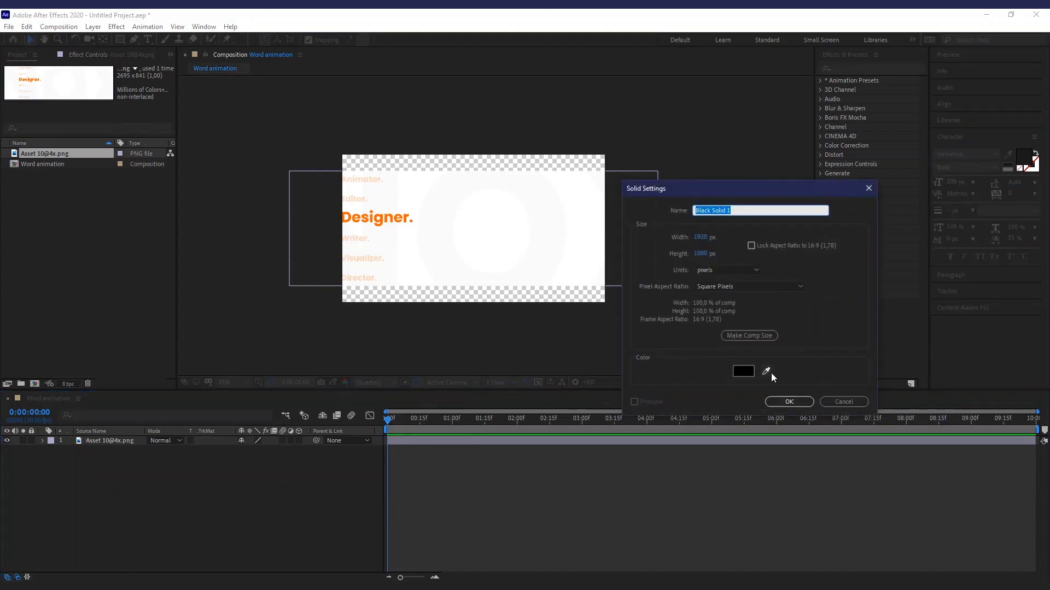
click(767, 373)
click(514, 231)
click(737, 208)
click(824, 391)
click(784, 404)
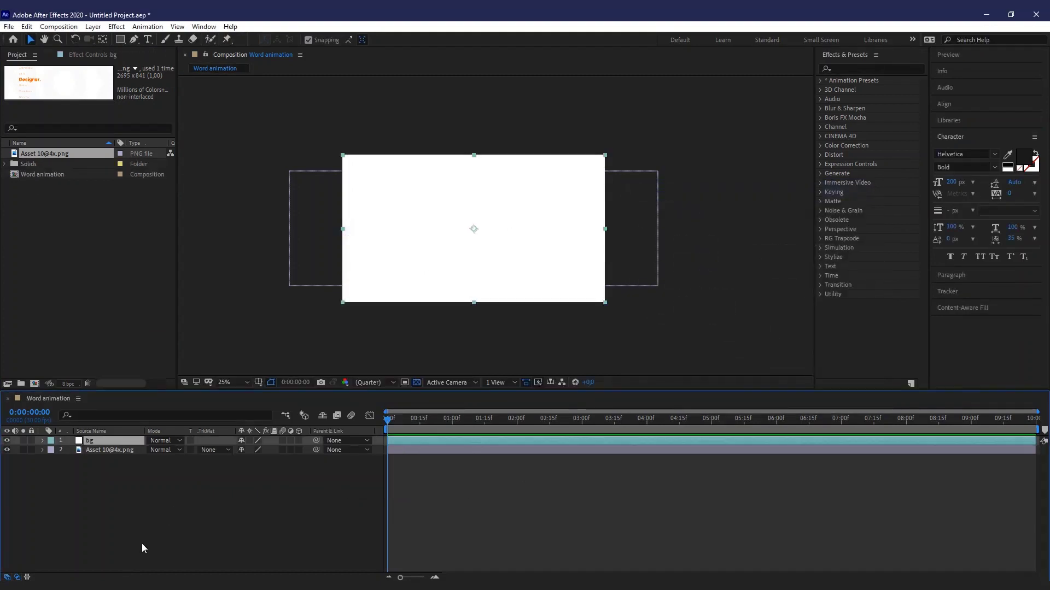
Move the bg layer beneath the asset layer and lock it.
drag(109, 441, 107, 481)
click(32, 451)
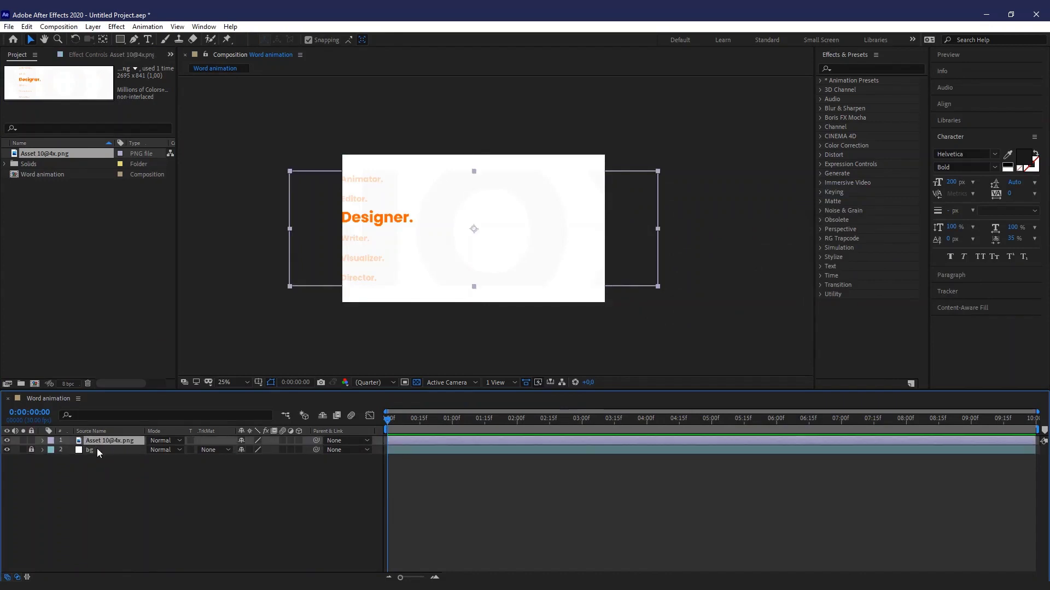
key(s)
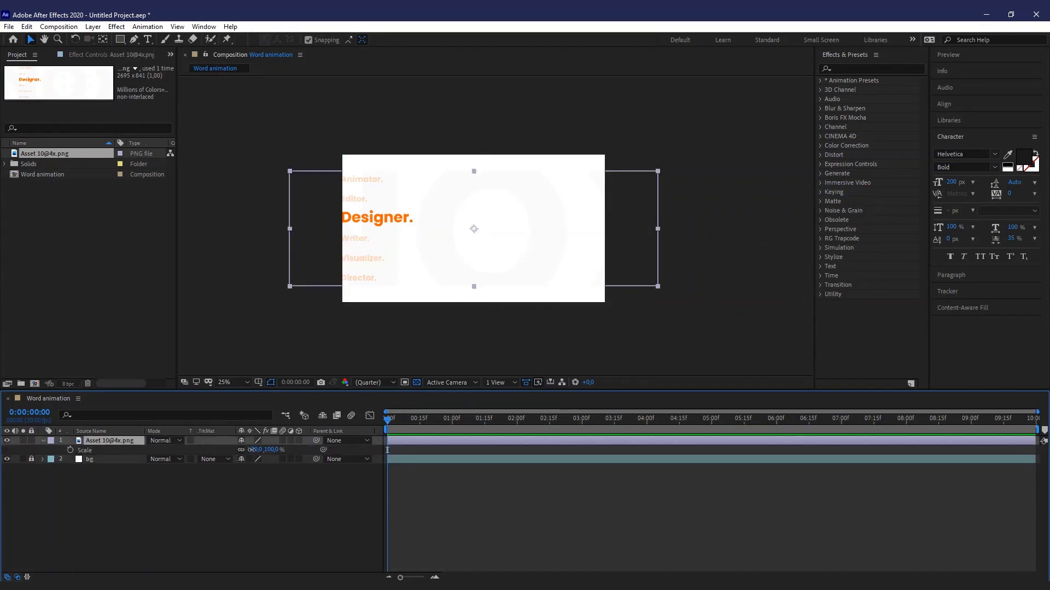
drag(251, 450, 232, 453)
click(215, 539)
scroll(507, 254, up, 2)
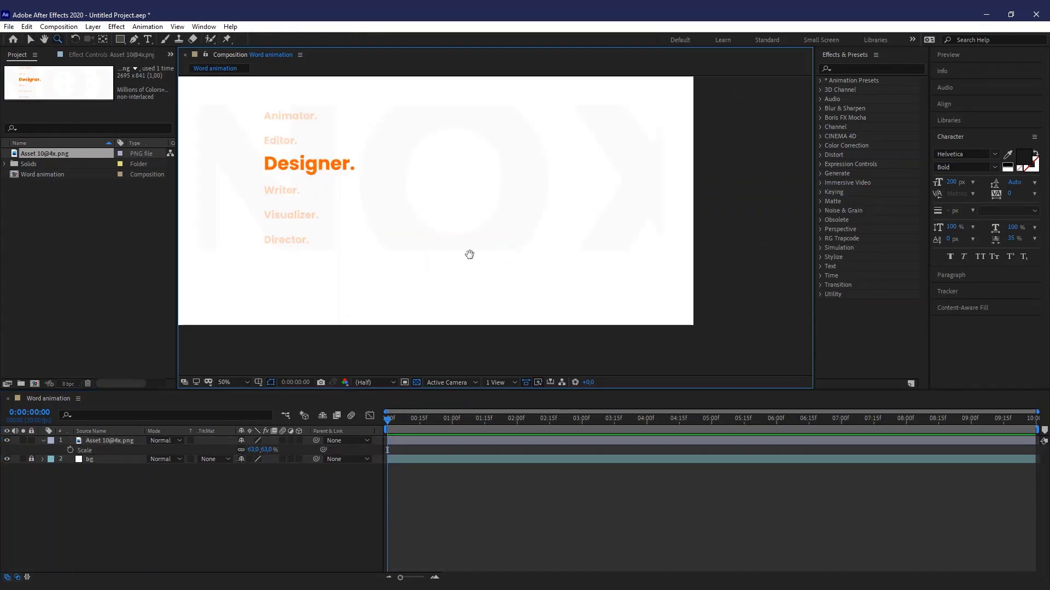
drag(469, 256, 526, 303)
click(225, 491)
drag(332, 327, 335, 318)
click(207, 525)
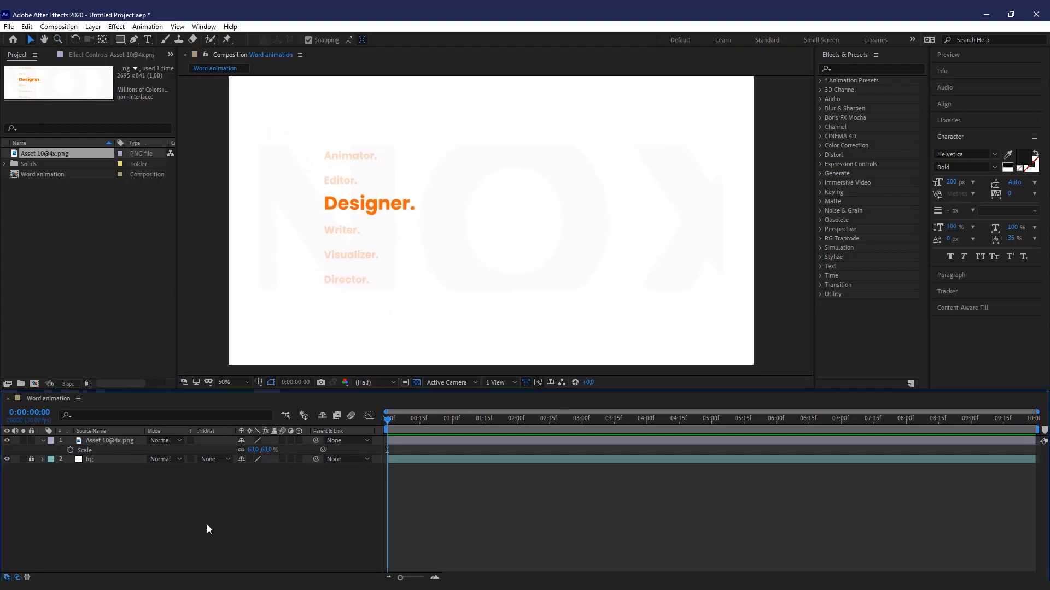
Add a text layer reading "Designer." and position it beside the orange Designer. word in the reference image.
key(ctrl+t)
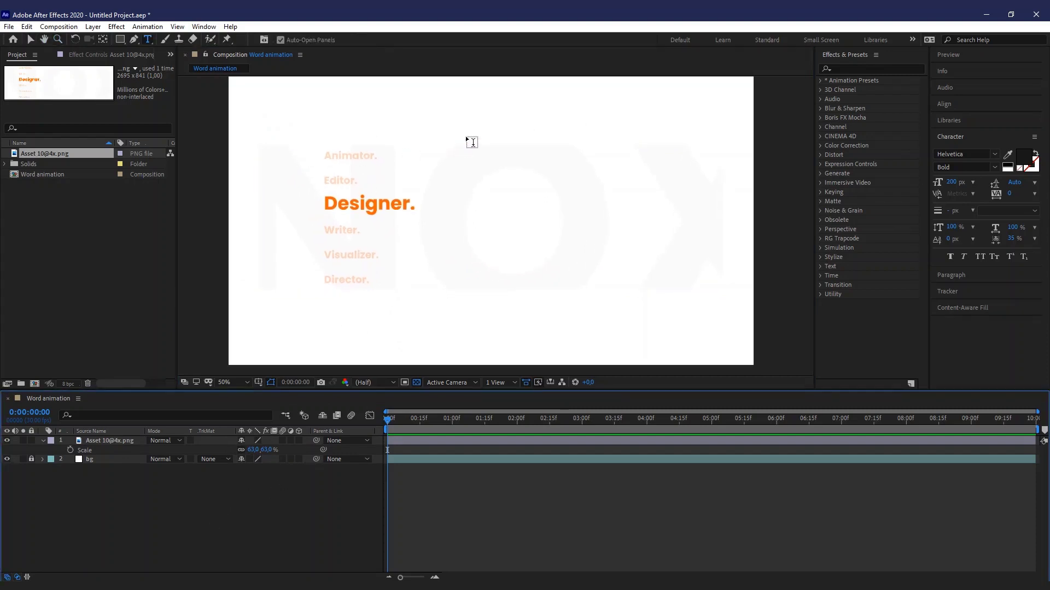
click(420, 125)
text(Designer.)
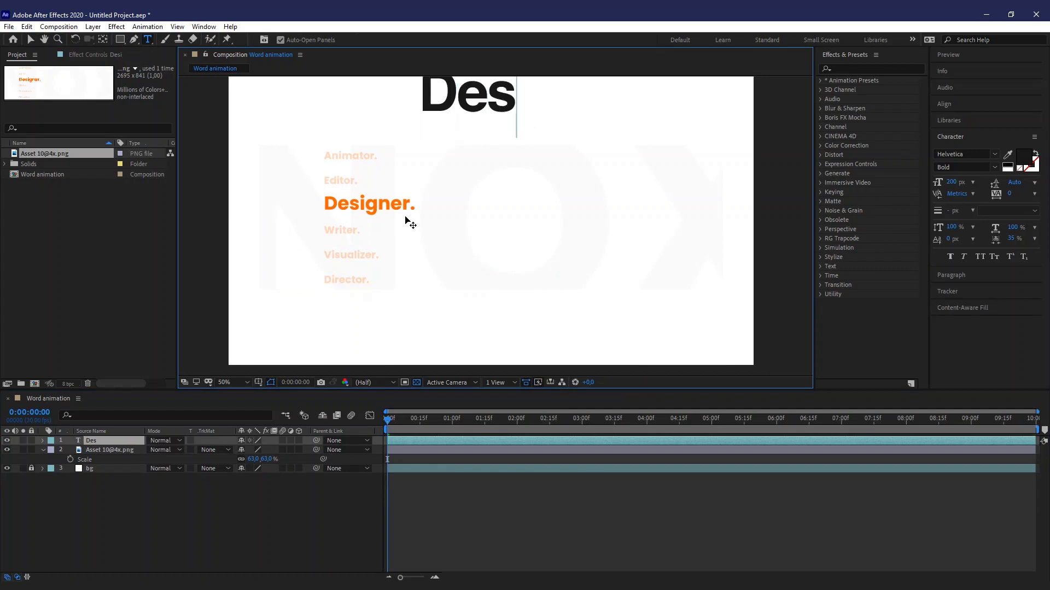
click(30, 42)
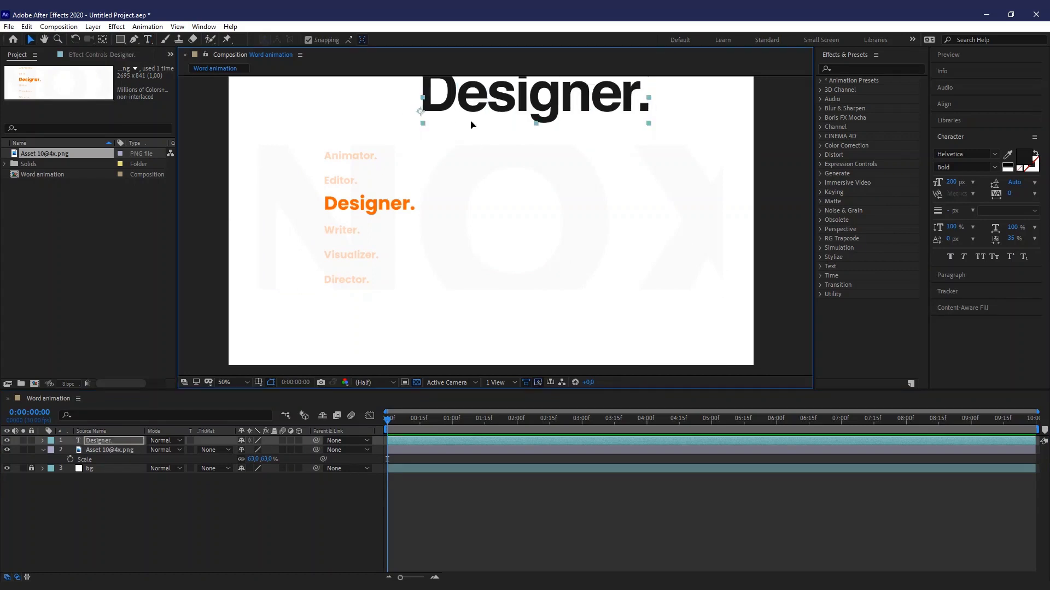
drag(467, 105, 487, 191)
Lock the asset layer and duplicate the Designer. text into five copies stacked vertically.
click(31, 450)
key(ctrl+d)
shift+click(459, 252)
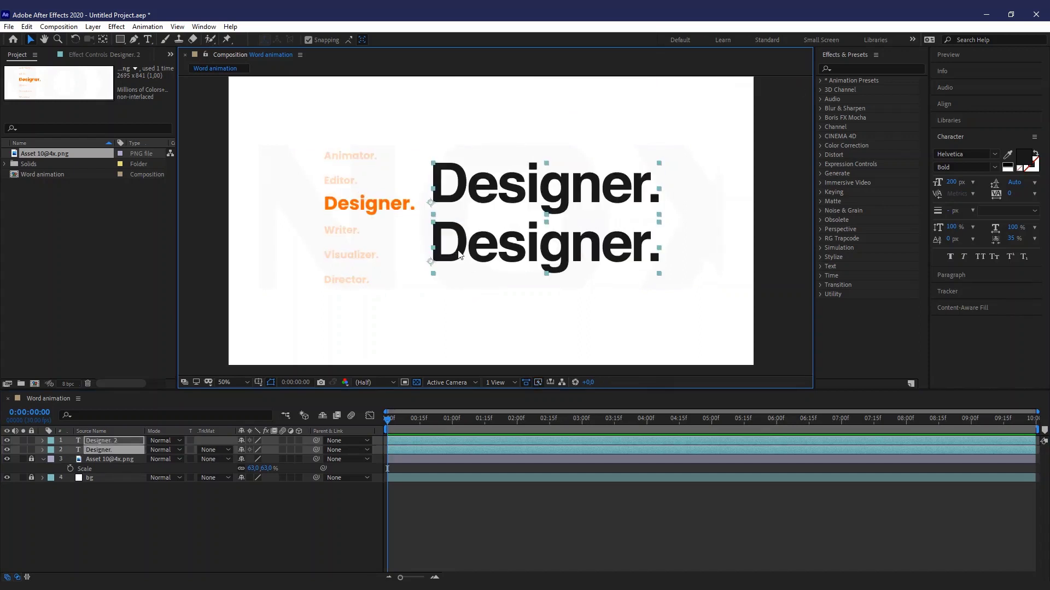
drag(458, 251, 447, 325)
key(ctrl+d)
click(424, 349)
click(458, 243)
key(ctrl+d)
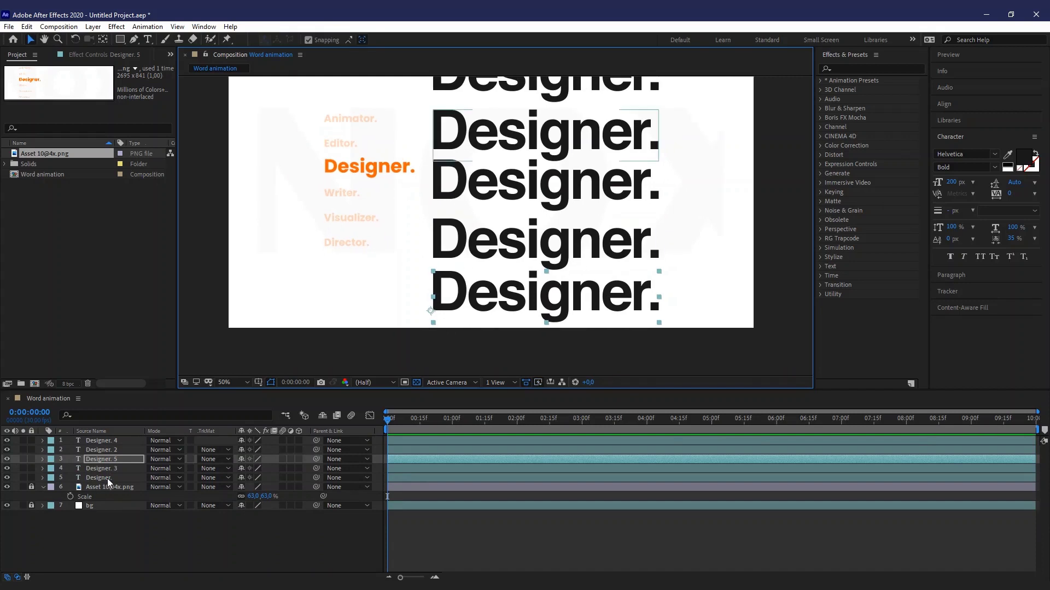
Hide the four text layers below the topmost one, leaving only the middle Designer. copy showing.
click(107, 479)
shift+click(97, 450)
drag(10, 450, 9, 478)
drag(517, 202, 504, 240)
click(497, 226)
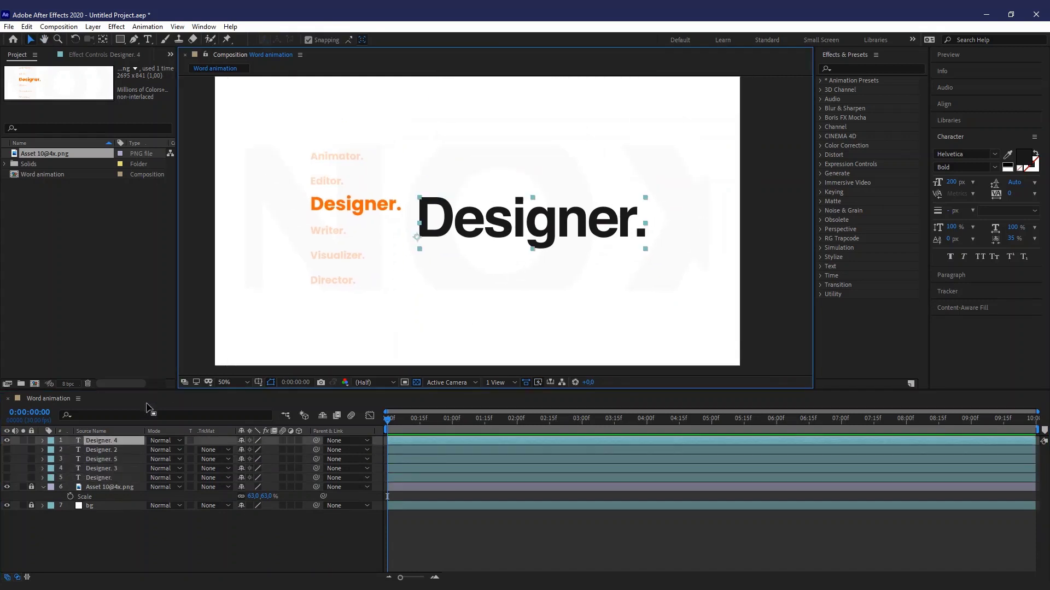
Set all five Designer. text layers to Poppins Bold and match their fill color to the orange reference word.
shift+click(96, 477)
click(984, 156)
text(popp)
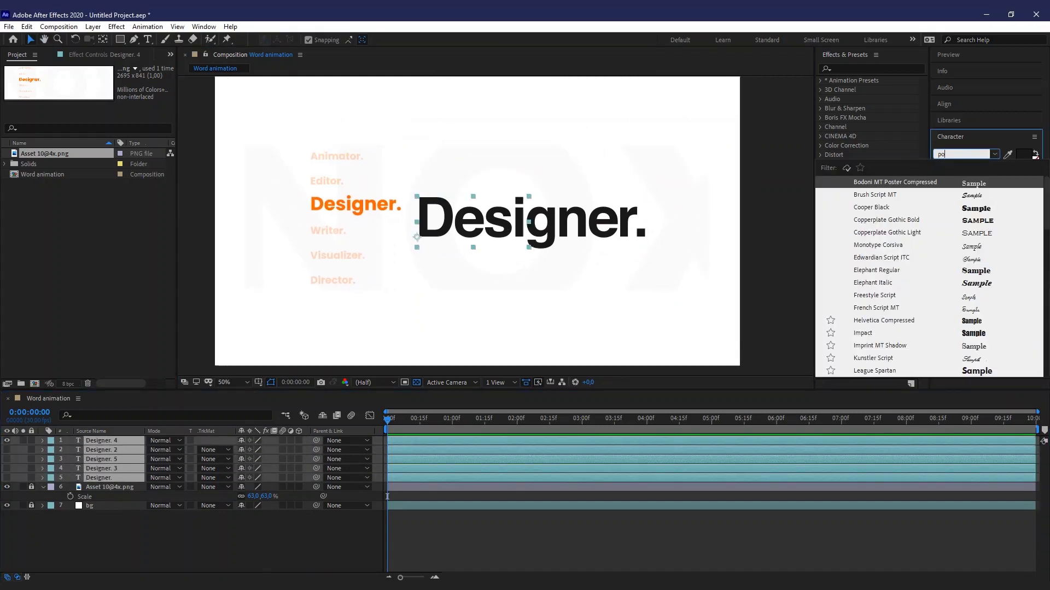
click(889, 196)
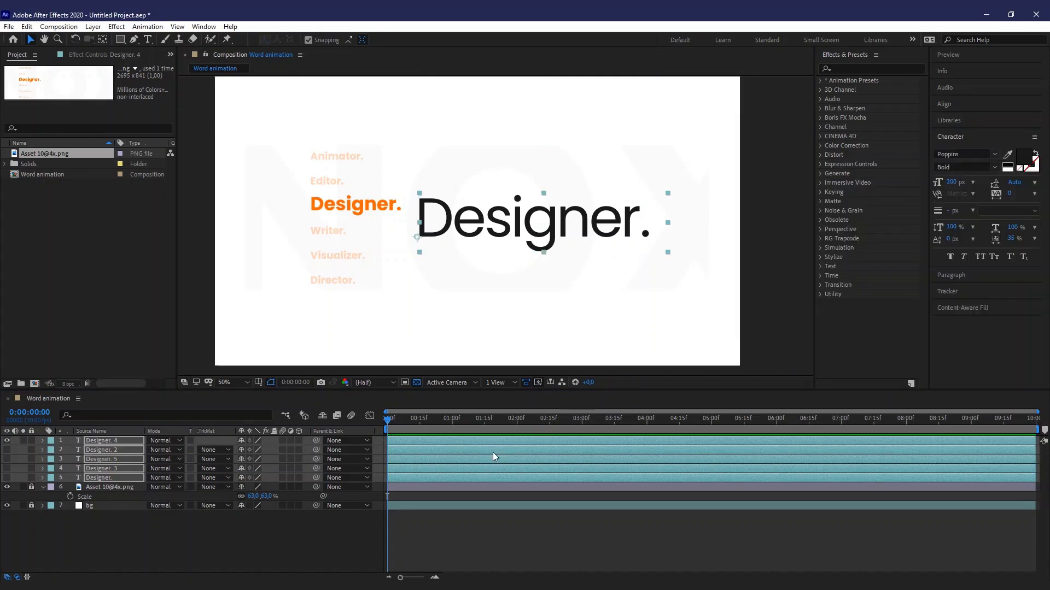
click(1007, 155)
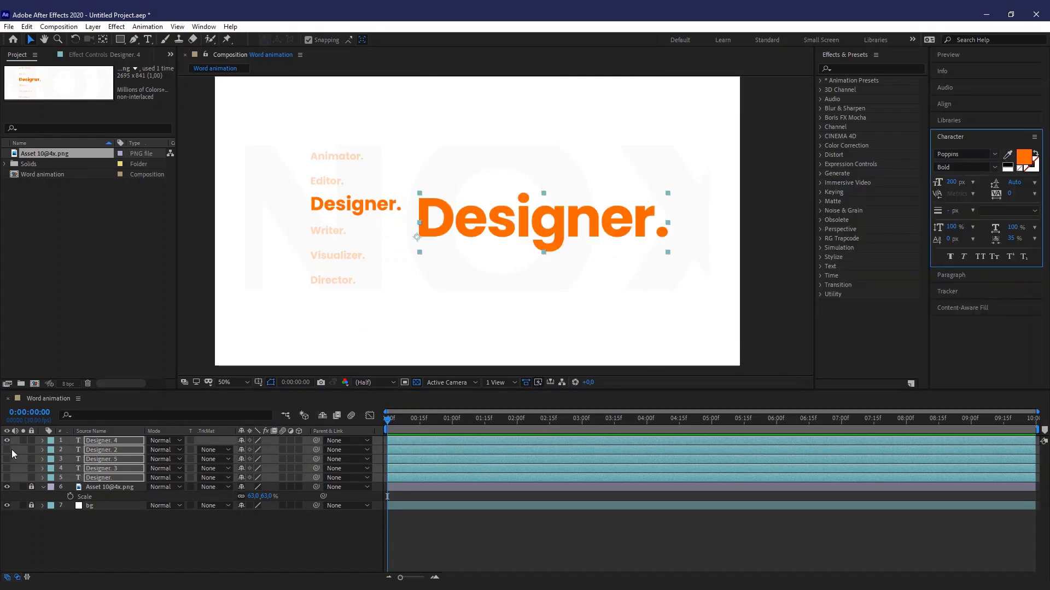
Try the Regular style on the five text layers and switch them back to Bold.
click(996, 170)
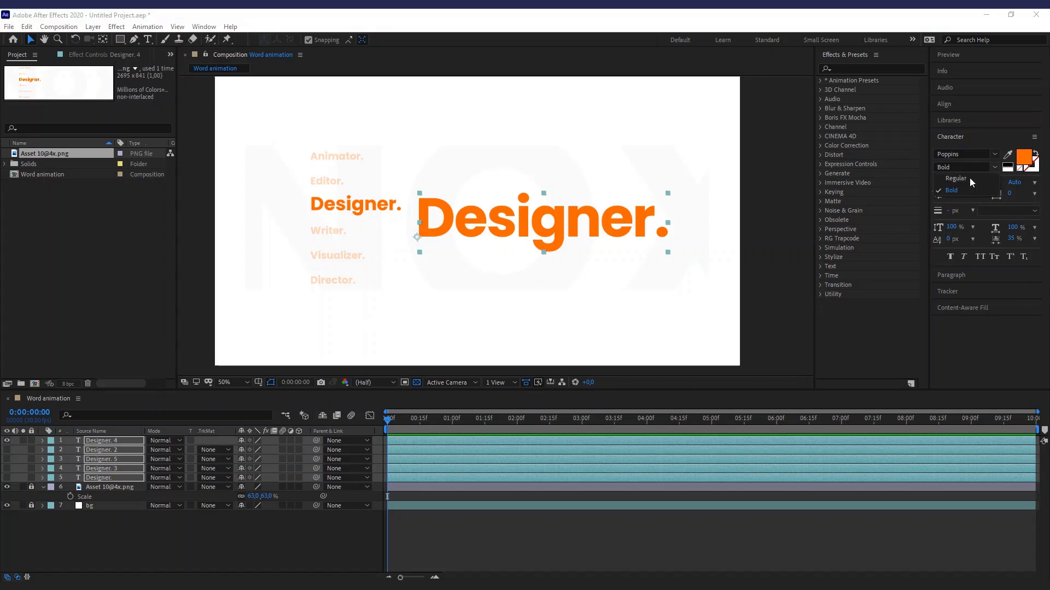
click(966, 179)
click(995, 168)
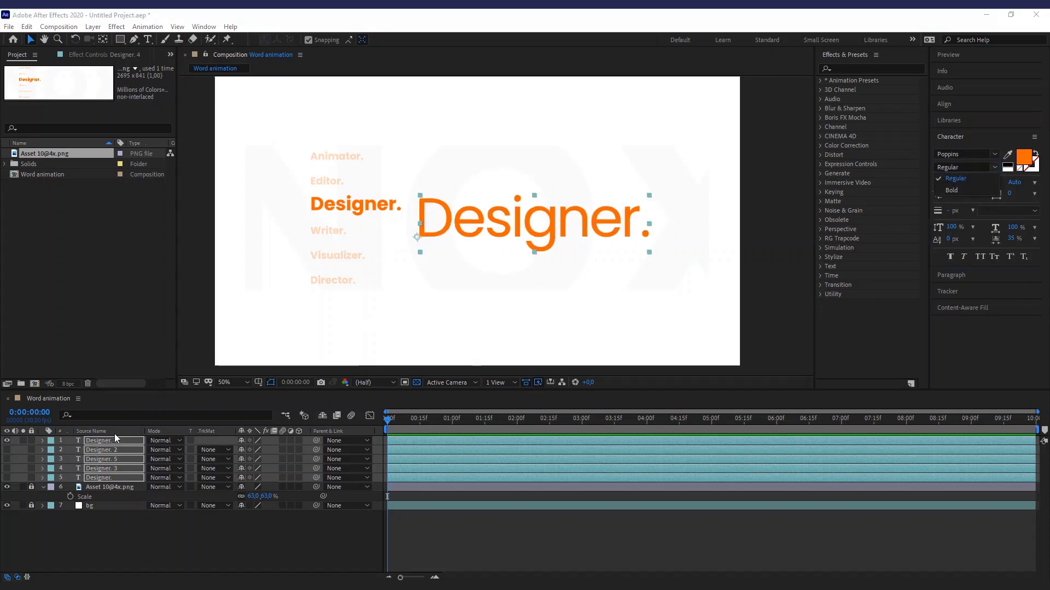
click(954, 191)
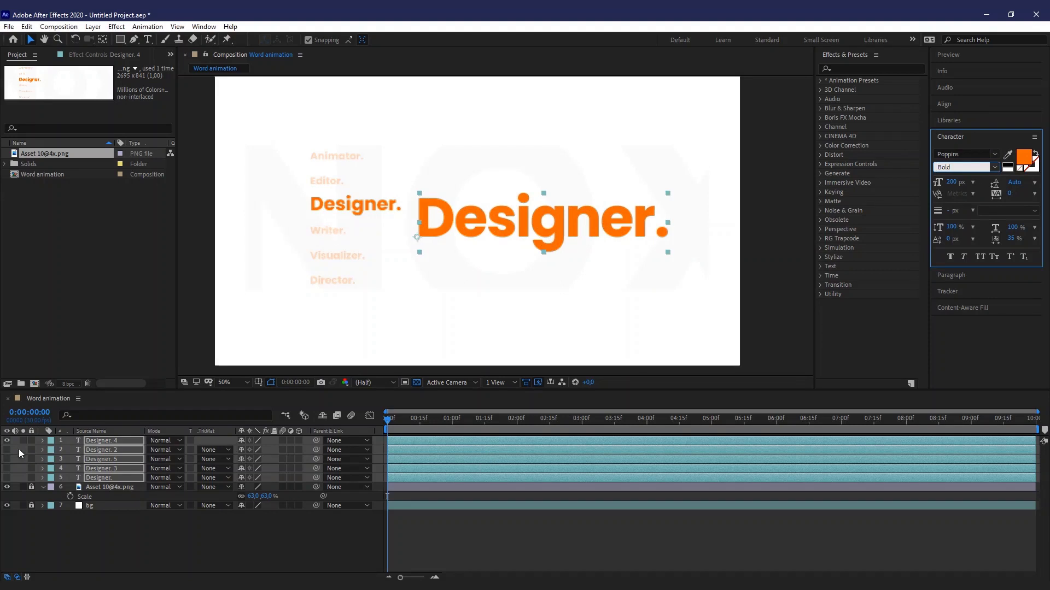
Try the Full preview resolution and return the preview to Auto.
click(235, 538)
click(374, 383)
click(377, 410)
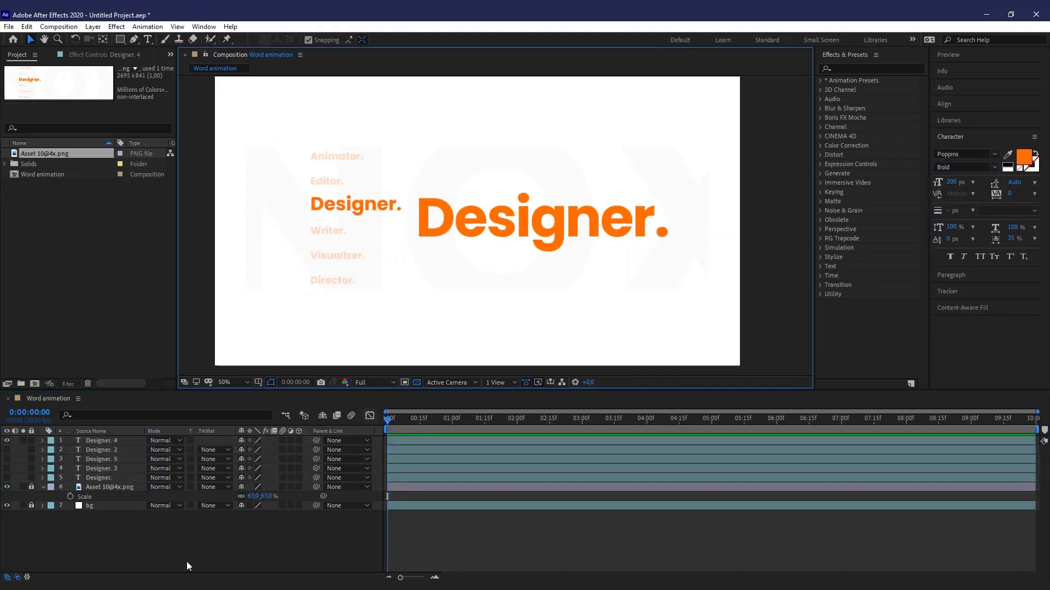
click(374, 384)
click(377, 386)
click(375, 384)
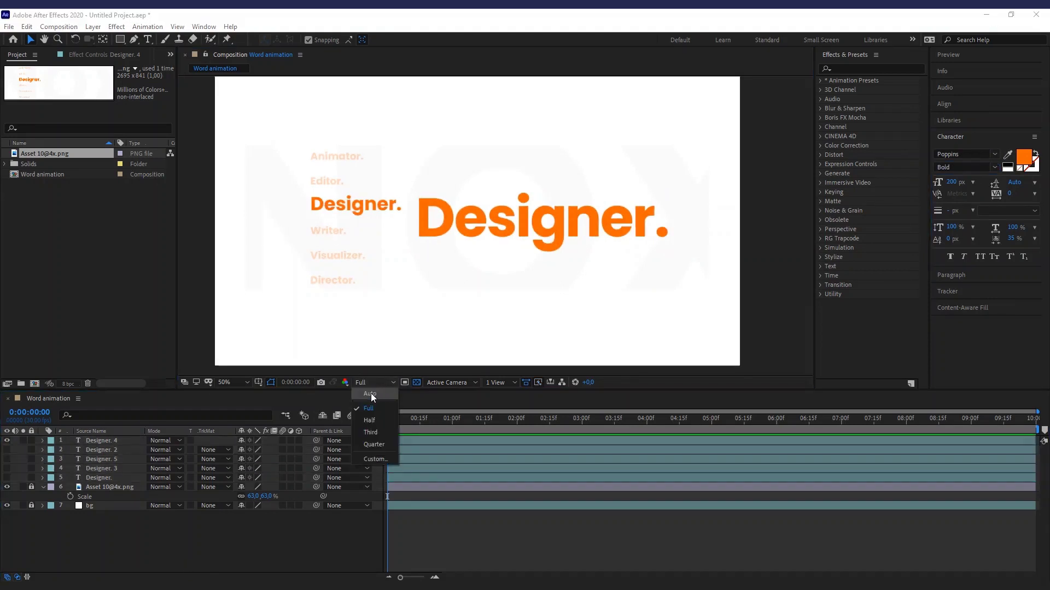
click(371, 393)
Show the four hidden text layers and set the font size of the four outer Designer. copies to 98 px.
click(76, 533)
drag(7, 441, 7, 477)
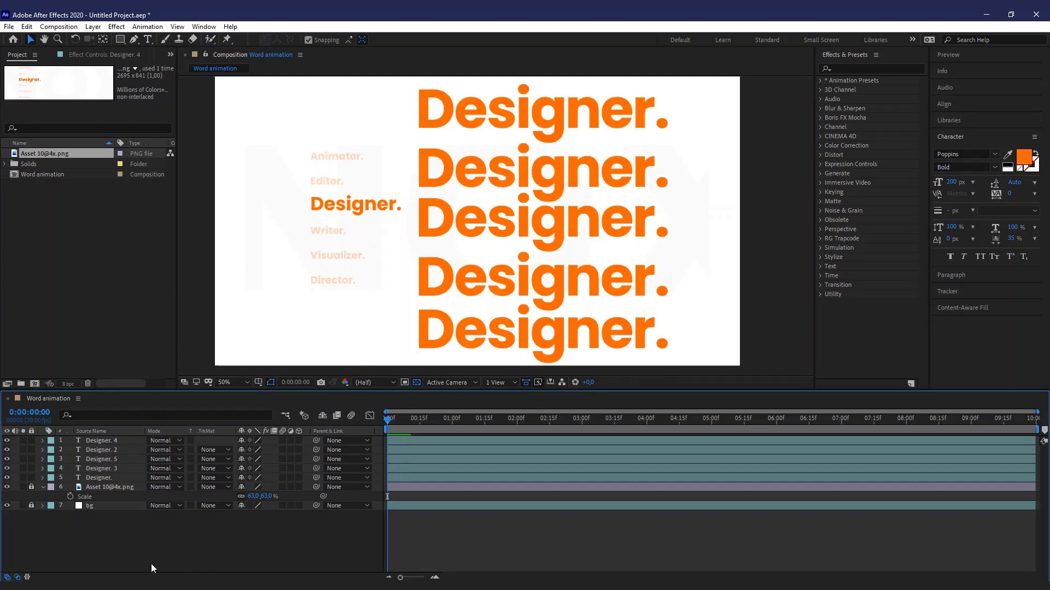
click(518, 131)
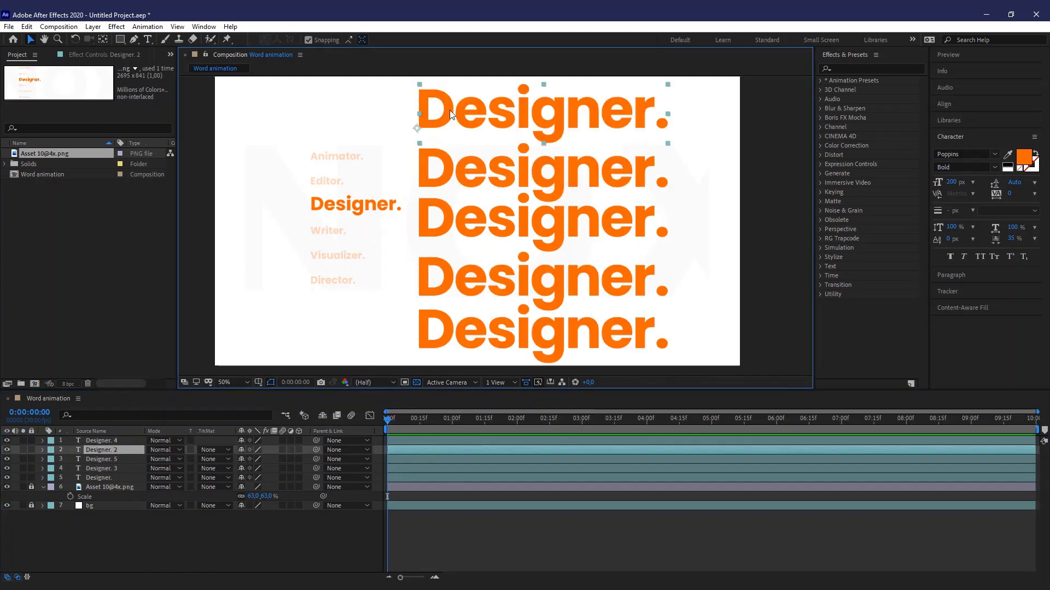
shift+click(456, 170)
shift+click(461, 277)
shift+click(455, 323)
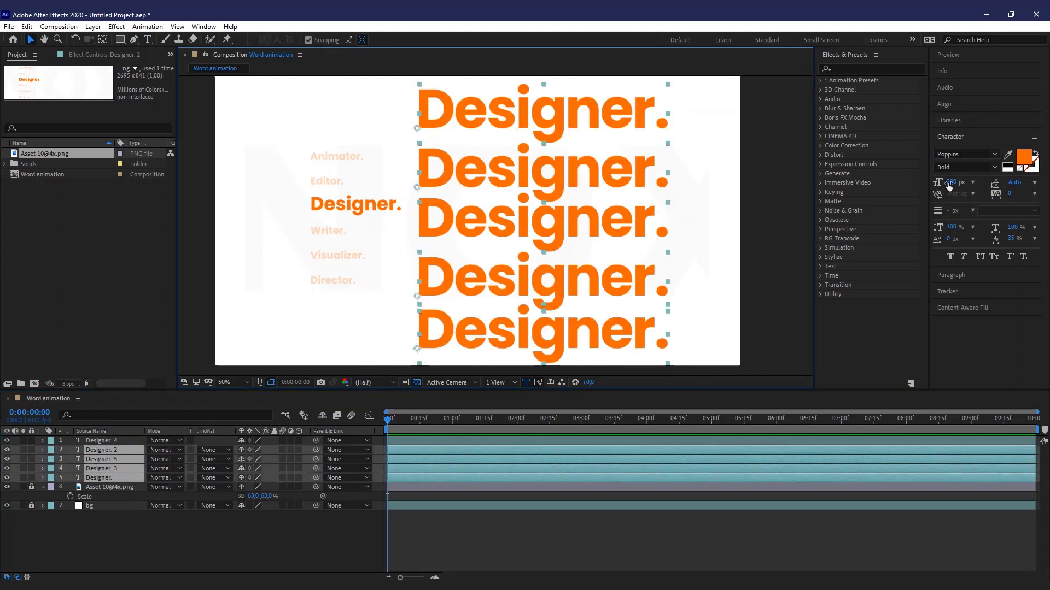
drag(949, 186, 894, 200)
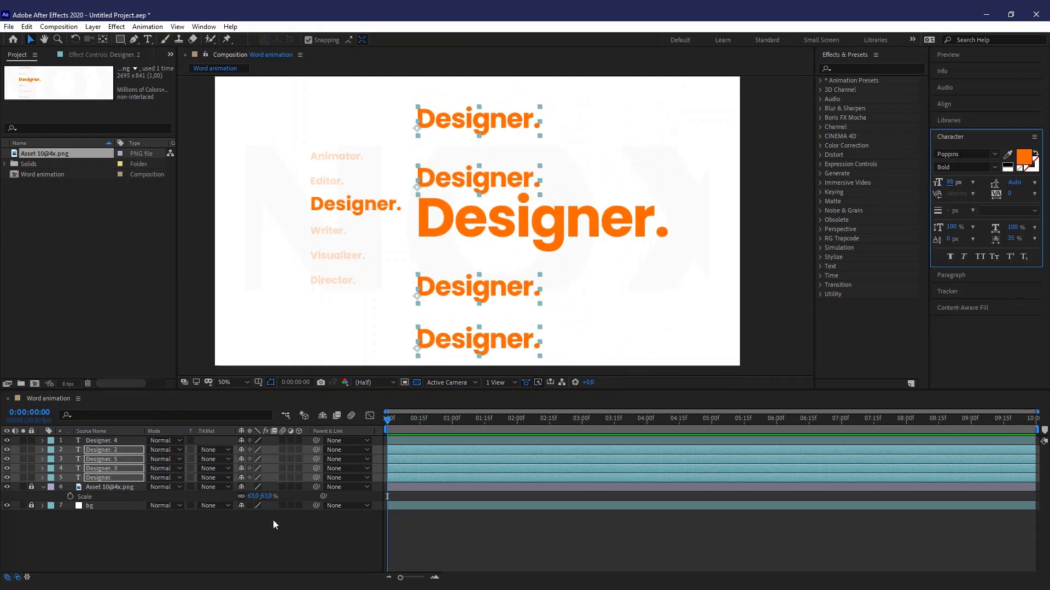
Set the opacity of the four smaller Designer. text layers to 25%.
key(t)
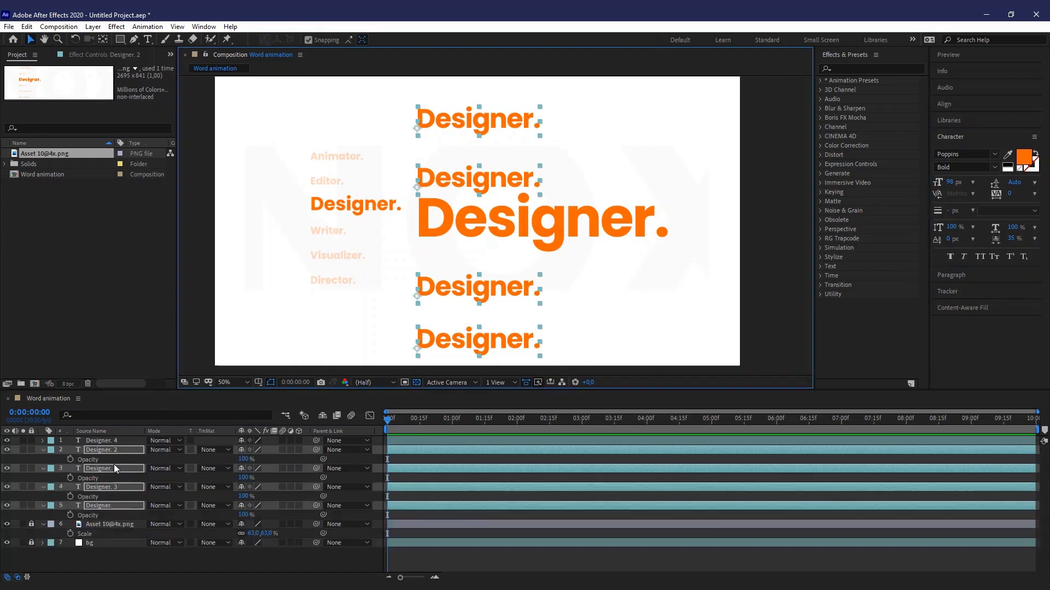
click(245, 460)
text(25)
key(Return)
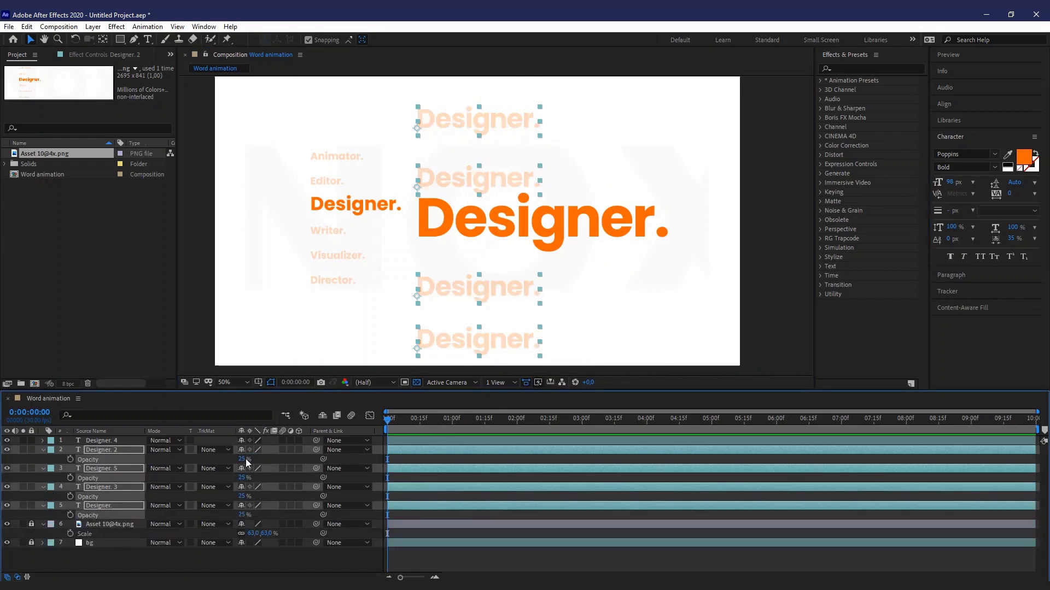
click(189, 572)
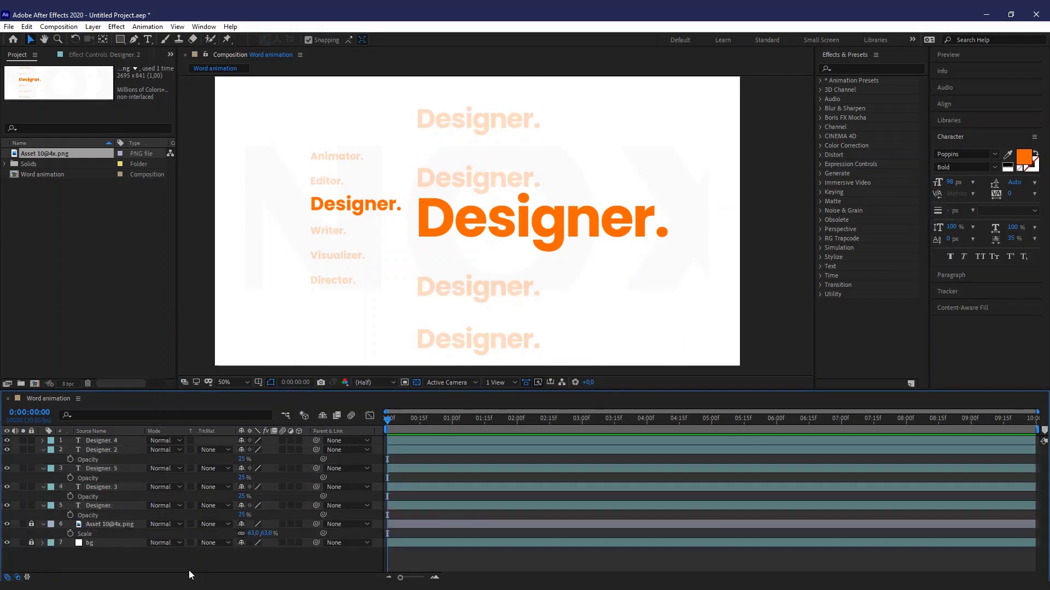
Change the topmost faded Designer. text to read Animator.
click(418, 118)
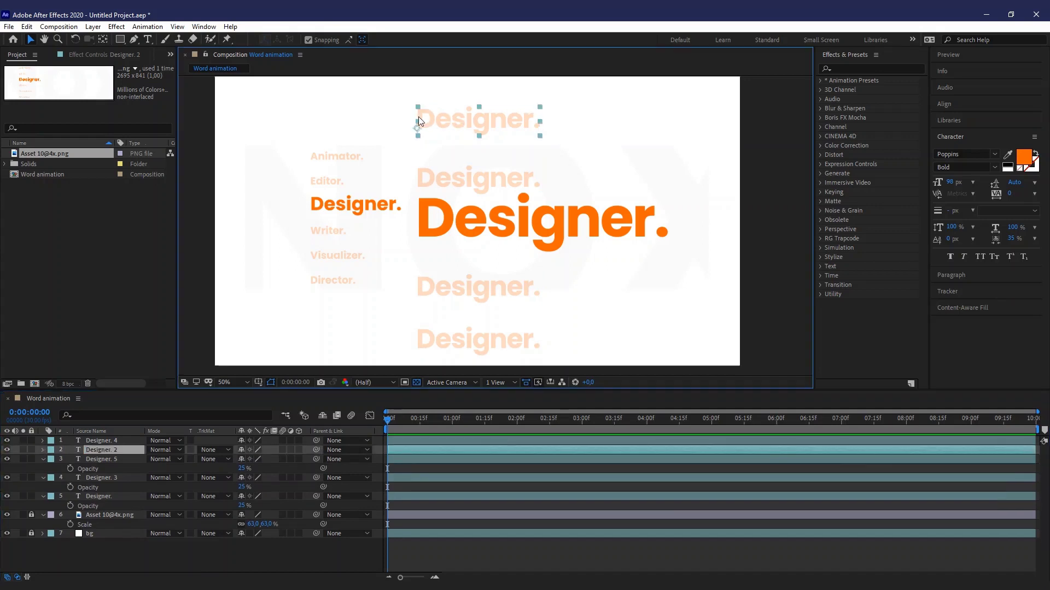
key(t)
key(ctrl+t)
drag(419, 121, 520, 124)
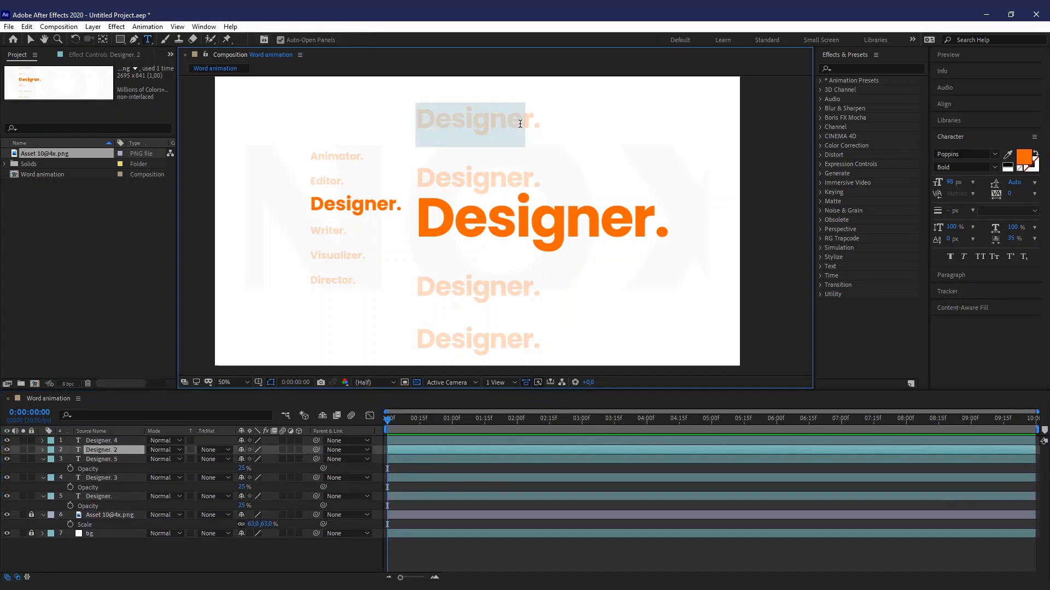
text(Ar)
text(ni)
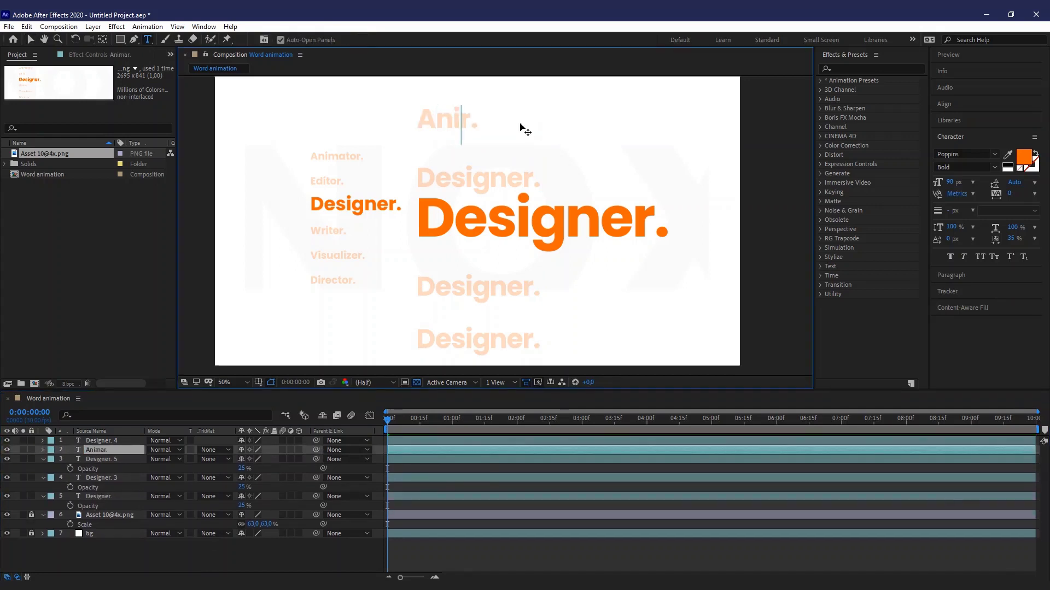
text(mato)
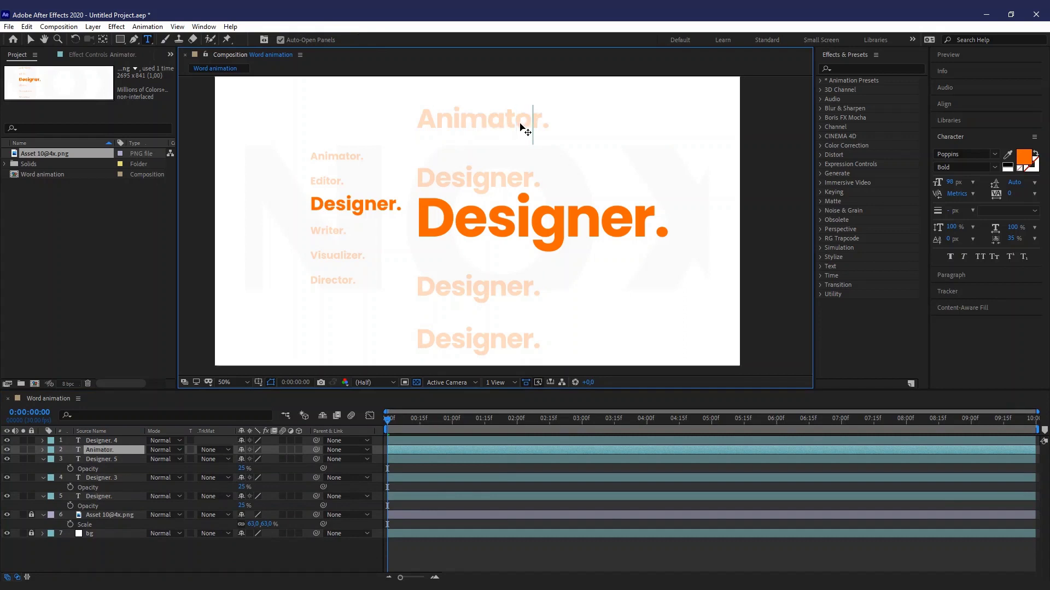
Change the lowest faded Designer. text to read Director.
click(106, 460)
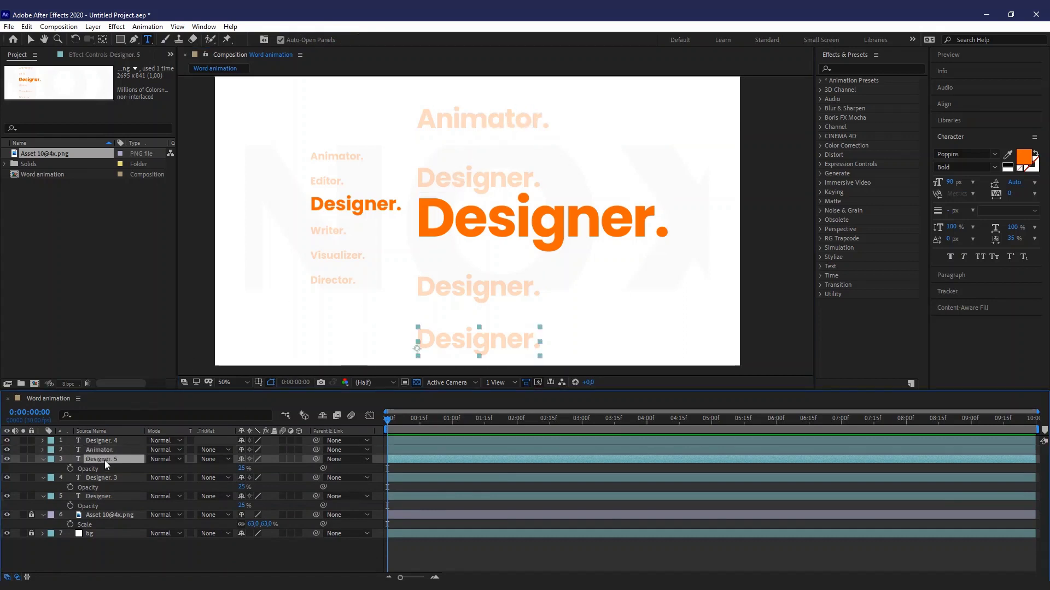
drag(434, 338, 526, 345)
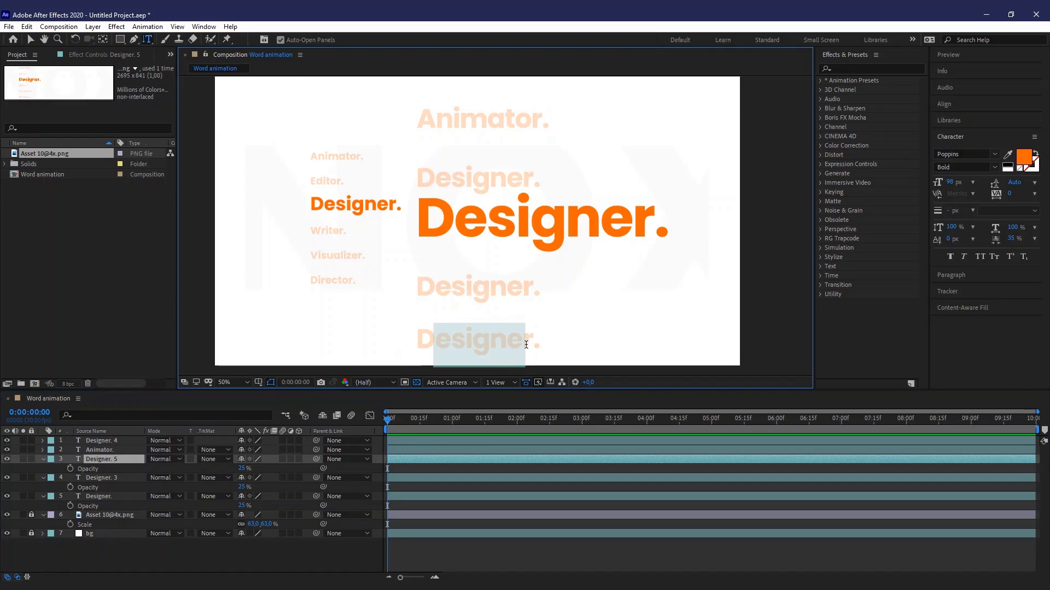
text(irector.)
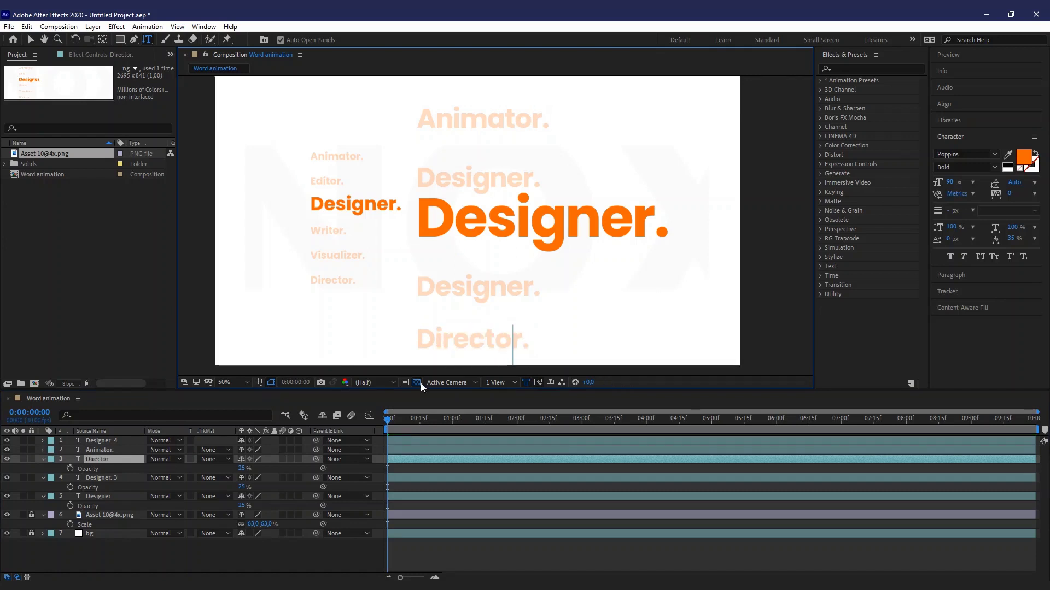
Change the faded Designer. text just below the large word to read Visualizer.
click(104, 479)
drag(416, 286, 521, 289)
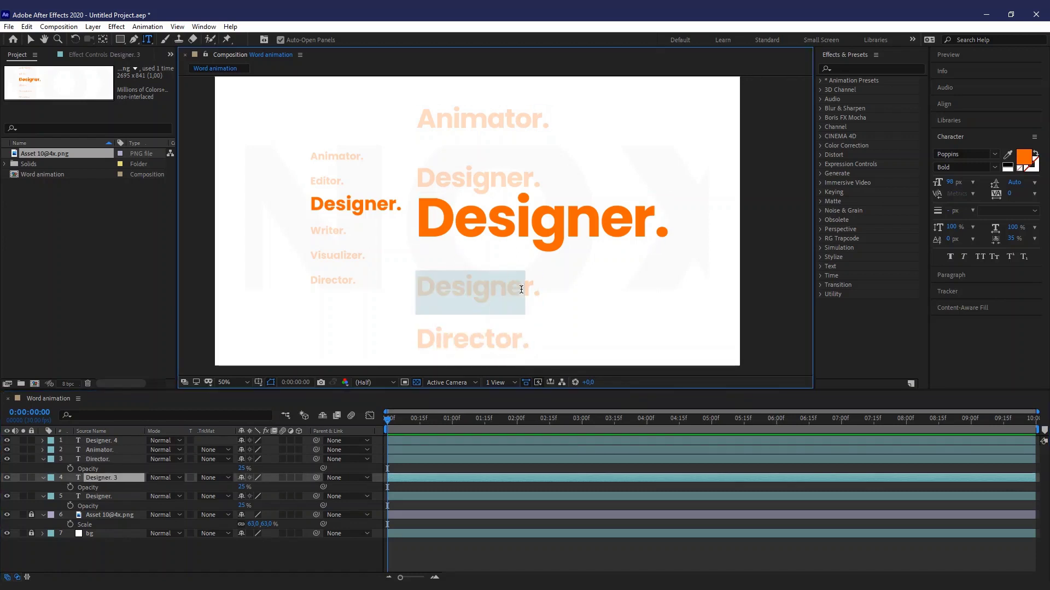
text(Visualizer)
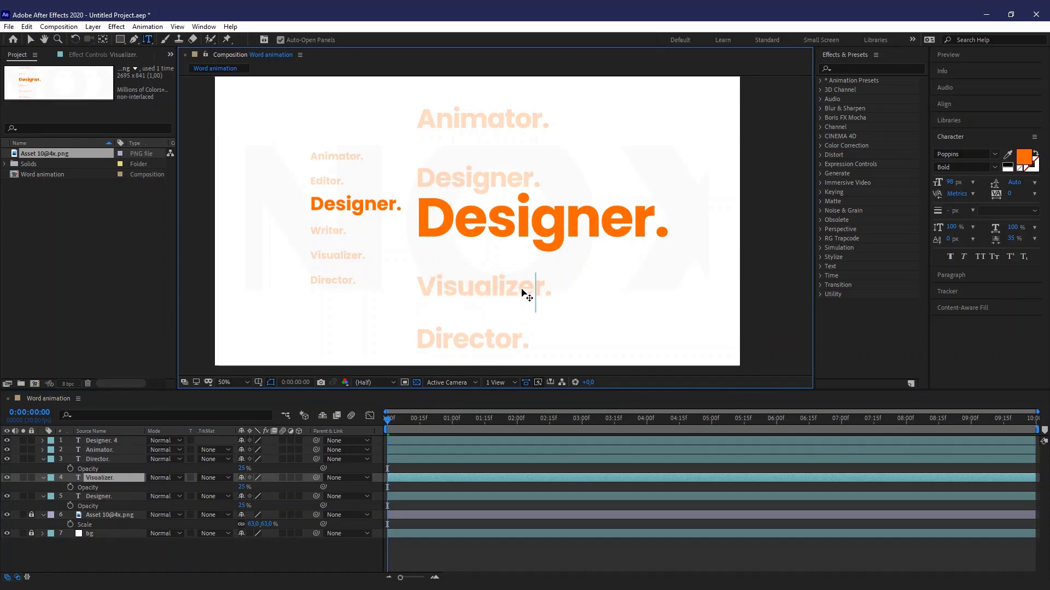
Change the remaining faded Designer. text, just above the large word, to Director. and finish text editing.
click(112, 461)
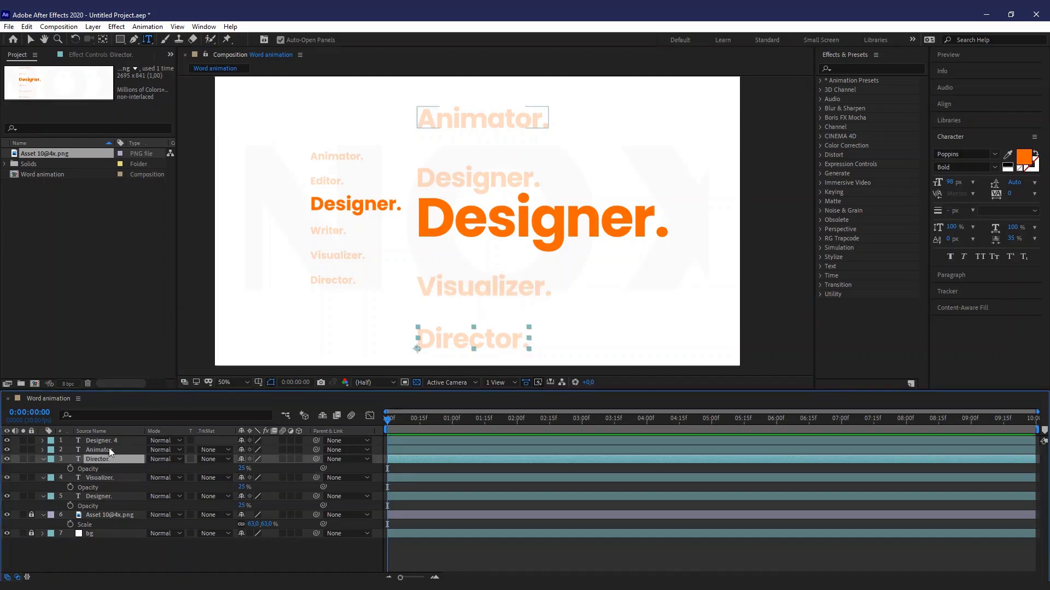
click(109, 448)
drag(526, 179, 417, 178)
text(Director.)
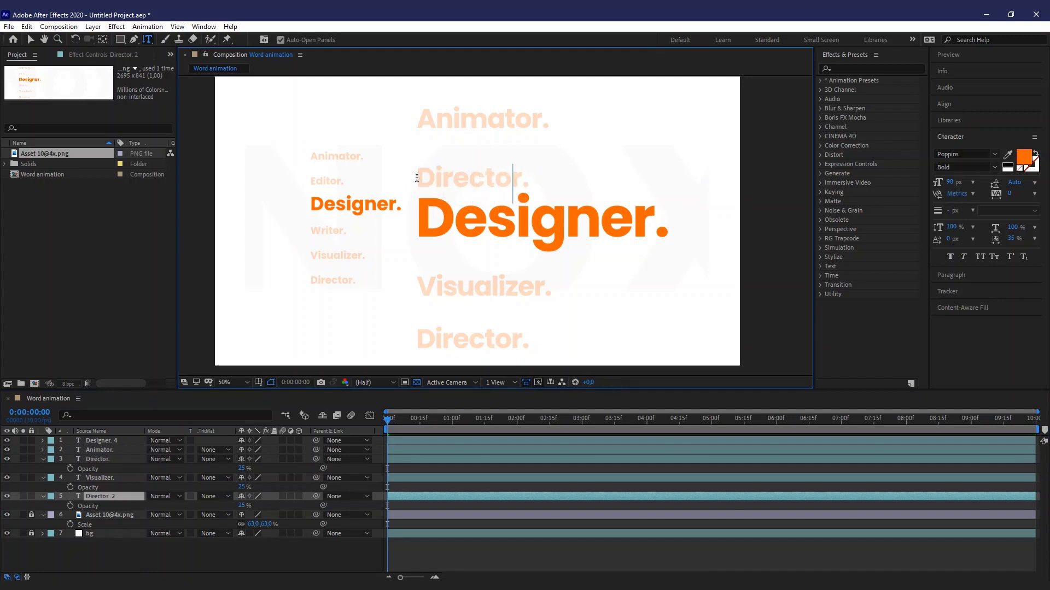
click(31, 43)
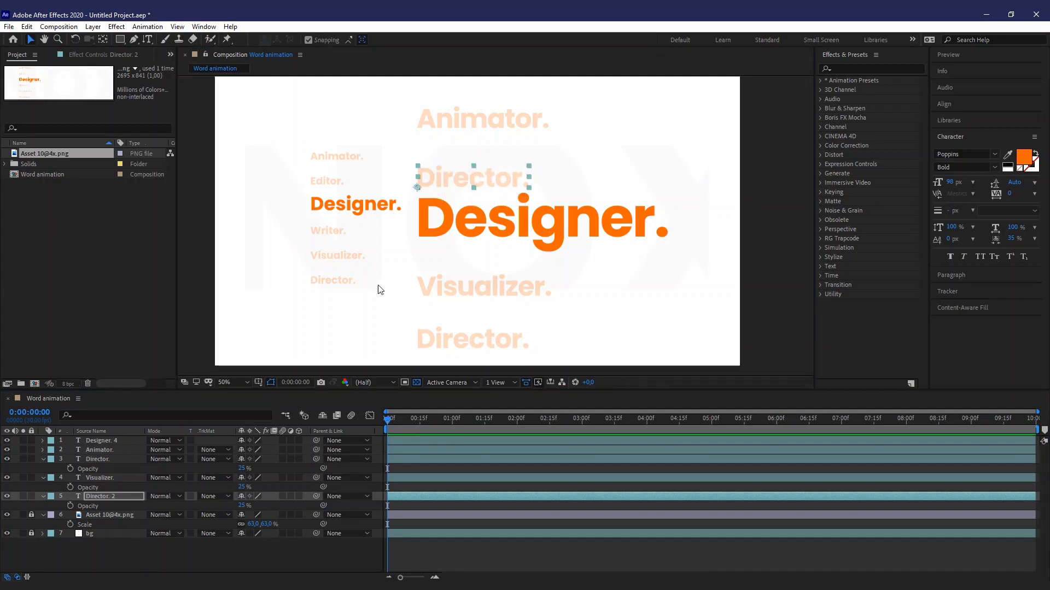
click(281, 348)
Switch to Illustrator to examine the original word list, then return to After Effects.
key(alt+Tab)
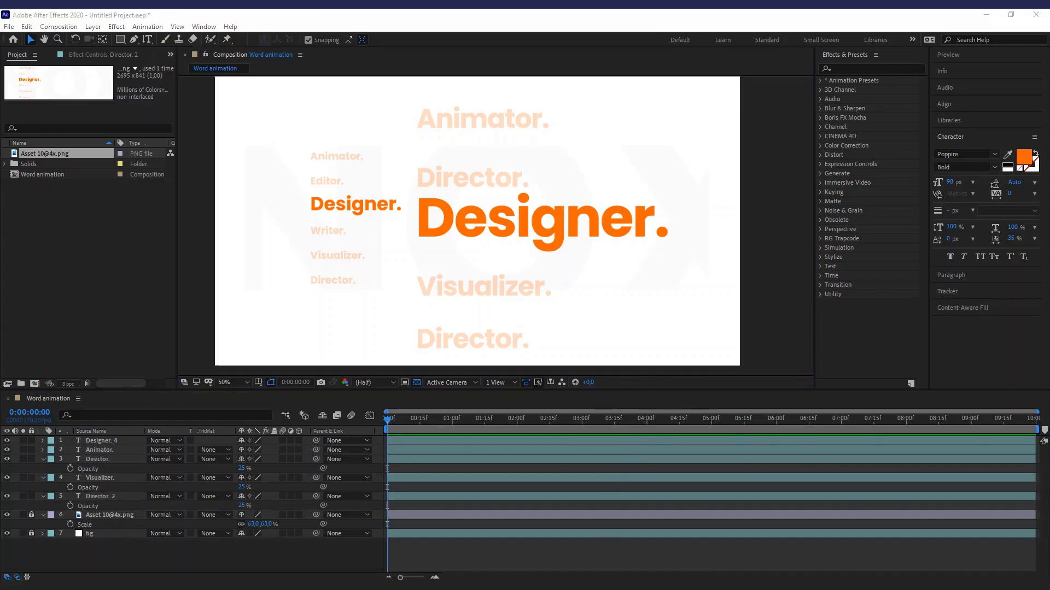
drag(398, 423, 304, 321)
click(493, 268)
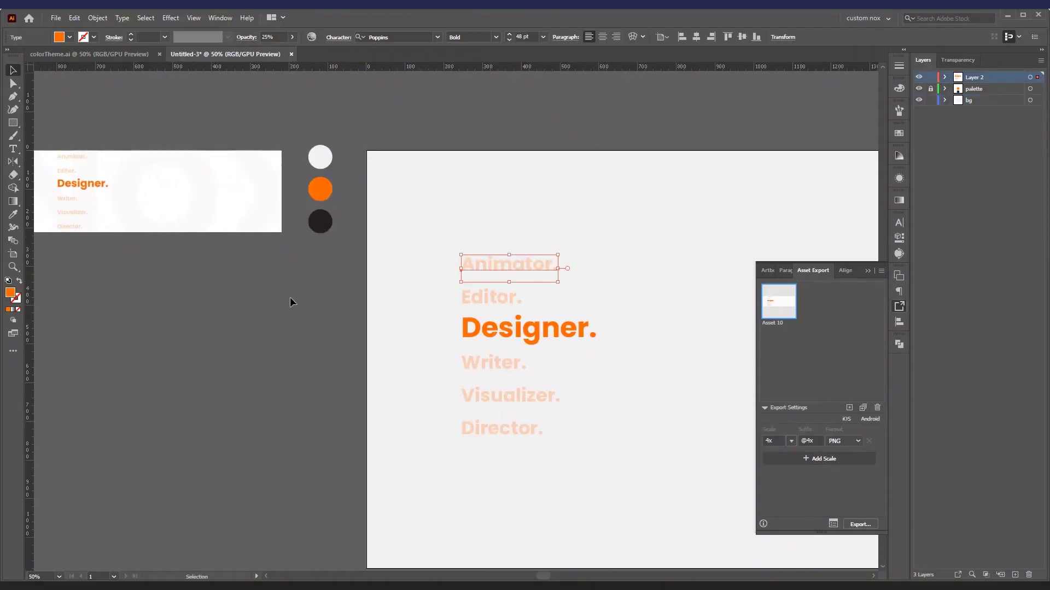
click(272, 360)
click(1008, 16)
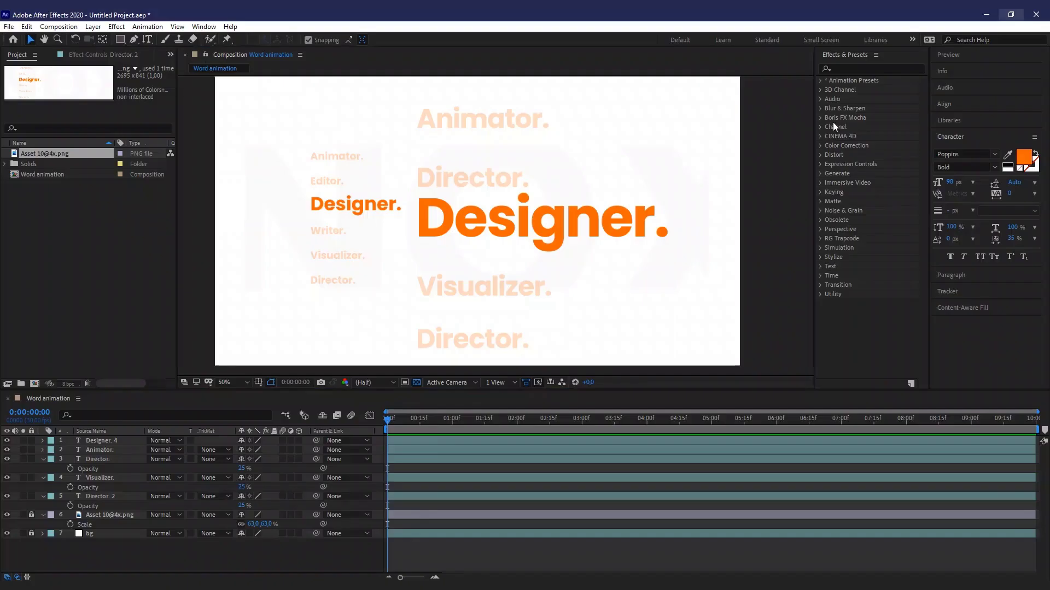
click(438, 182)
click(461, 128)
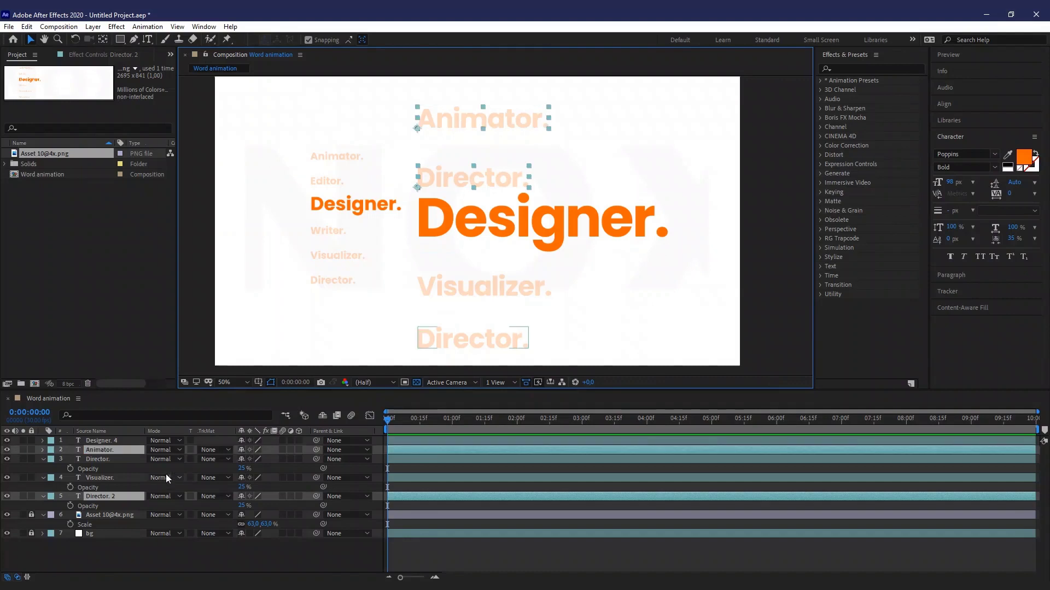
click(103, 565)
Set the label colour of the large Designer. text layer to Orange.
click(465, 225)
click(50, 441)
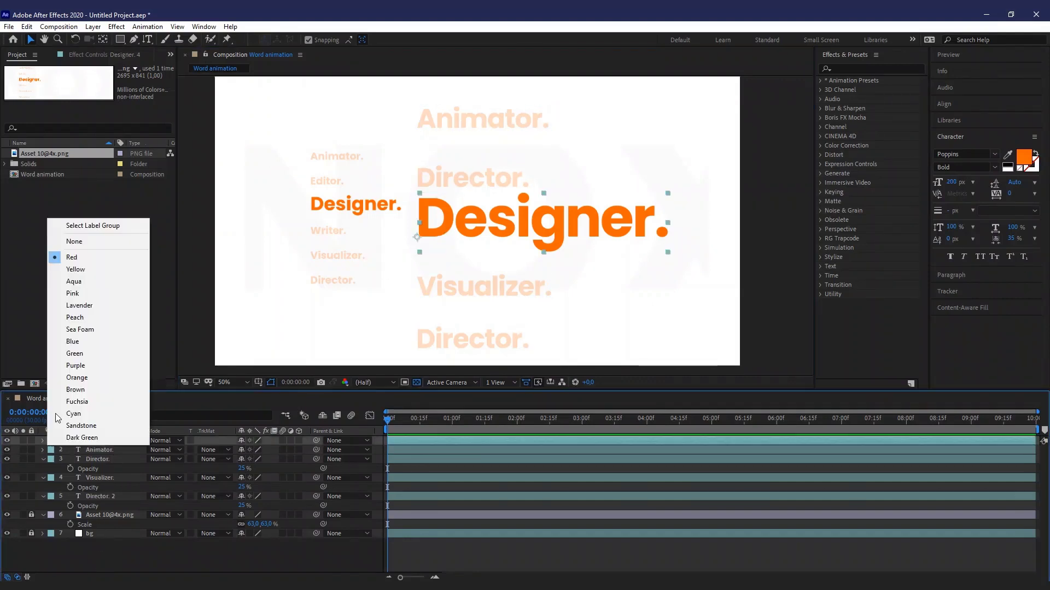
click(76, 377)
click(100, 450)
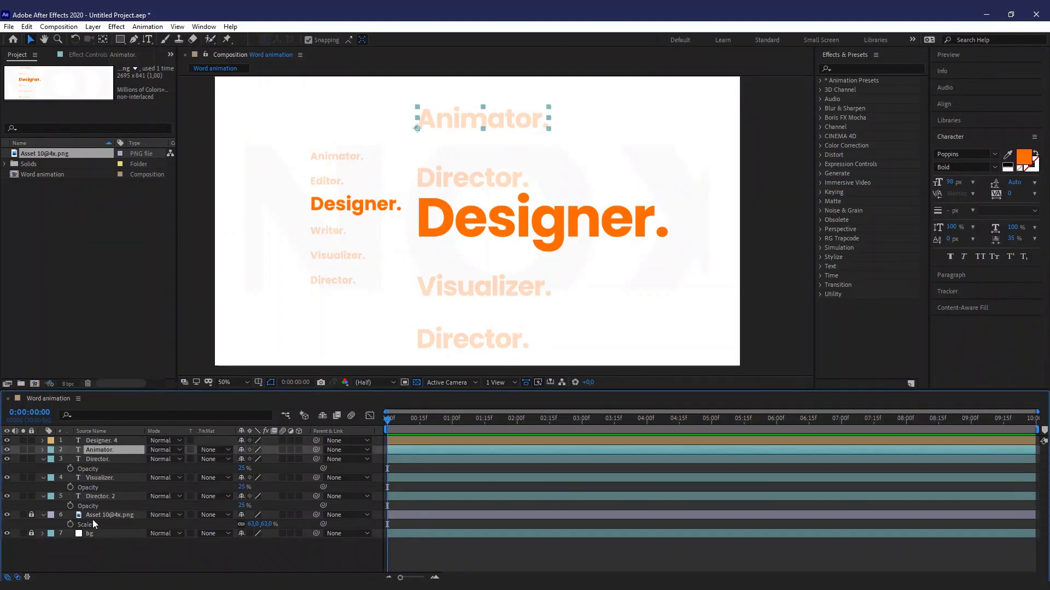
shift+click(98, 497)
click(42, 450)
click(43, 451)
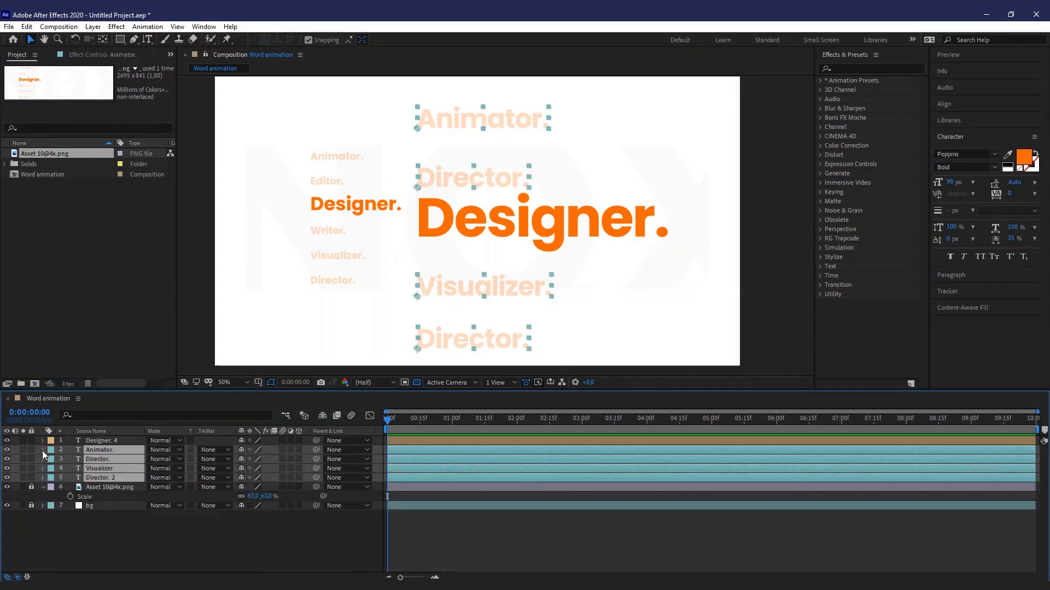
click(43, 487)
click(94, 530)
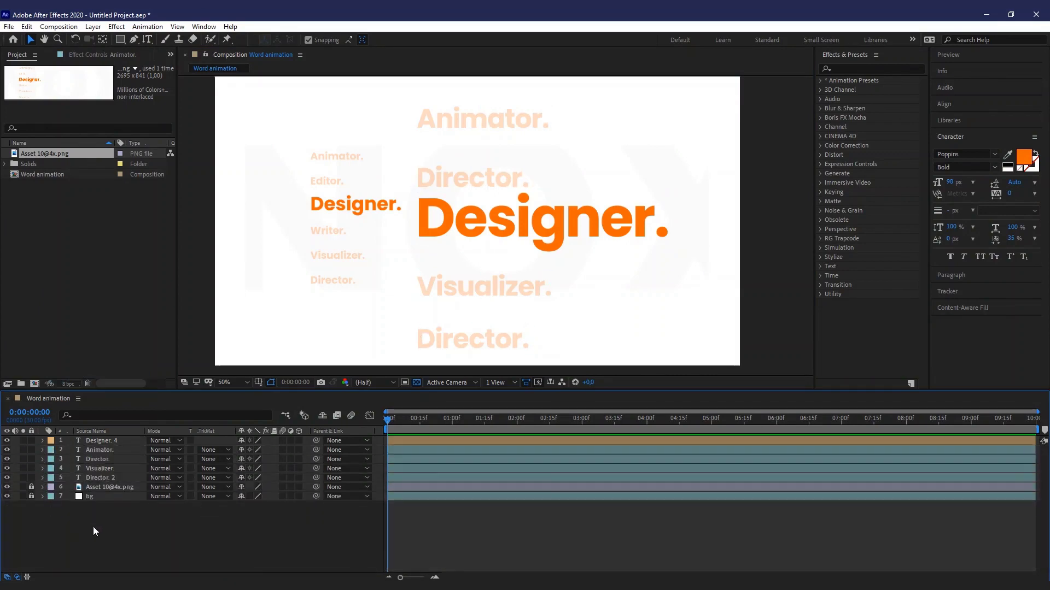
Save the project as "word animation" in the 4x folder on the Desktop.
key(ctrl+s)
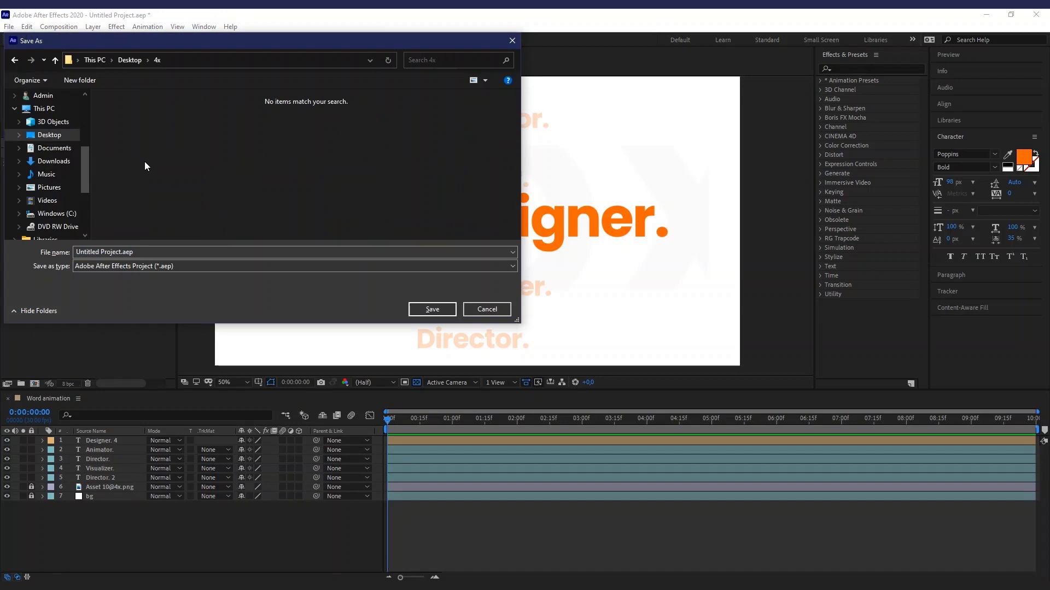
click(151, 252)
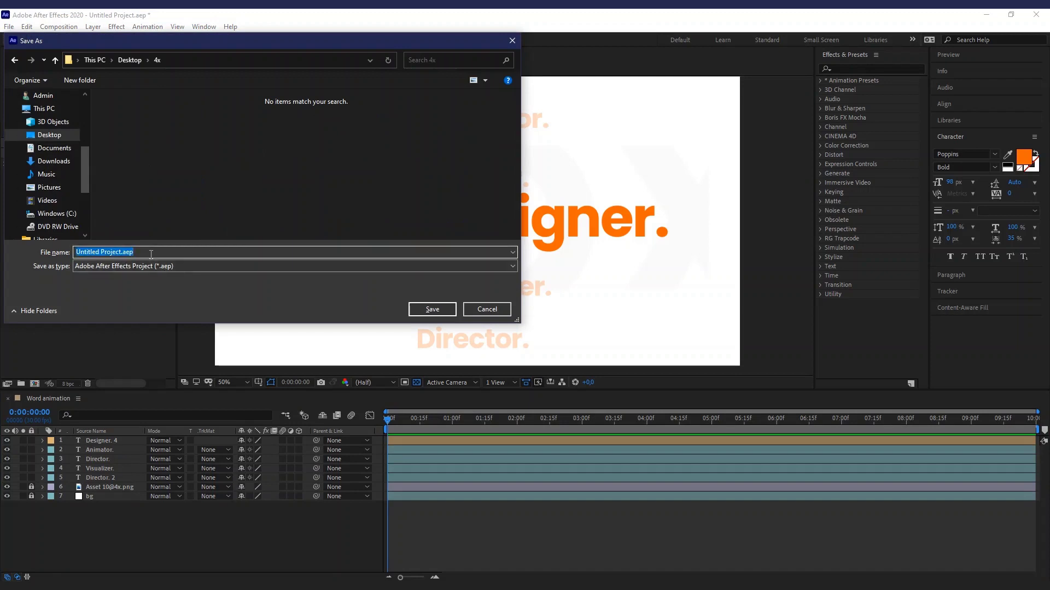
text(word animation)
key(Return)
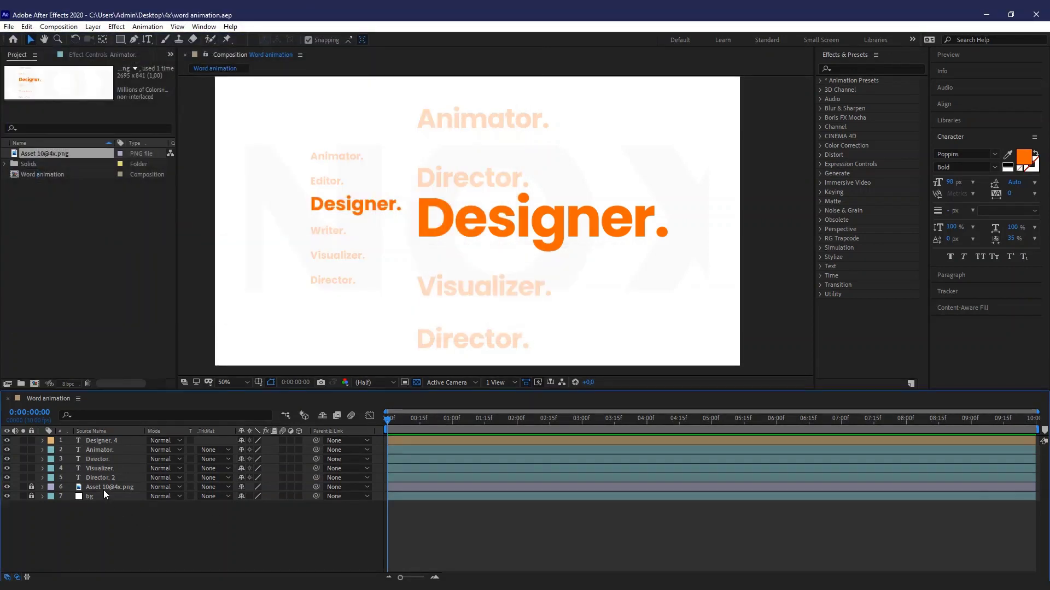
Move Visualizer. and the lowest Director. up and Animator. down so the words sit closer to the large Designer.
drag(485, 290, 488, 262)
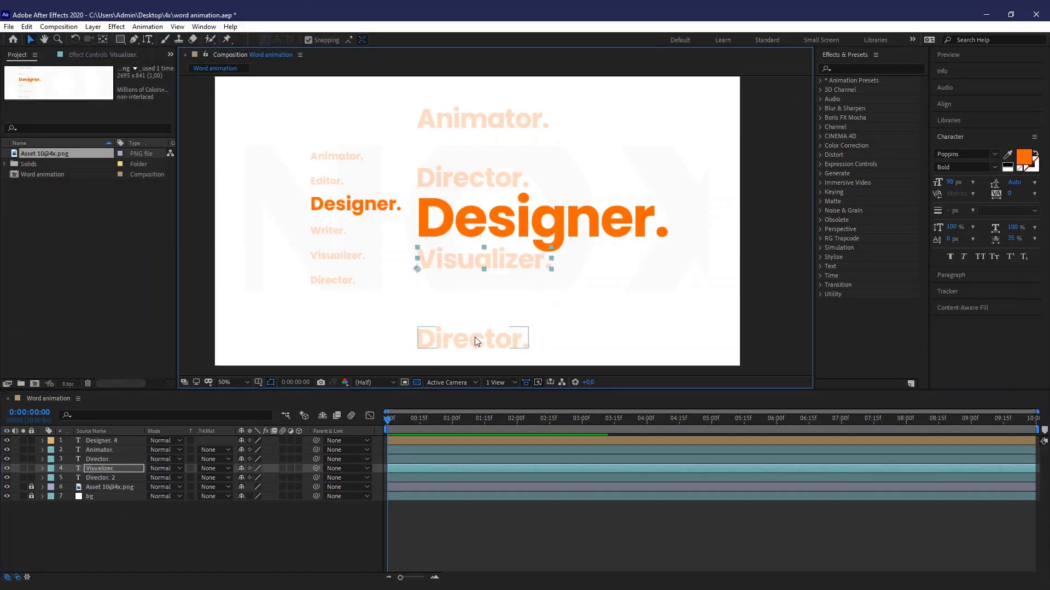
drag(475, 340, 494, 293)
click(484, 179)
drag(484, 125, 497, 151)
Distribute all five text layers evenly by their vertical centres.
shift+click(495, 180)
shift+click(496, 218)
shift+click(486, 260)
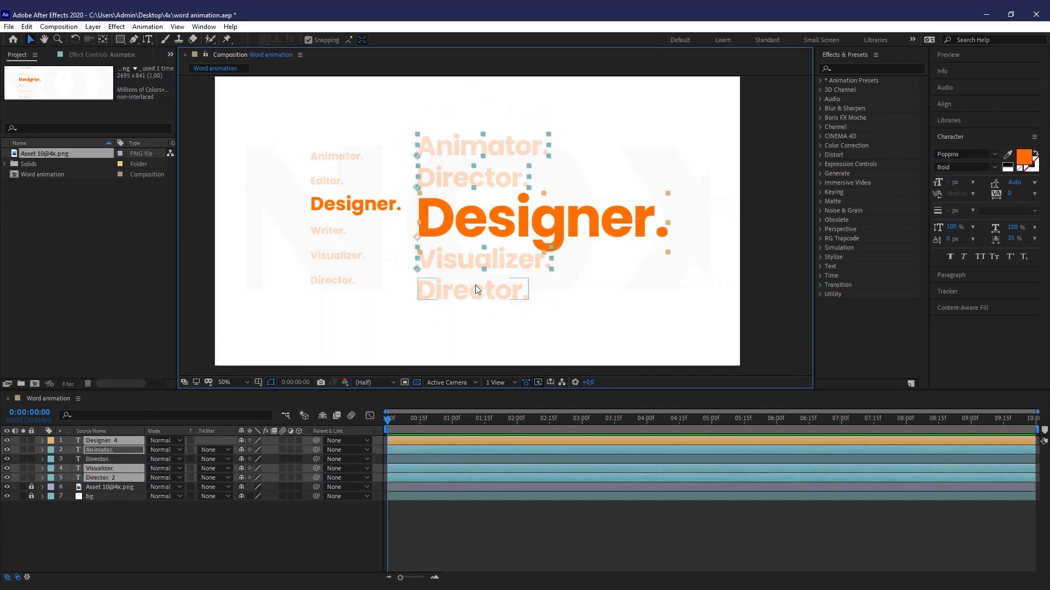
shift+click(475, 290)
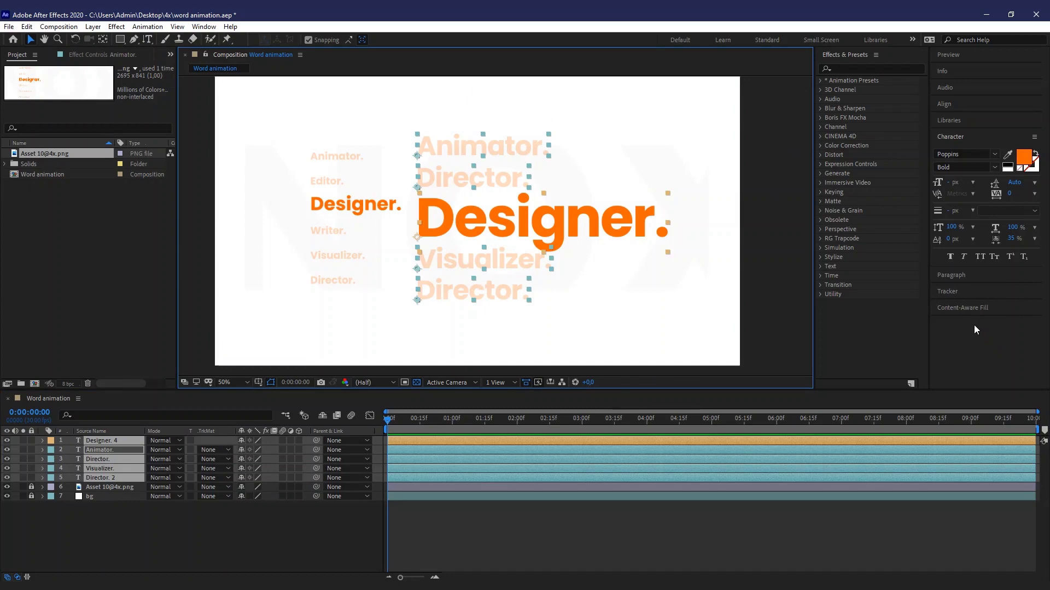
click(944, 104)
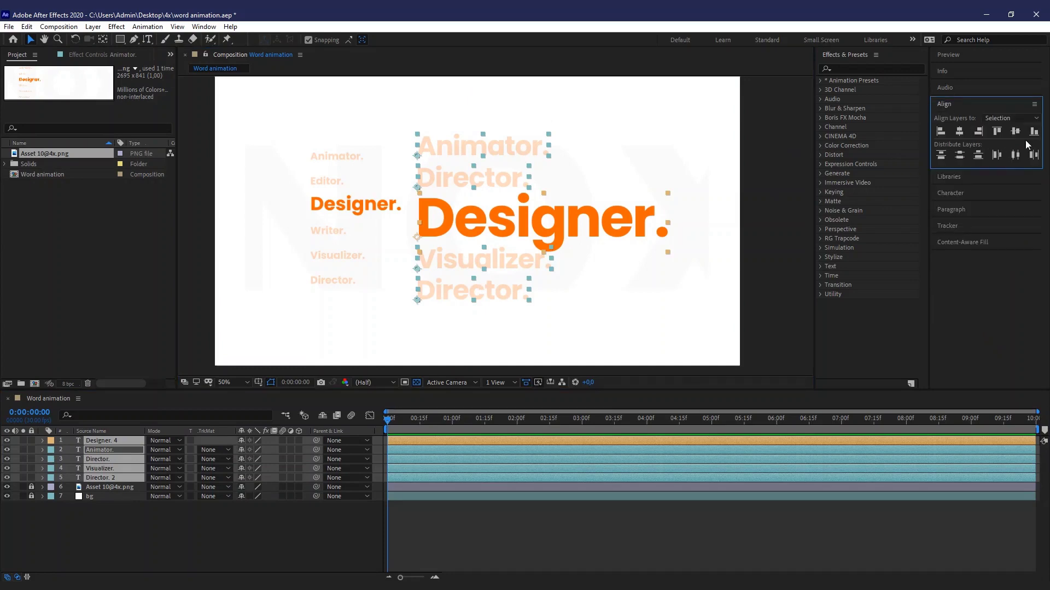
click(960, 157)
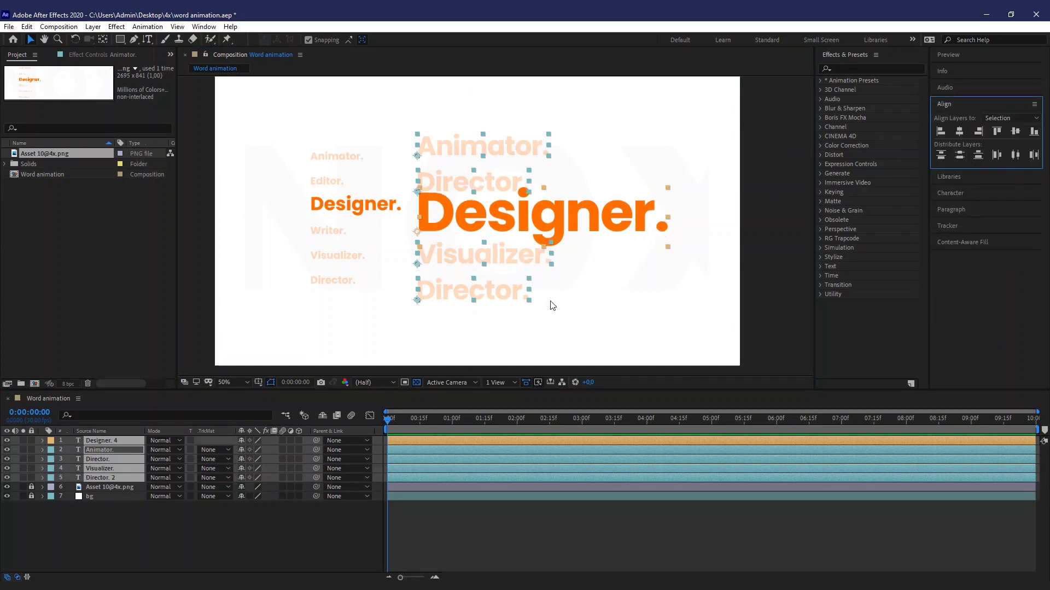
Distribute only the four faded text layers evenly by their vertical centres, leaving out the large Designer.
click(518, 321)
click(484, 291)
shift+click(484, 259)
shift+click(493, 184)
shift+click(498, 148)
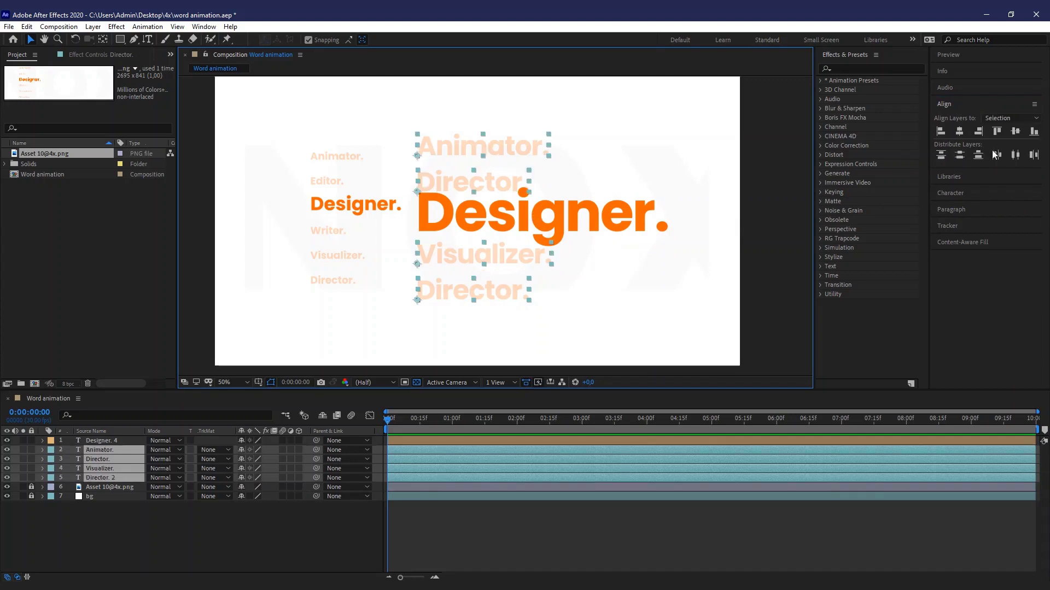
click(958, 155)
click(466, 310)
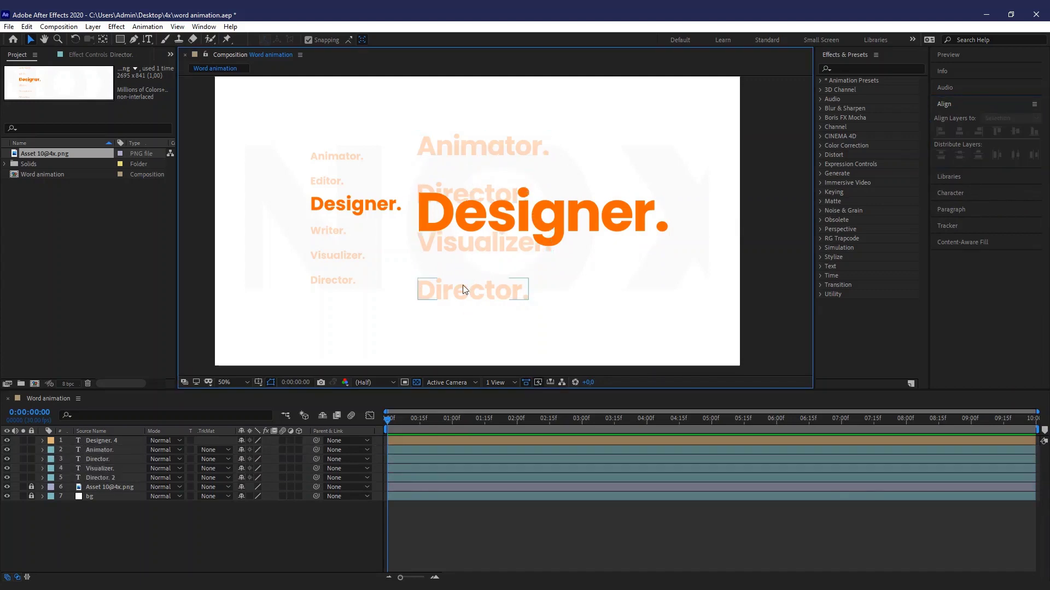
Move Visualizer. and the lowest Director. down together, and place the large Designer. between the upper and lower word pairs.
click(463, 286)
shift+click(449, 245)
click(441, 256)
click(442, 249)
shift+click(460, 289)
drag(461, 289, 469, 333)
drag(503, 220, 505, 253)
click(581, 313)
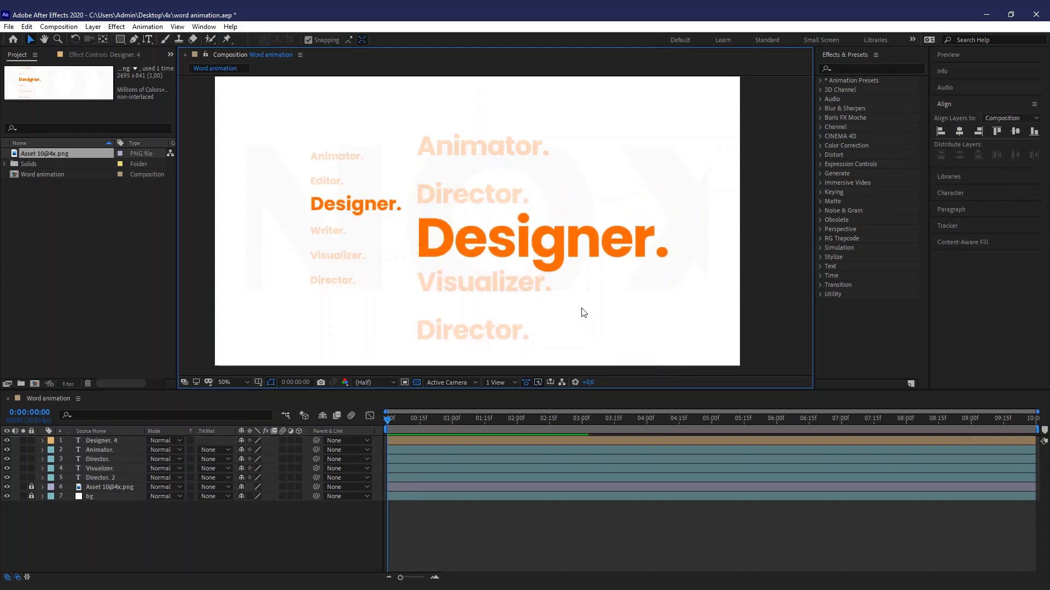
Show the rulers and the grid in the composition view.
key(ctrl+r)
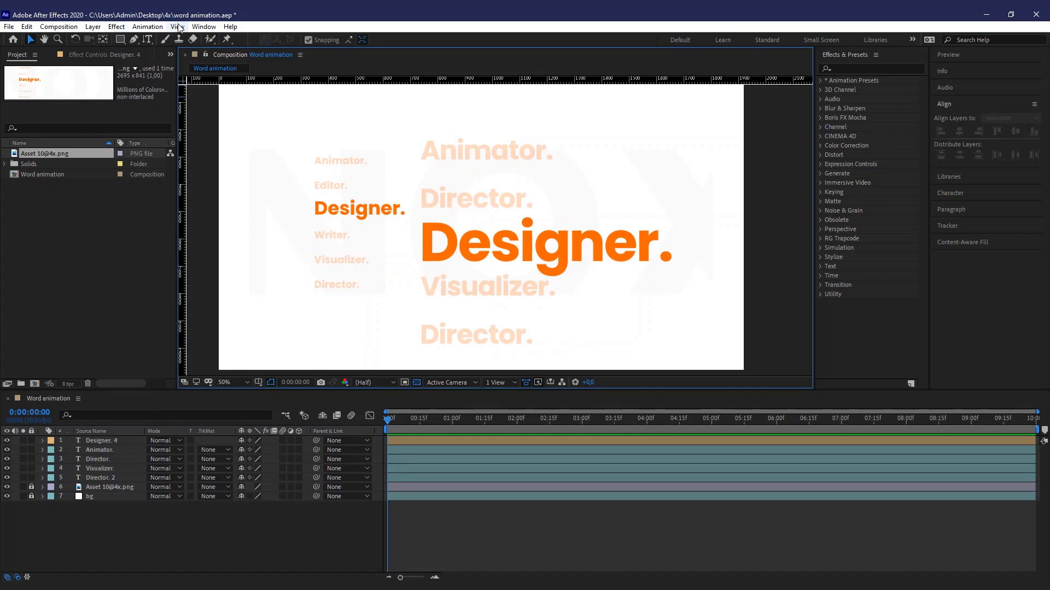
click(178, 27)
click(208, 218)
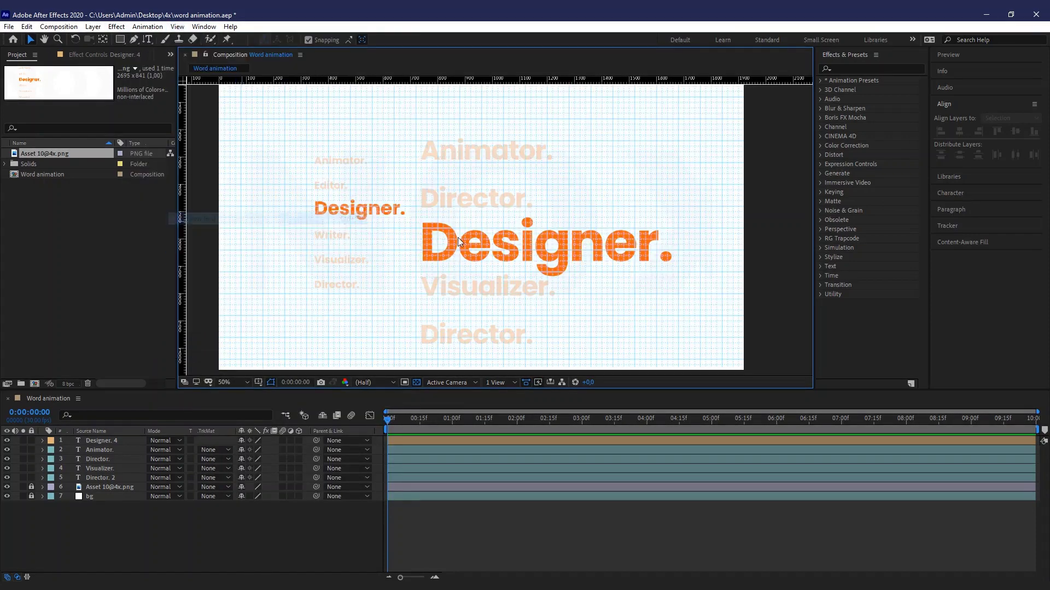
Move the upper Director. text down closer to the large Designer. word, using the grid for spacing.
scroll(502, 203, up, 1)
scroll(435, 259, up, 1)
key(space)
drag(410, 271, 401, 267)
ctrl+alt+click(416, 267)
ctrl+click(465, 231)
click(461, 159)
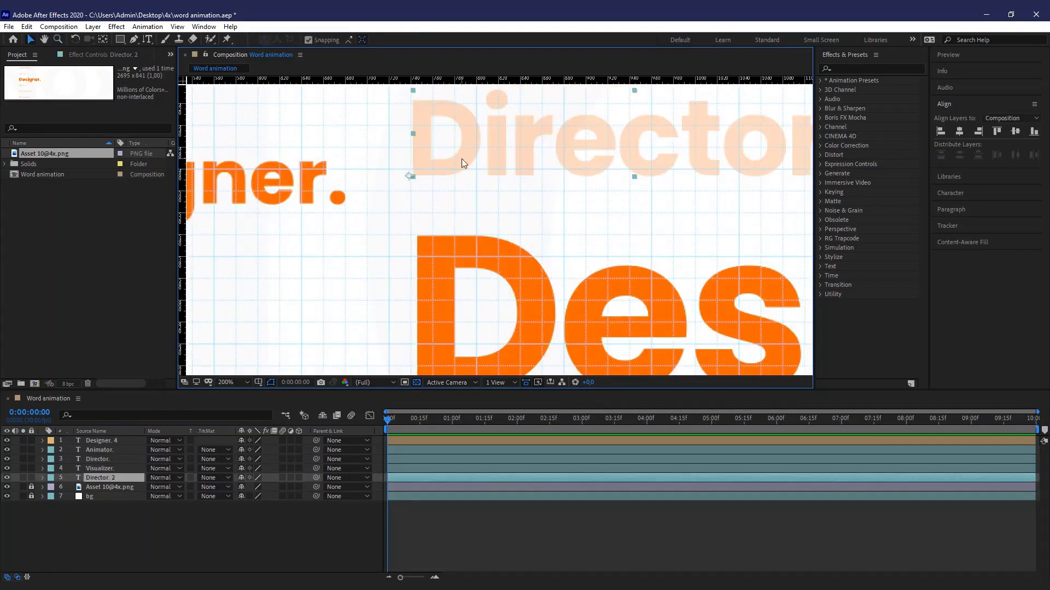
drag(461, 159, 462, 193)
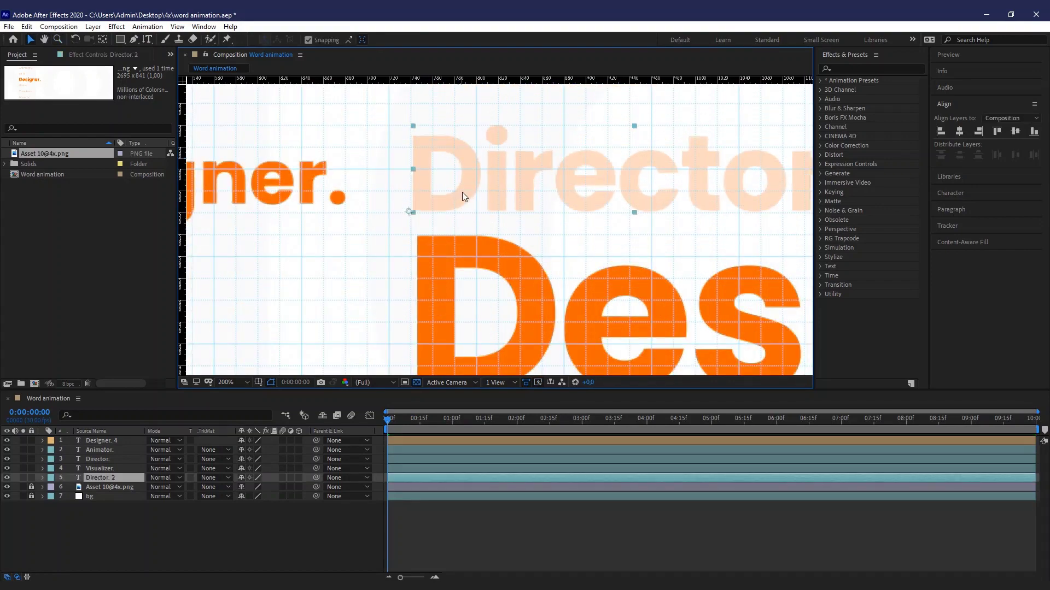
Nudge the upper Director. text up and down in small increments to adjust its gap above the large Designer. word.
key(Up)
key(Up)
key(Up)
key(Up)
key(Up)
key(Up)
key(Up)
key(Up)
key(Up)
key(Up)
key(Up)
key(Up)
key(Up)
key(Up)
key(Up)
drag(465, 195, 465, 196)
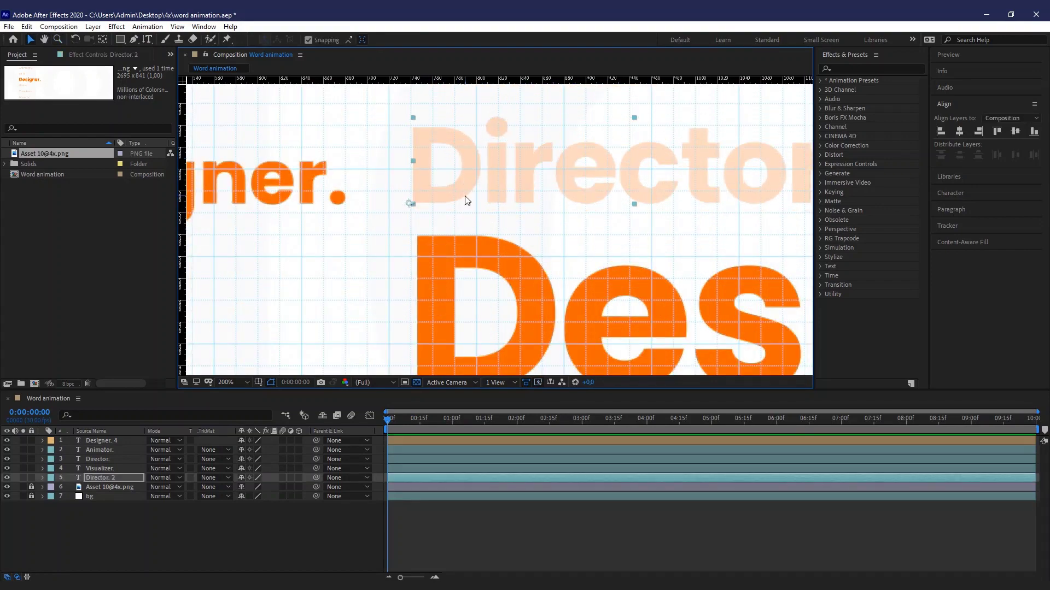
key(shift+Down)
key(shift+Down)
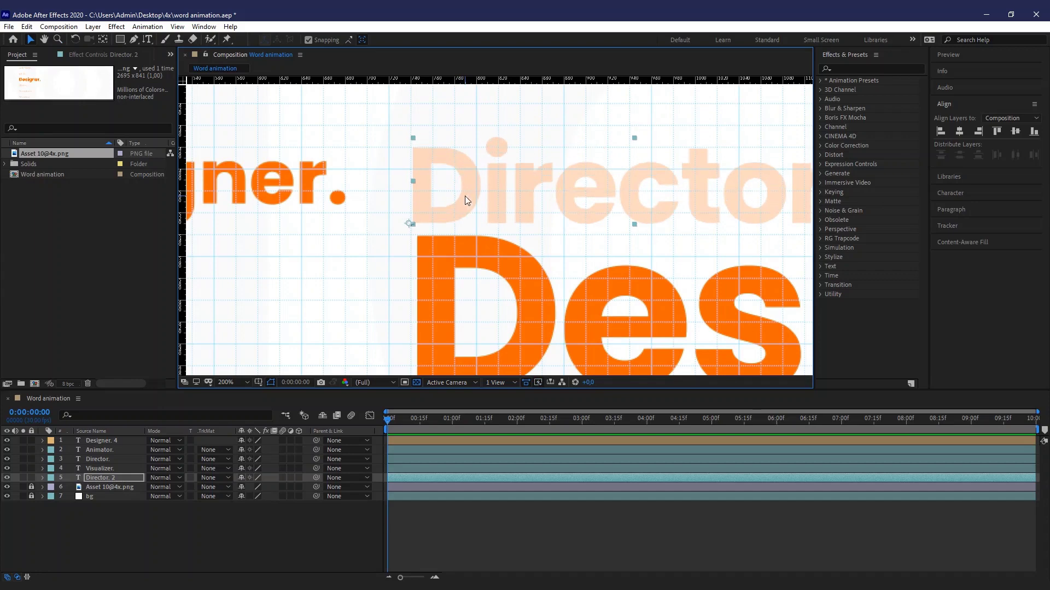
key(Up)
key(Up)
key(Up)
key(Up)
key(Up)
key(Up)
key(Up)
key(Up)
key(Up)
key(Up)
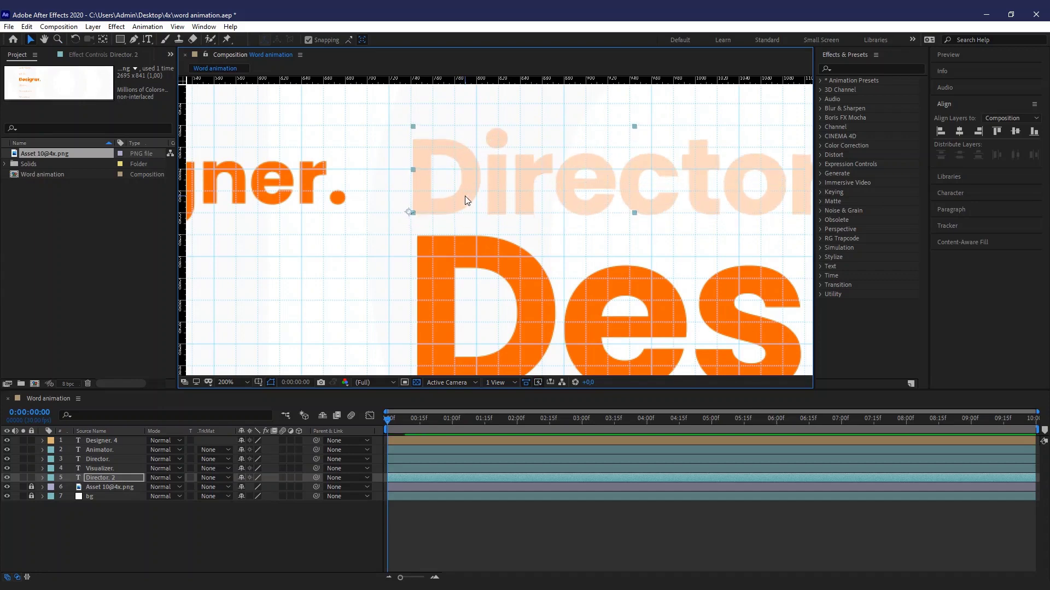
Move the upper Director. text further up to widen its gap above the large Designer. word.
key(z)
alt+click(541, 210)
alt+click(539, 213)
drag(471, 192, 440, 147)
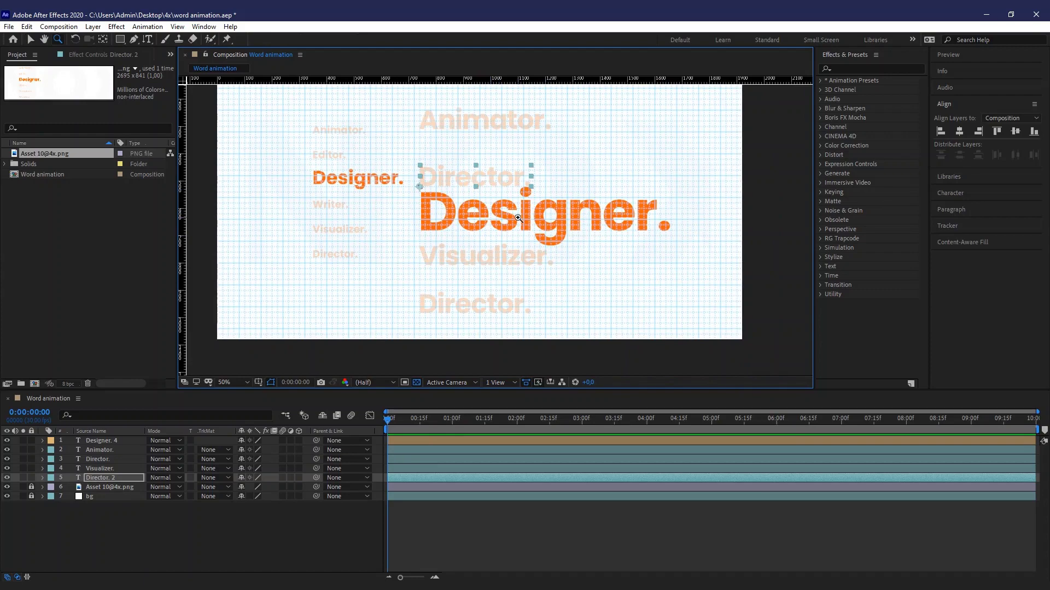
click(486, 168)
key(v)
drag(428, 254, 430, 233)
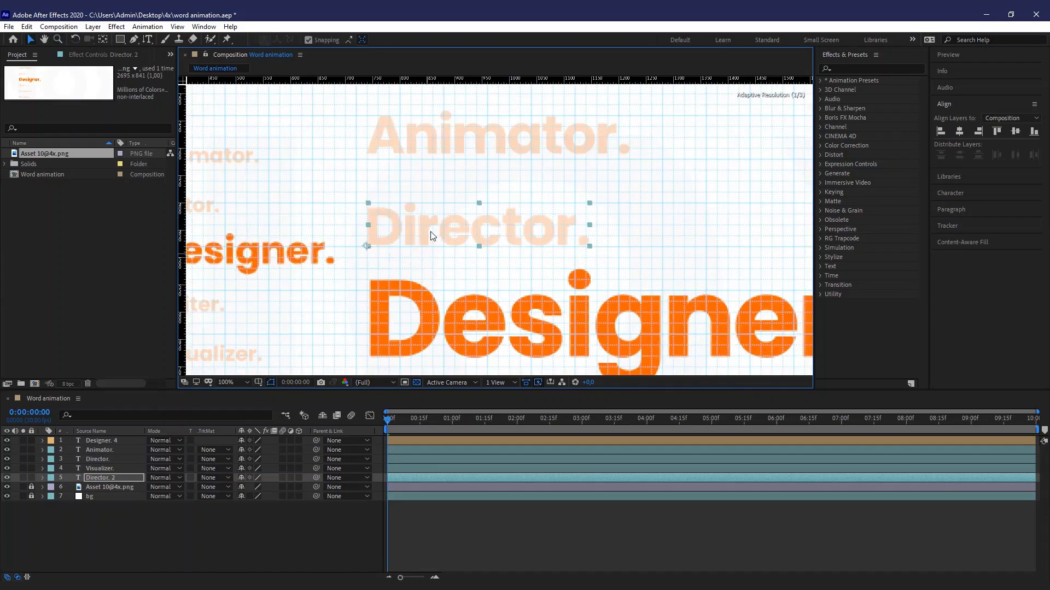
click(259, 529)
click(8, 487)
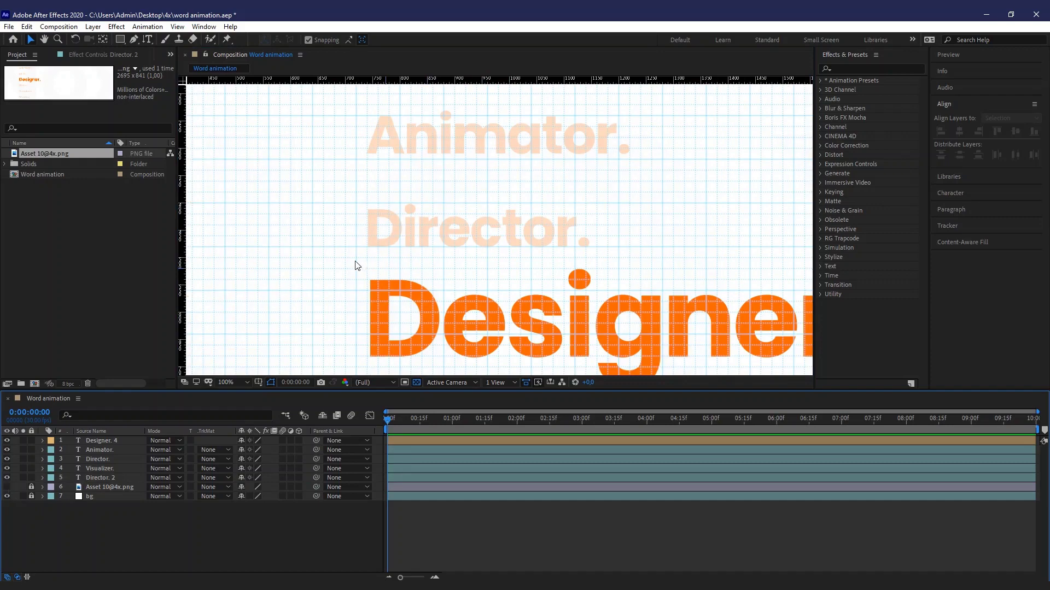
click(411, 149)
shift+click(401, 235)
shift+click(402, 327)
drag(410, 275, 415, 133)
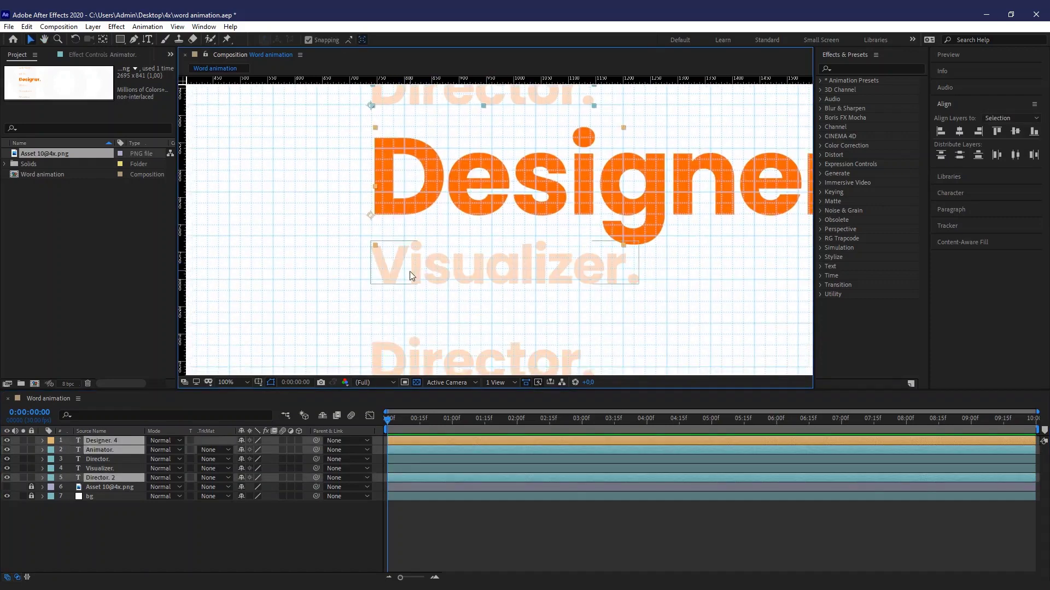
shift+click(410, 275)
shift+click(426, 356)
drag(486, 300, 466, 335)
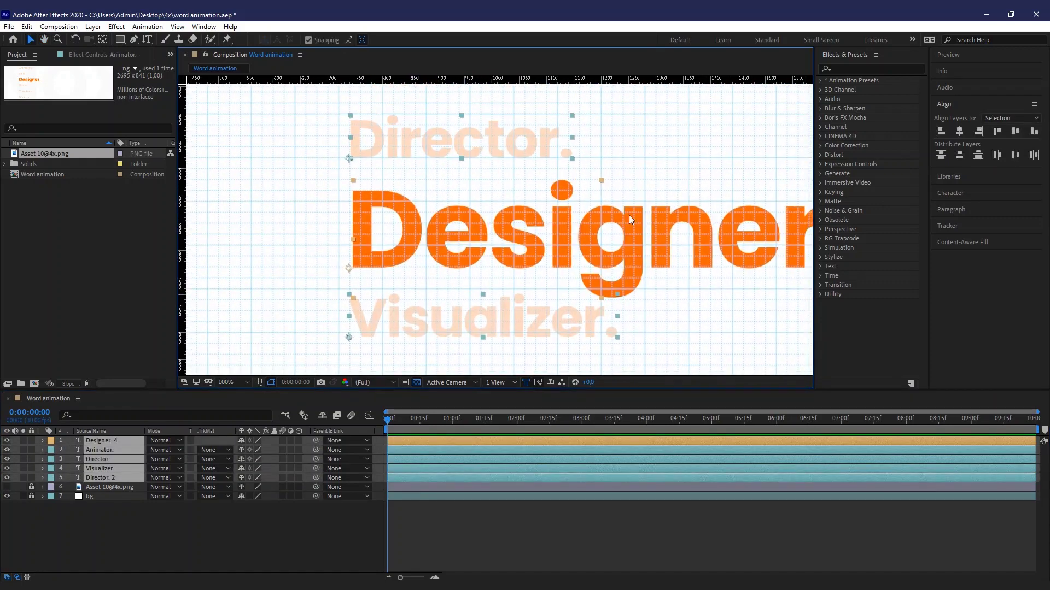
click(940, 134)
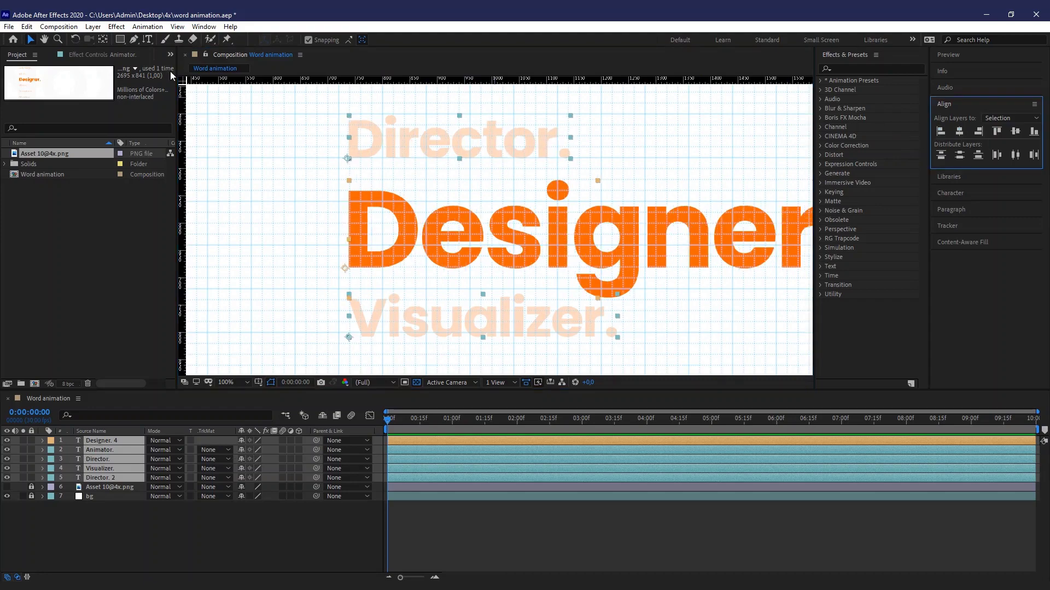
click(177, 26)
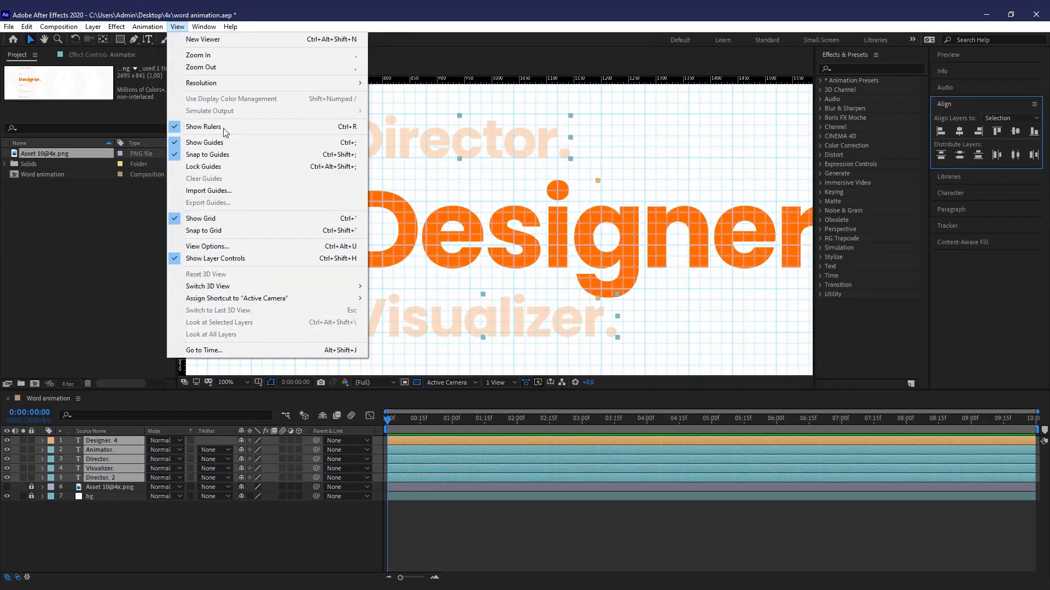
mouse_move(205, 28)
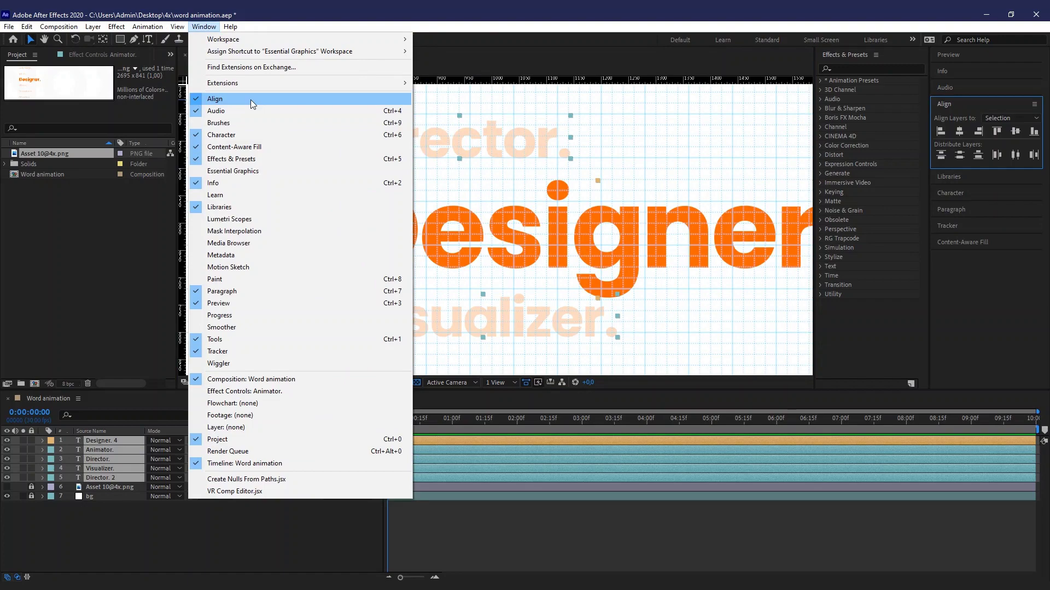
click(568, 9)
scroll(417, 253, down, 1)
drag(417, 253, 410, 257)
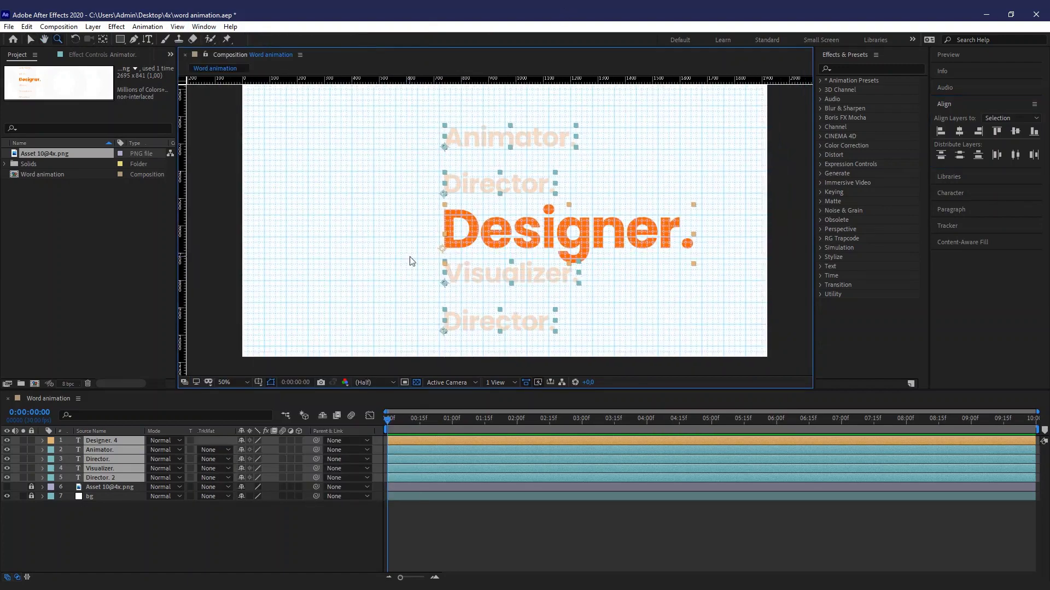
Move only the Animator. text down, closer to the upper Director. text, using the grid for spacing.
key(ctrl+shift+a)
scroll(497, 184, up, 1)
drag(478, 175, 481, 208)
key(v)
click(427, 132)
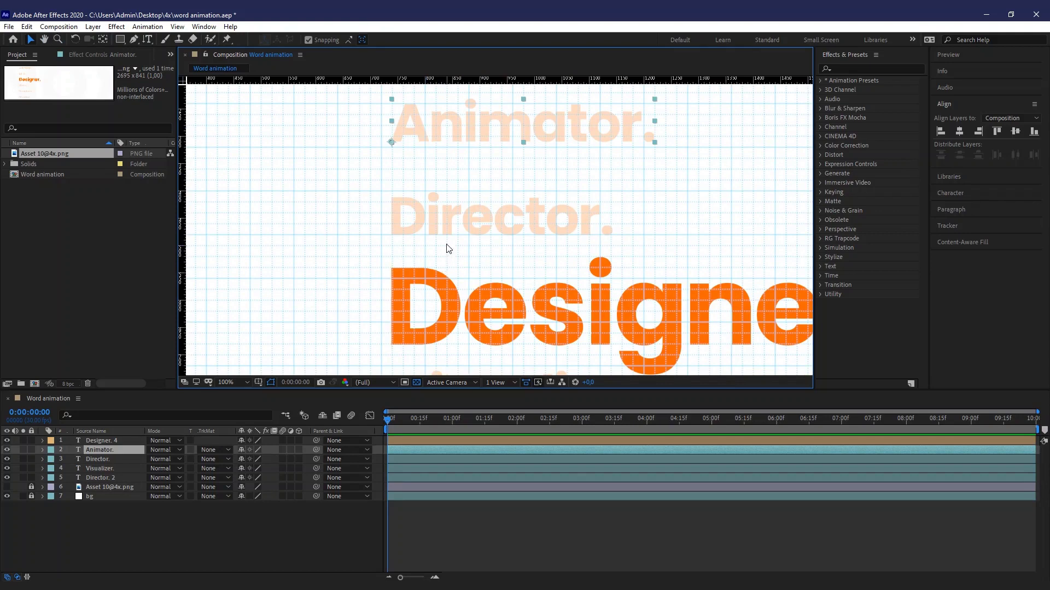
mouse_move(406, 133)
mouse_down()
mouse_move(411, 158)
mouse_move(412, 142)
mouse_up()
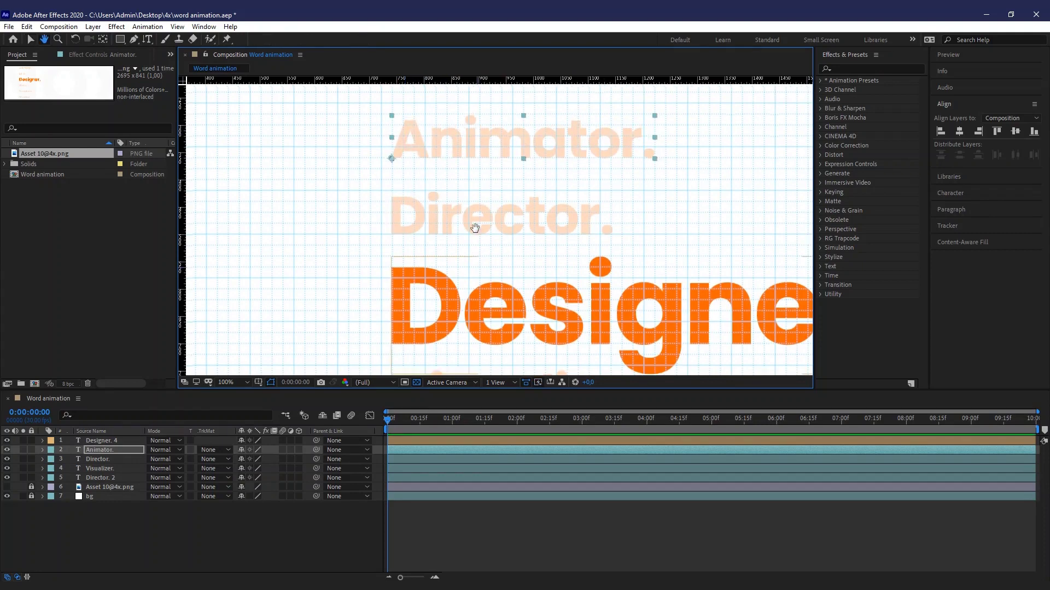
Move the lowest Director. text up, closer to Visualizer., matching the spacing of the upper word pair, and clear the selection.
drag(473, 229, 457, 94)
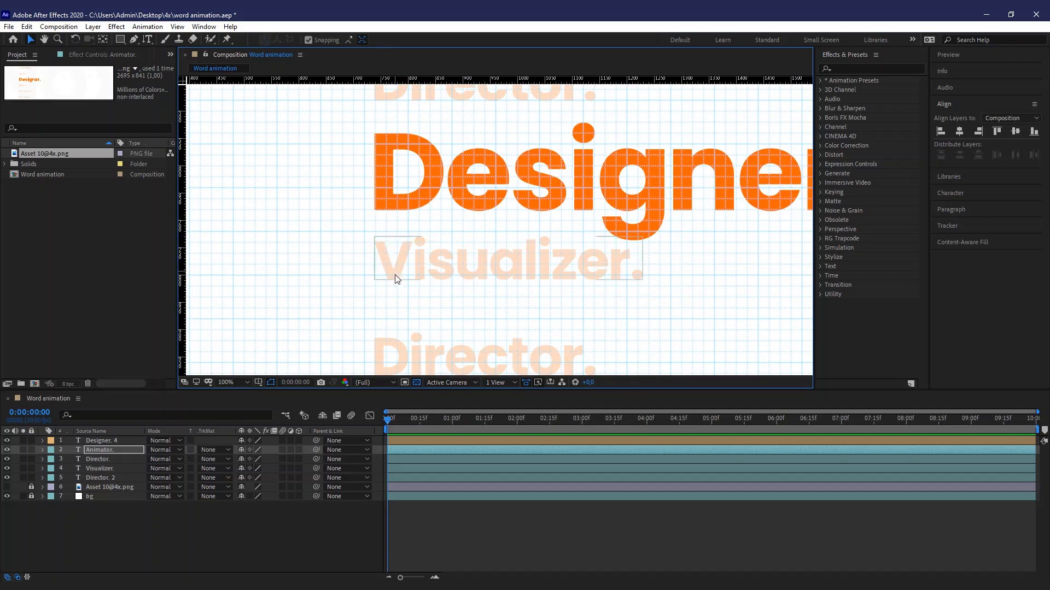
drag(393, 349, 409, 246)
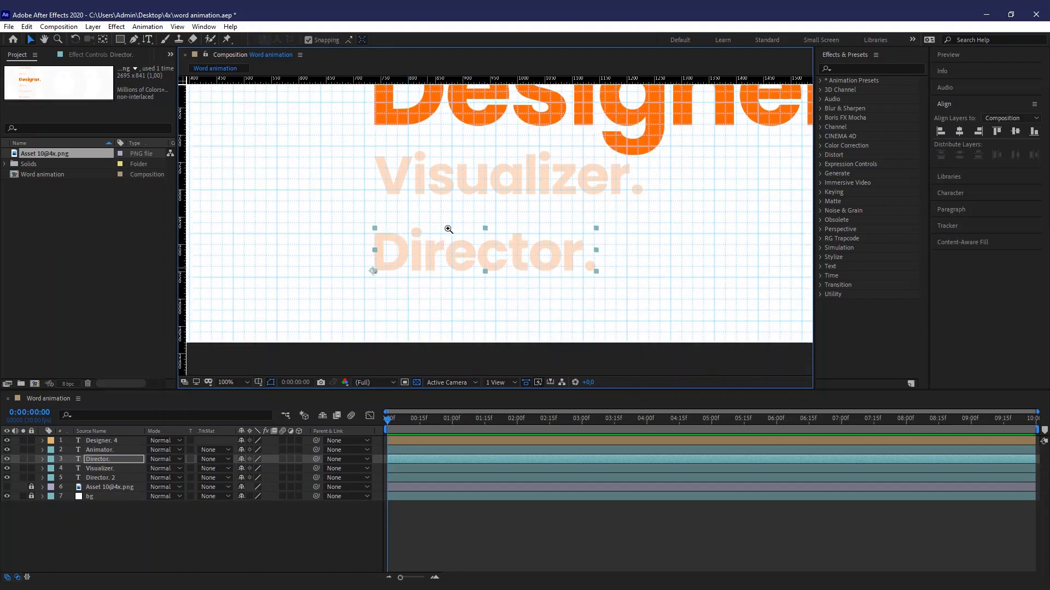
scroll(448, 229, down, 1)
drag(437, 186, 390, 249)
click(524, 357)
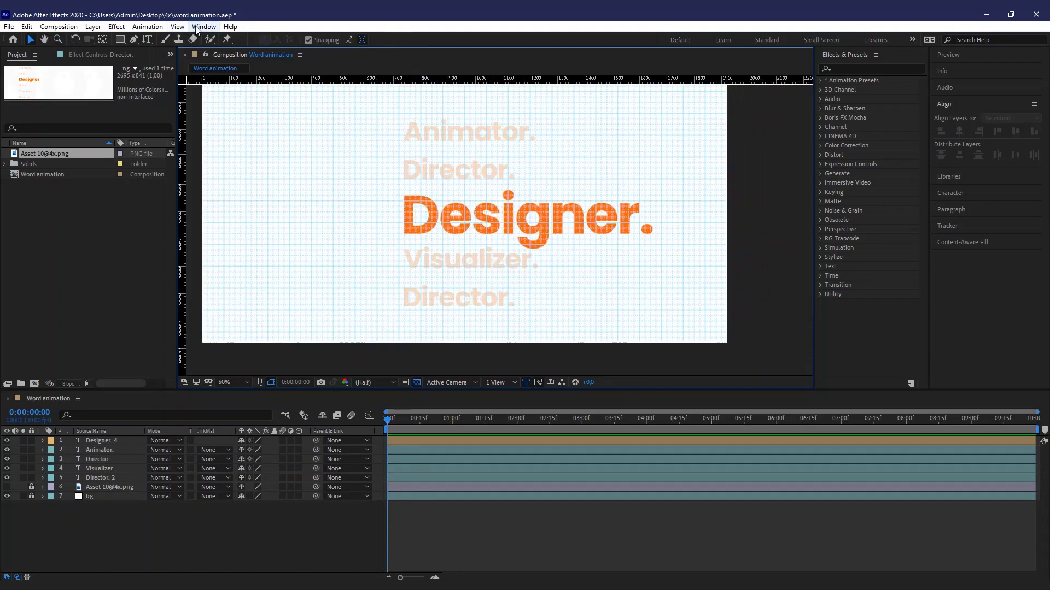
Hide the grid in the composition view while keeping the rulers.
click(199, 27)
mouse_move(168, 26)
click(213, 220)
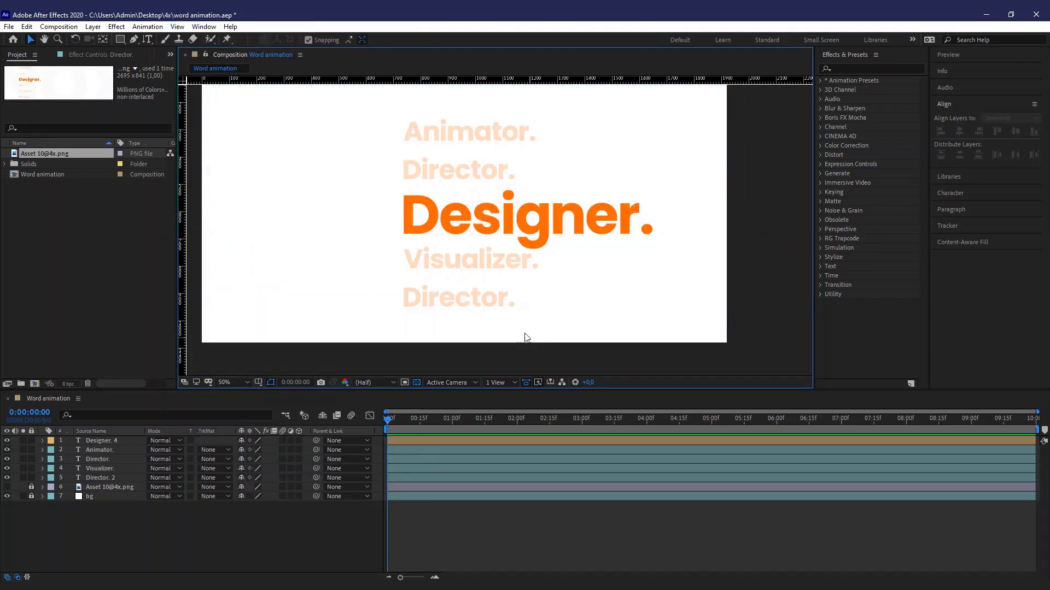
Move all five text layers together to the left side of the composition and deselect them.
drag(515, 275, 512, 298)
scroll(497, 234, down, 1)
scroll(451, 223, up, 1)
mouse_move(451, 223)
mouse_down()
mouse_move(454, 237)
mouse_move(438, 227)
mouse_up()
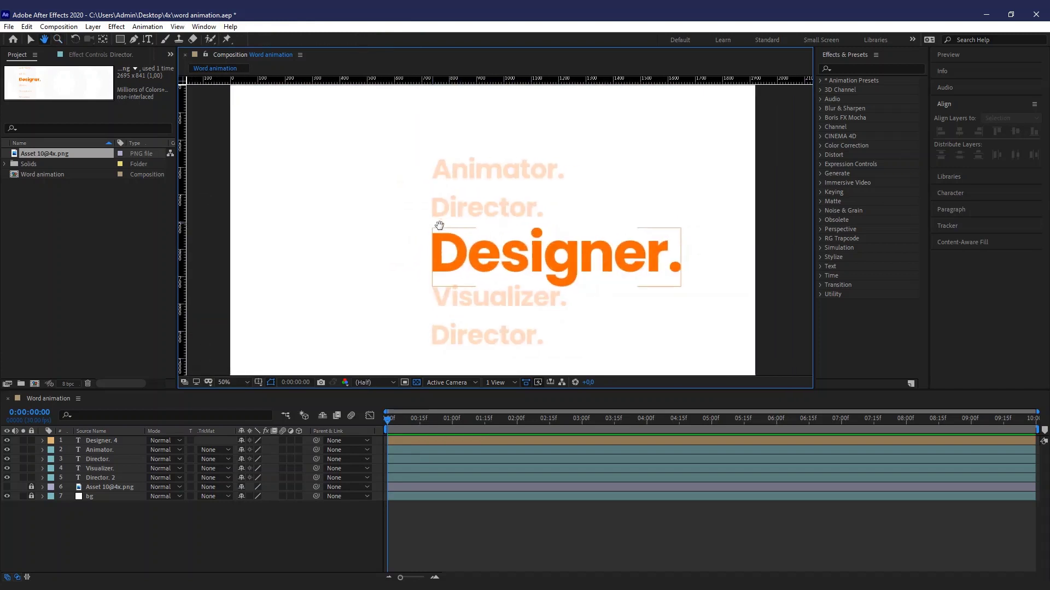
key(z)
key(v)
drag(600, 355, 426, 143)
drag(477, 172, 359, 156)
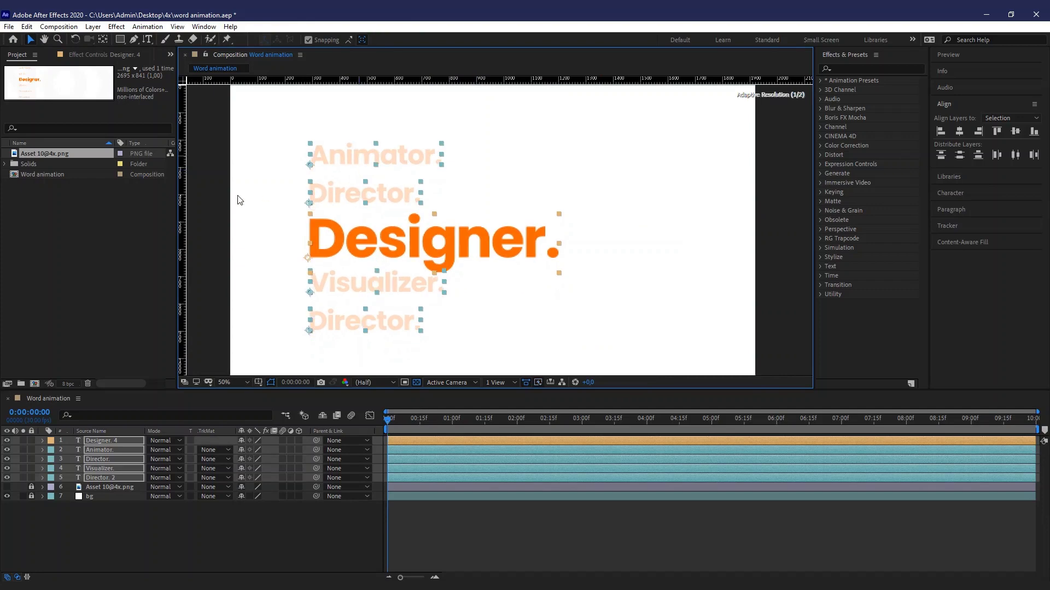
click(238, 197)
Place guides along the four outer edges of the composition.
drag(296, 230, 293, 255)
drag(199, 217, 753, 213)
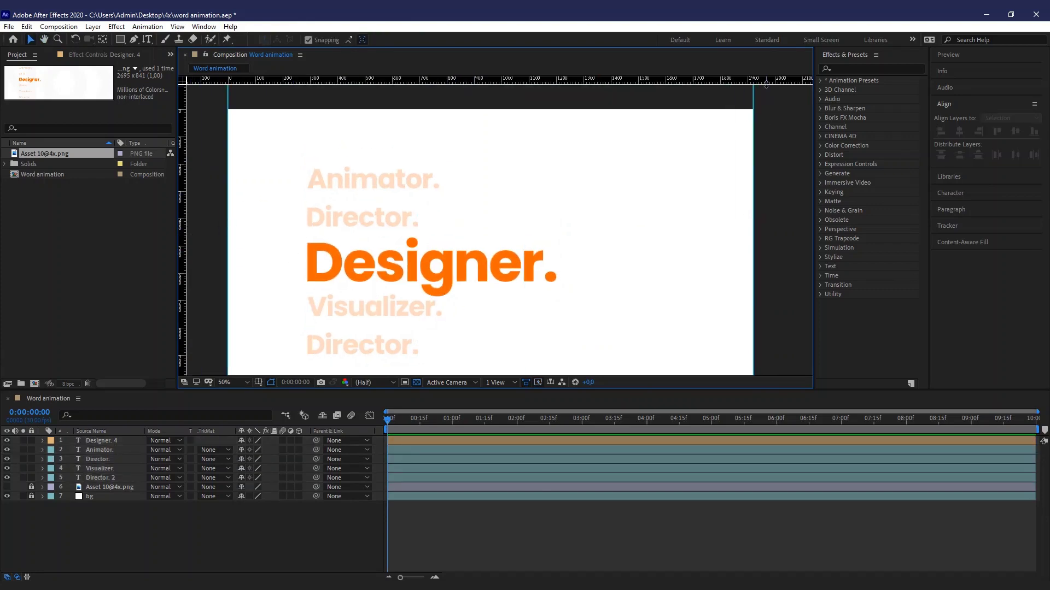
drag(766, 85, 776, 109)
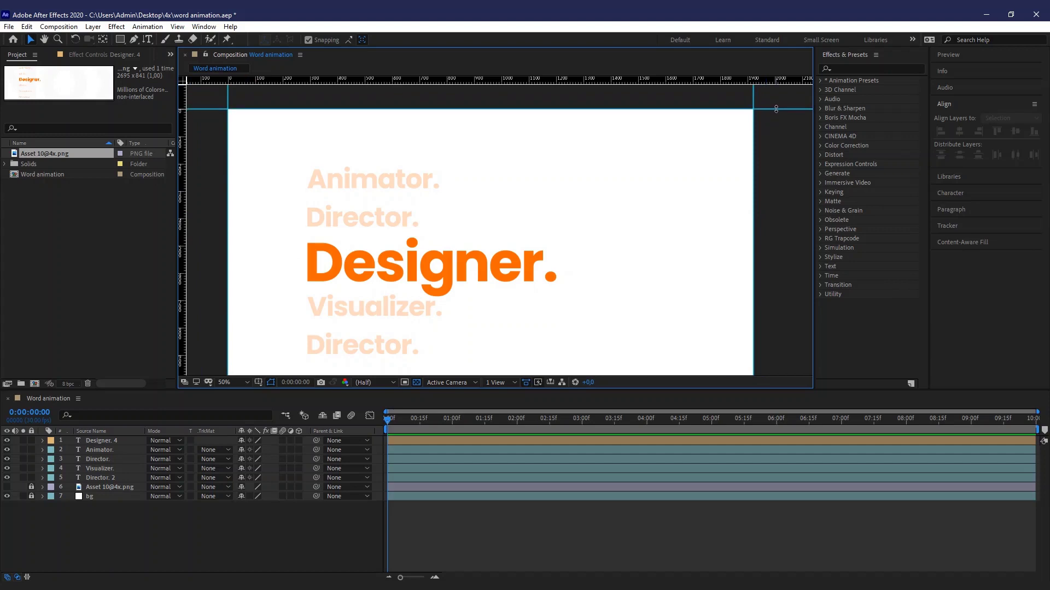
drag(776, 235, 727, 266)
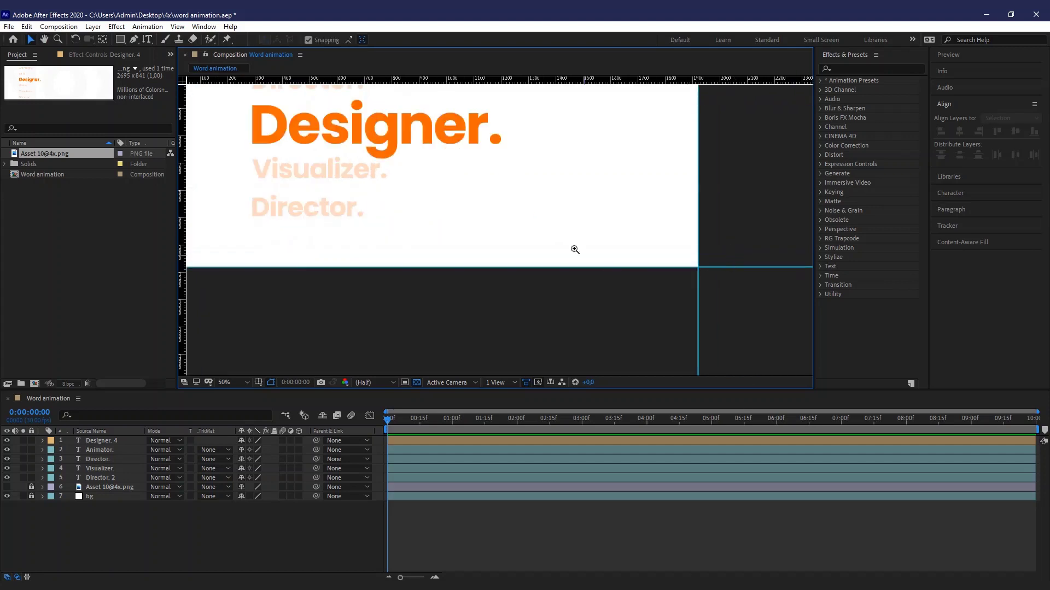
Add four inner margin guides, about 200 px in from the left and right edges and slightly less from the top and bottom.
scroll(575, 249, down, 2)
drag(586, 244, 581, 289)
drag(183, 258, 353, 236)
drag(184, 254, 561, 215)
drag(614, 82, 617, 170)
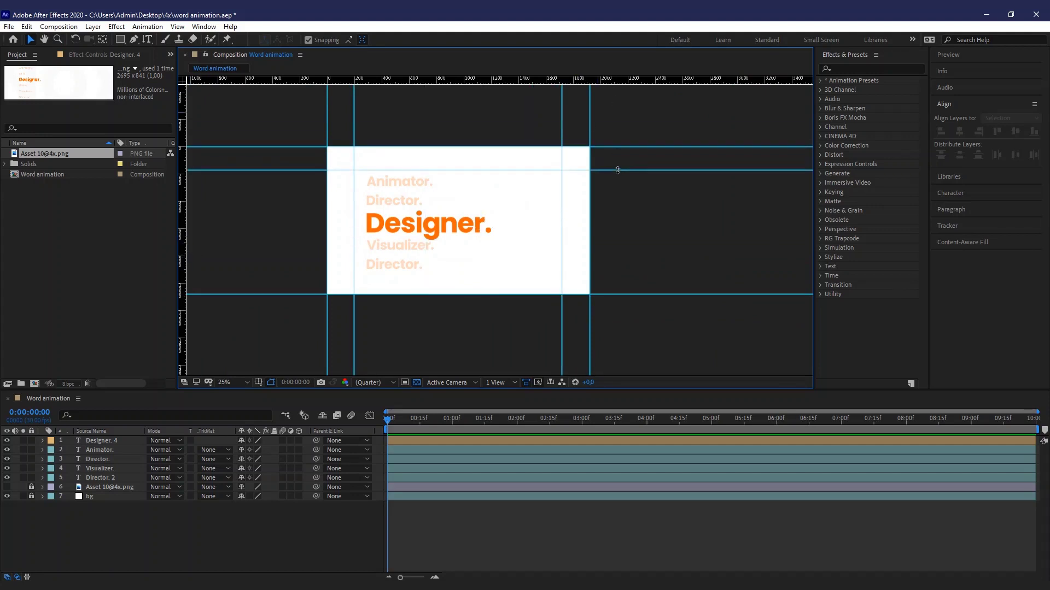
drag(622, 81, 619, 271)
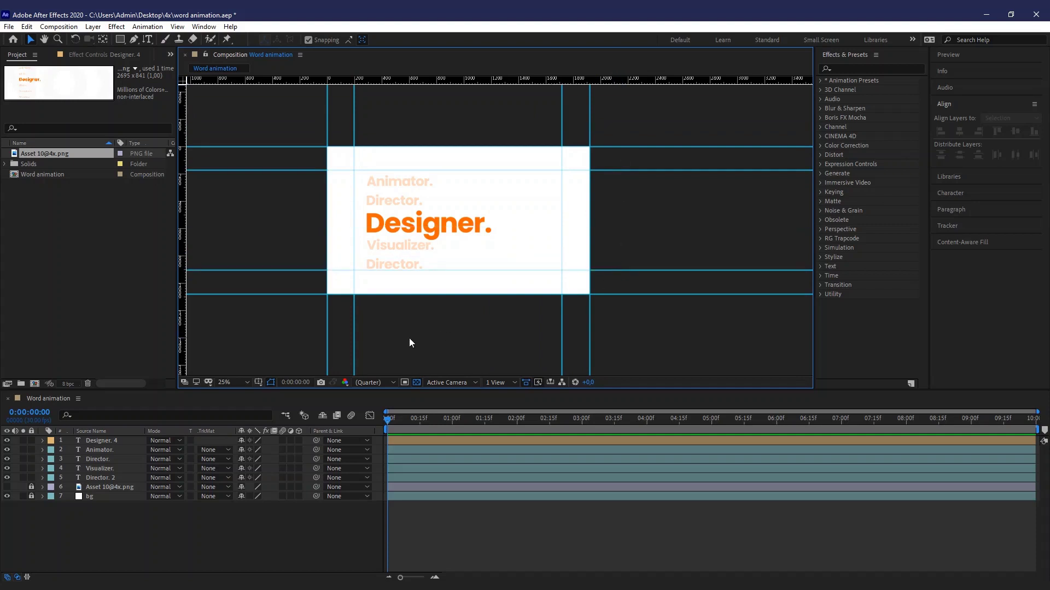
Scale all five text layers together to 85%.
scroll(394, 203, up, 2)
drag(393, 202, 397, 199)
click(98, 478)
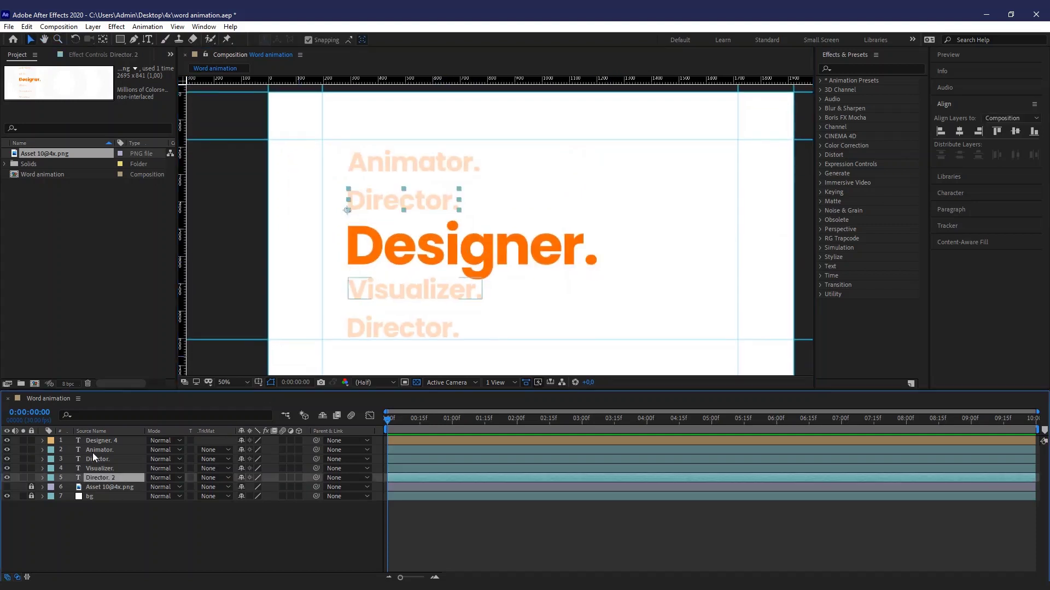
shift+click(123, 441)
key(s)
drag(257, 450, 245, 449)
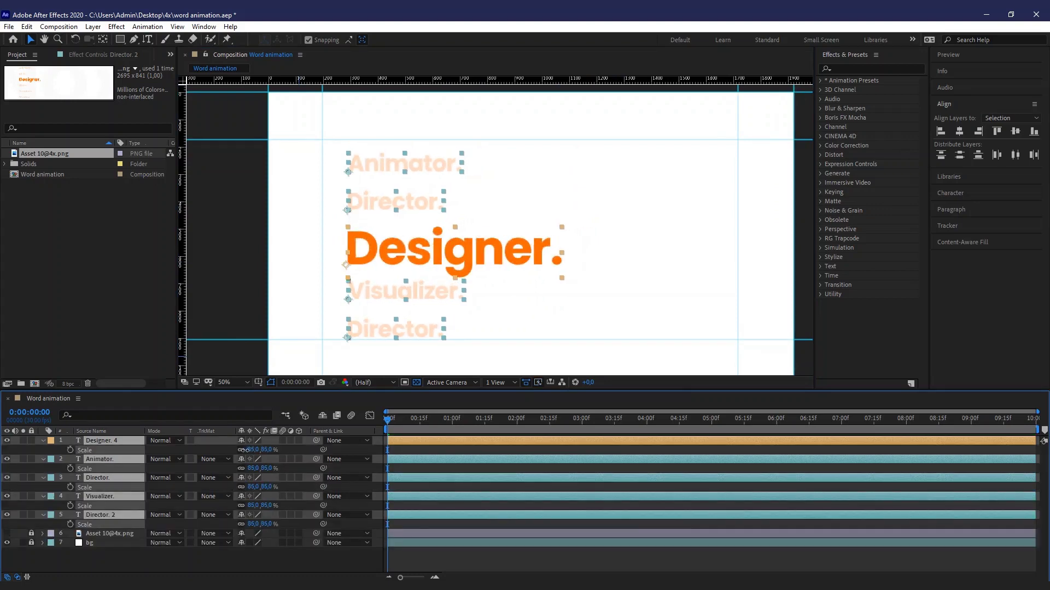
click(217, 275)
Collapse the Scale properties of all five text layers in the timeline and clear the selection.
scroll(226, 273, down, 2)
drag(219, 254, 296, 251)
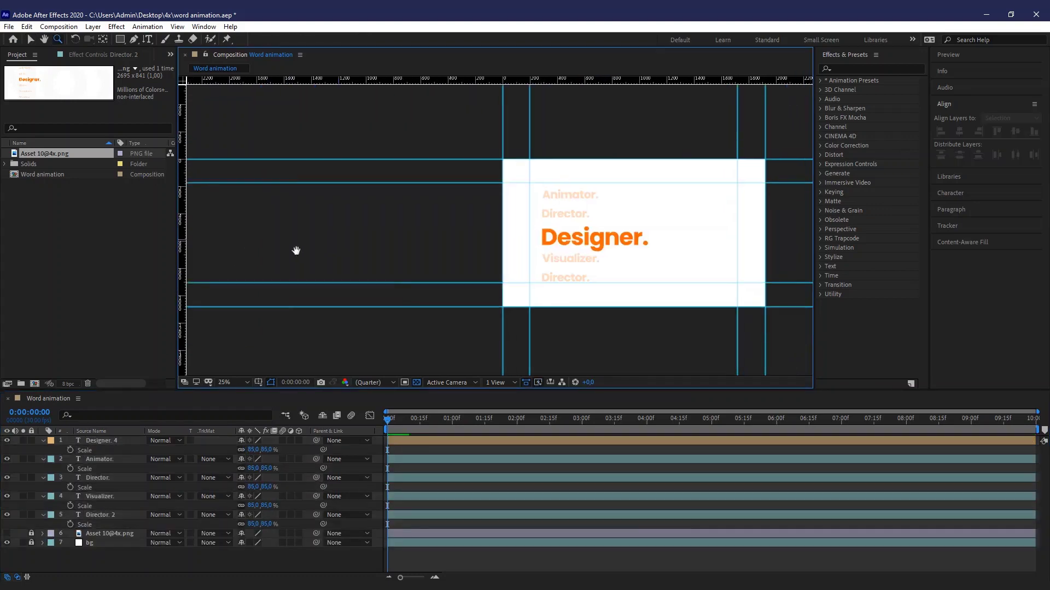
scroll(443, 241, up, 2)
drag(394, 234, 294, 215)
key(v)
click(100, 440)
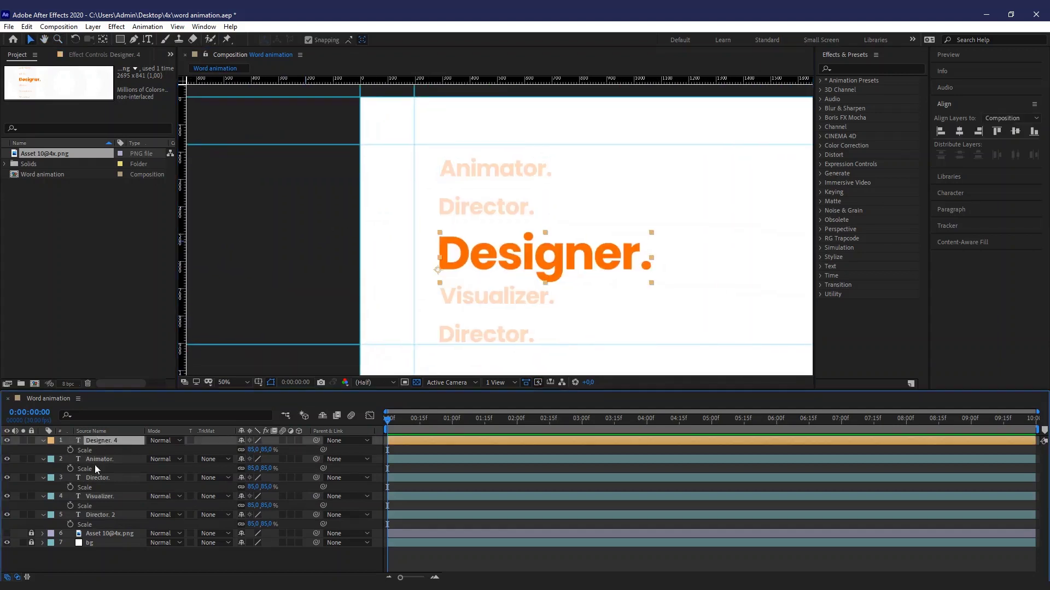
shift+click(102, 516)
click(44, 459)
click(234, 275)
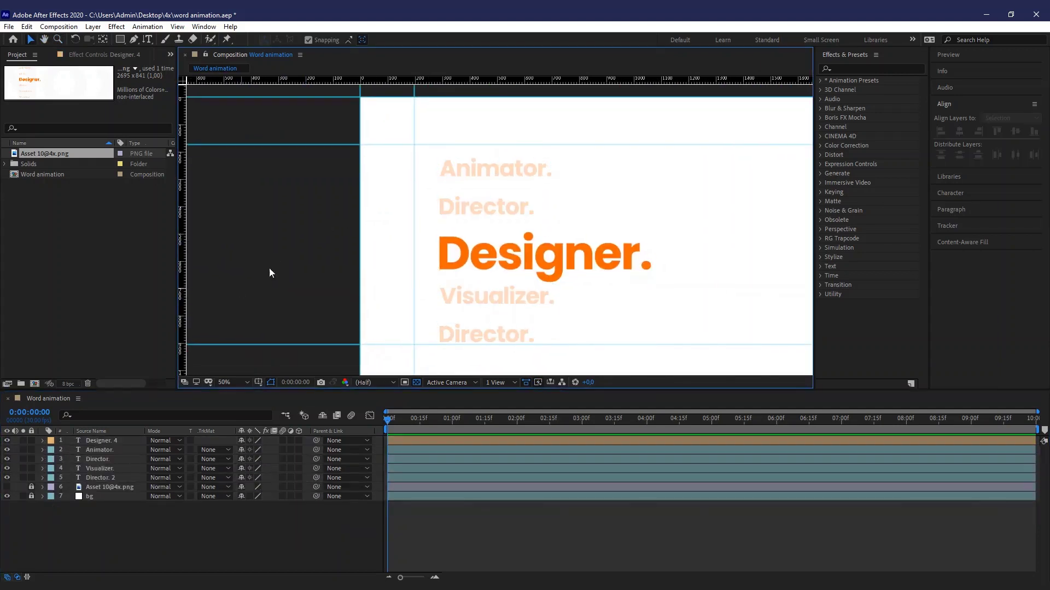
Switch to Illustrator and look up the hex code of the dark palette circle's fill colour.
drag(339, 207, 250, 193)
key(alt+Tab)
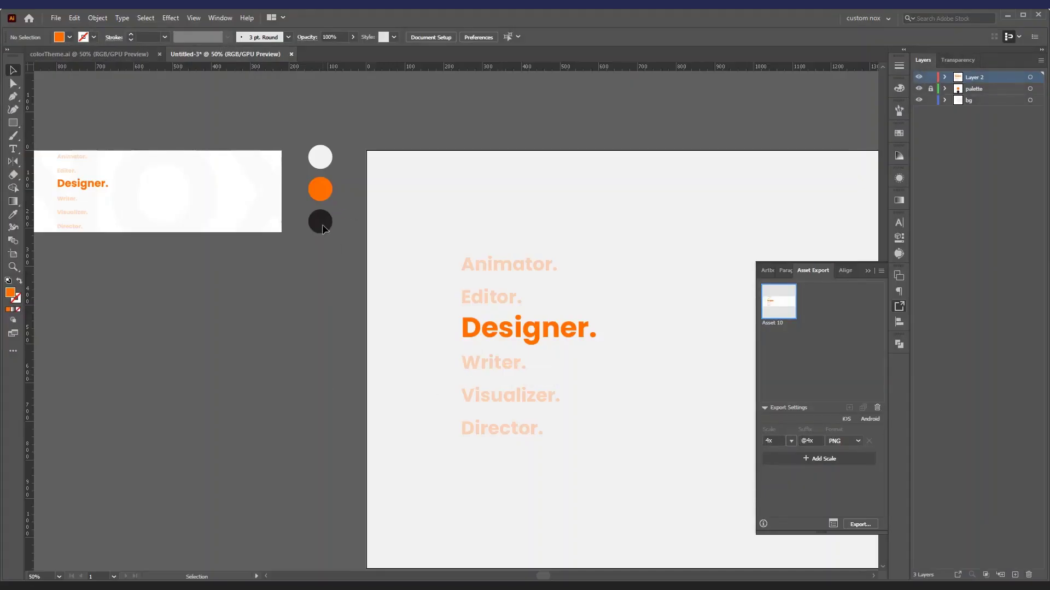
click(325, 230)
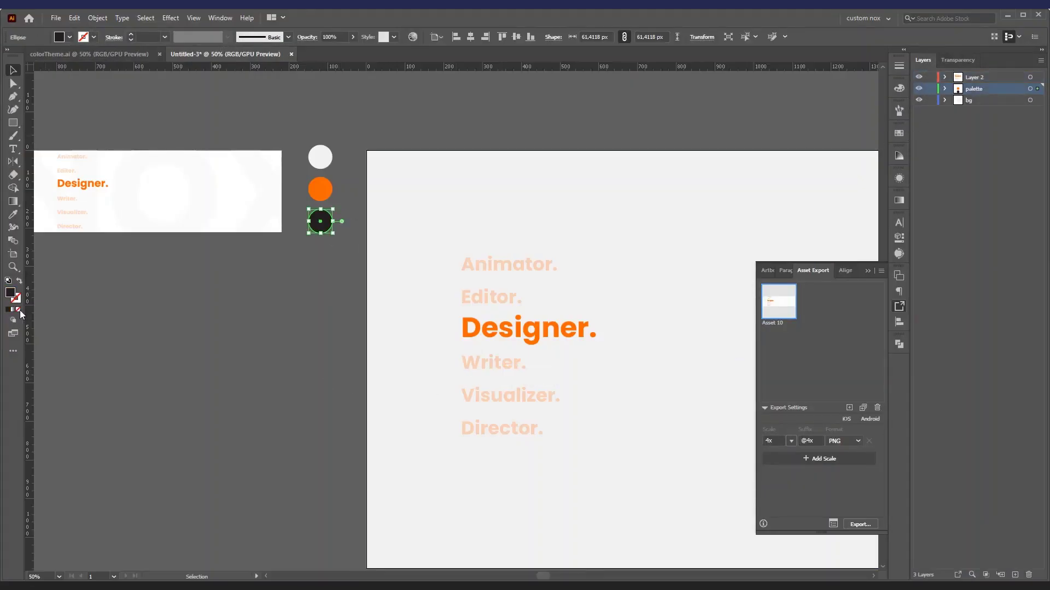
double_click(9, 294)
click(595, 363)
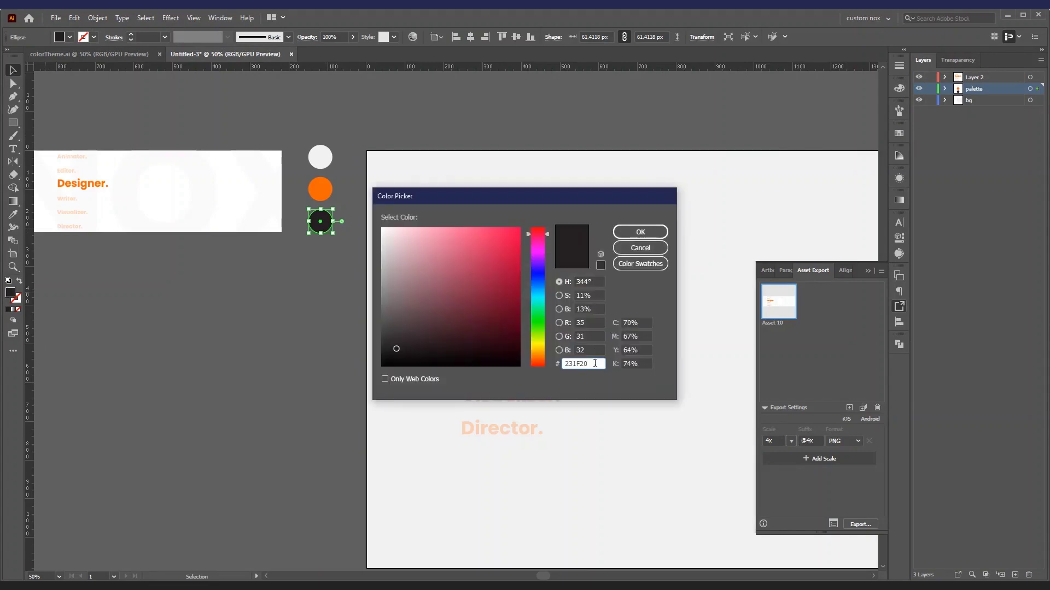
click(637, 233)
click(196, 325)
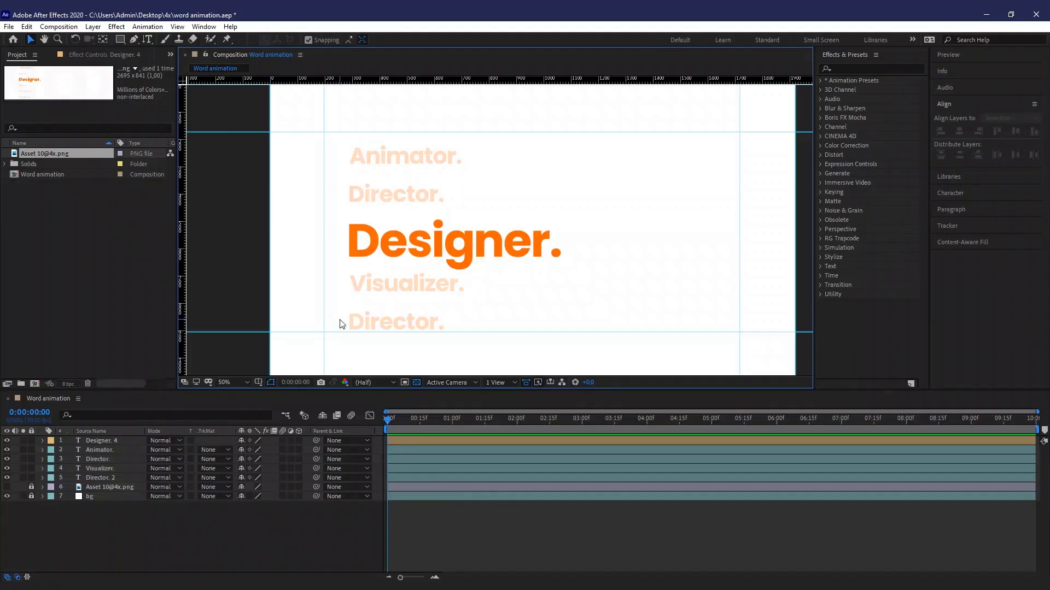
Unlock the bg layer and apply the Fill effect to it.
click(31, 497)
click(100, 497)
scroll(513, 231, down, 2)
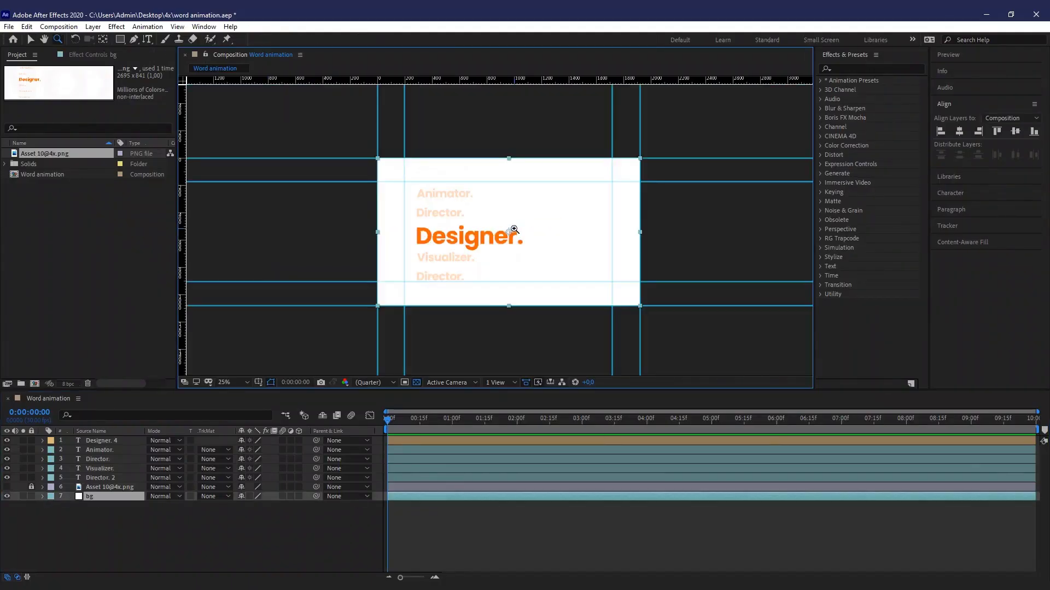
drag(513, 231, 485, 236)
click(842, 67)
text(grad)
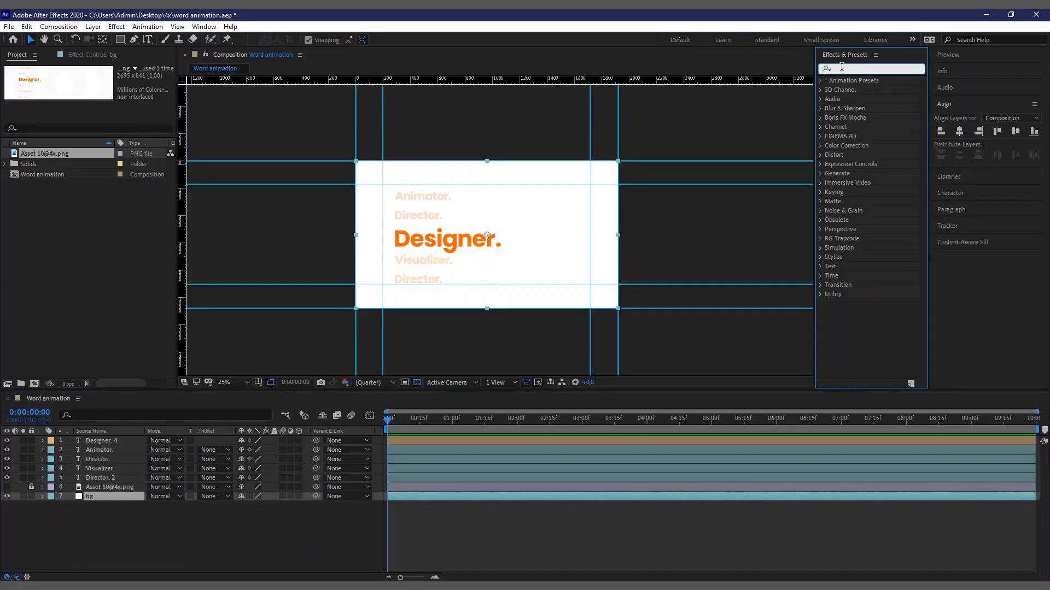
text(fill)
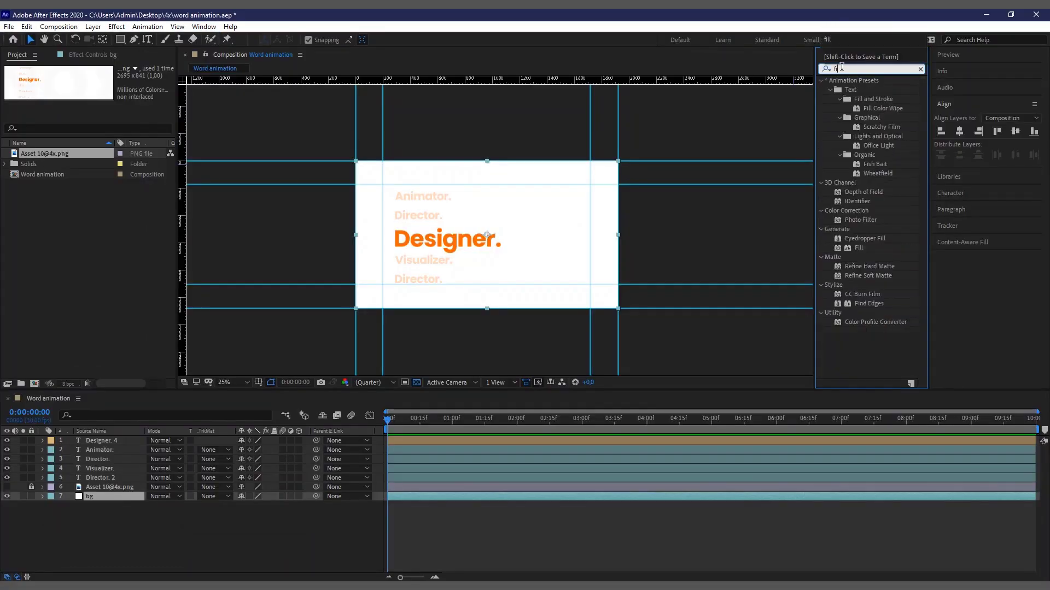
click(859, 136)
drag(877, 143, 588, 203)
Set the Fill effect's colour on the bg layer to 231F20.
click(102, 105)
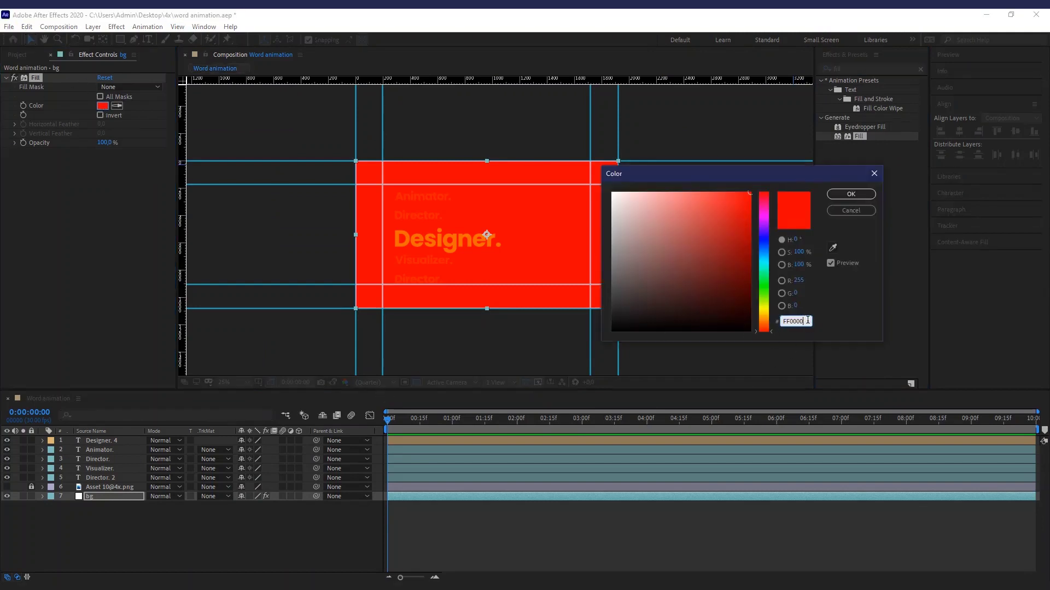
text(231F20)
click(850, 194)
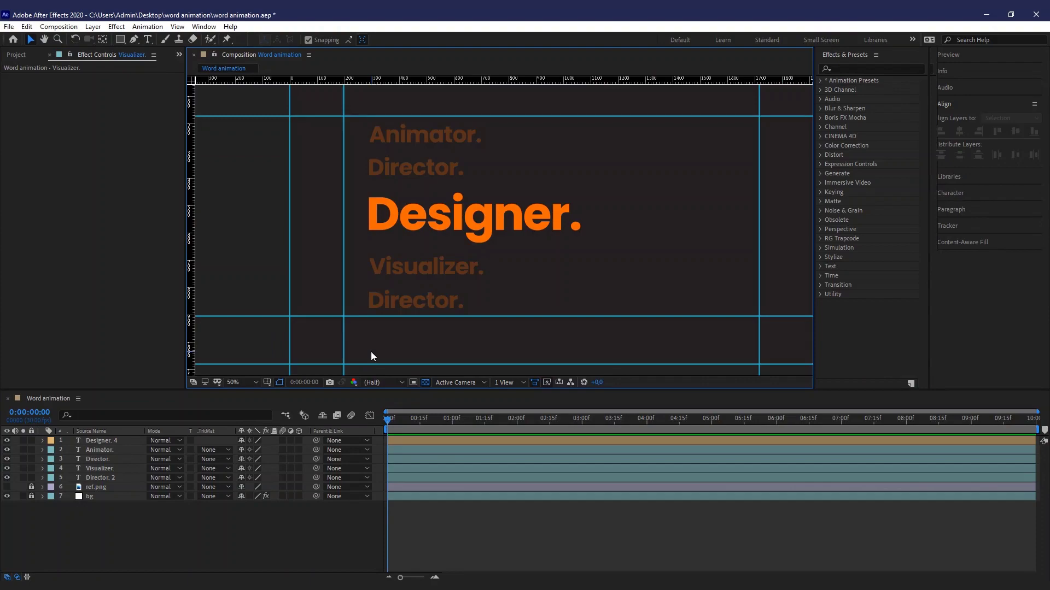
Show the composition grid and nudge Designer. down about 3 px so its g meets the gridline below.
click(177, 26)
click(202, 254)
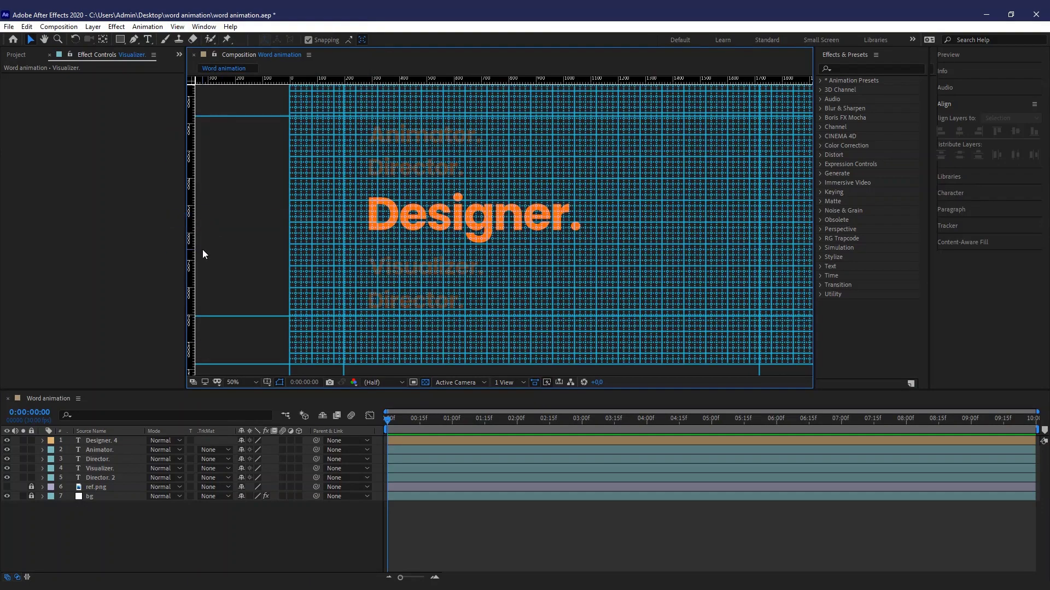
scroll(377, 144, up, 2)
drag(514, 333, 448, 138)
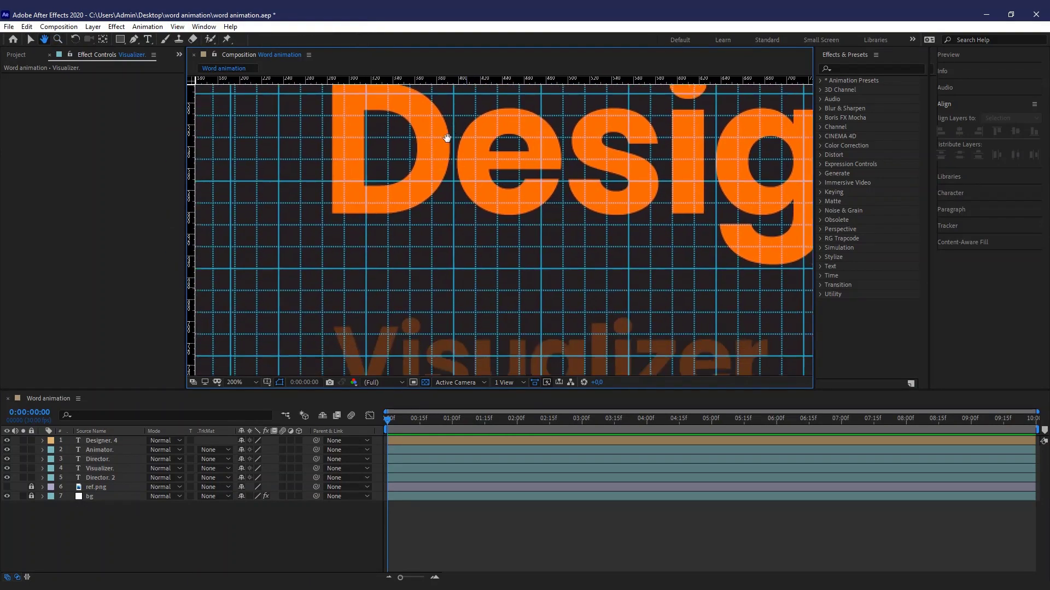
scroll(447, 139, down, 2)
drag(380, 159, 367, 234)
scroll(471, 257, up, 2)
drag(548, 199, 518, 211)
click(621, 154)
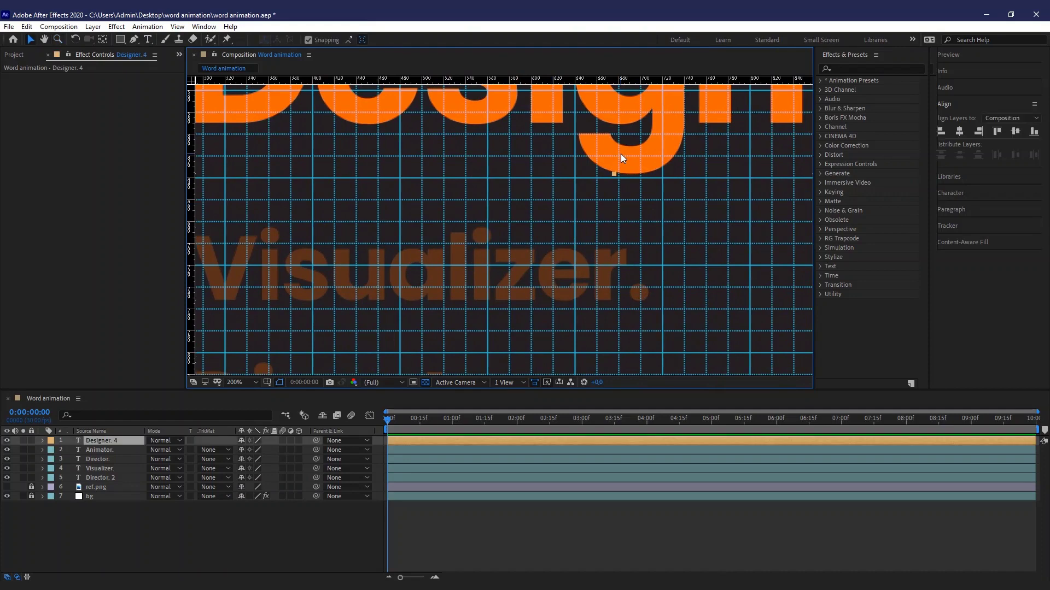
key(Down)
key(Down)
key(Down)
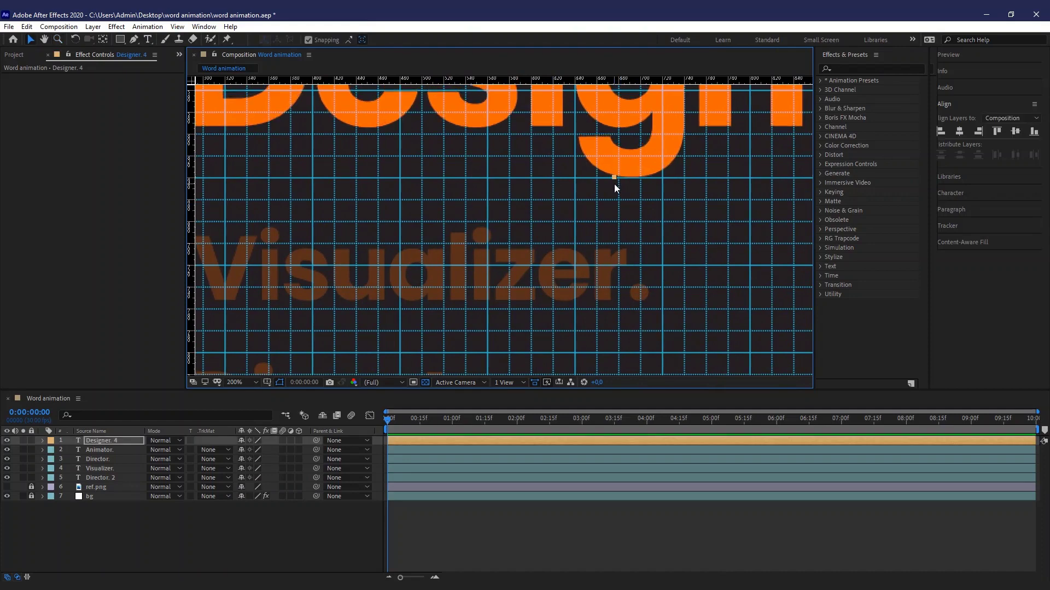
click(615, 184)
Nudge the Director. text above Designer. down about 30 px to tighten the gap between them.
click(579, 283)
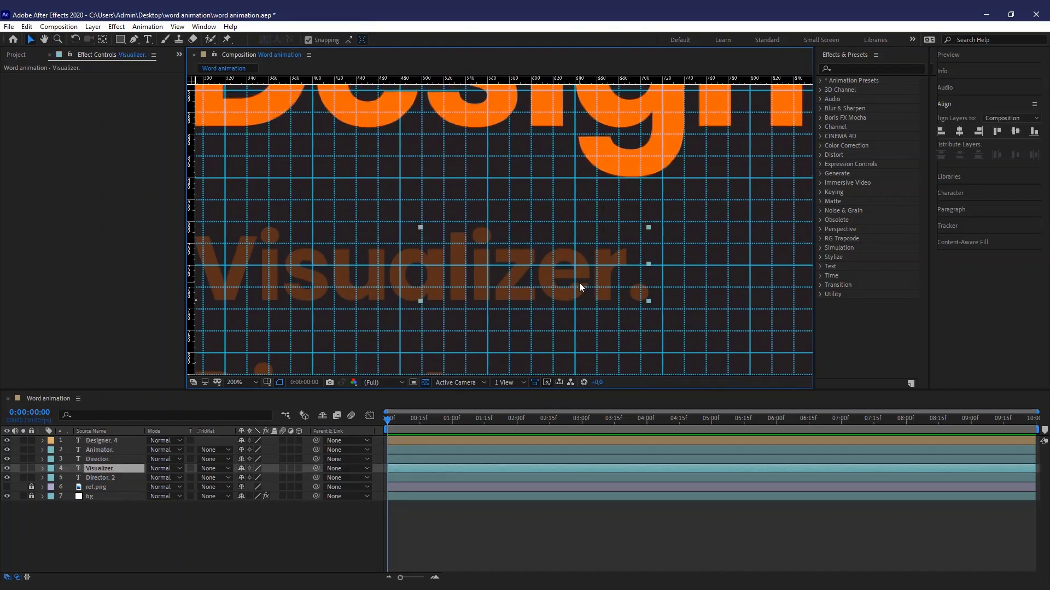
drag(580, 284, 609, 197)
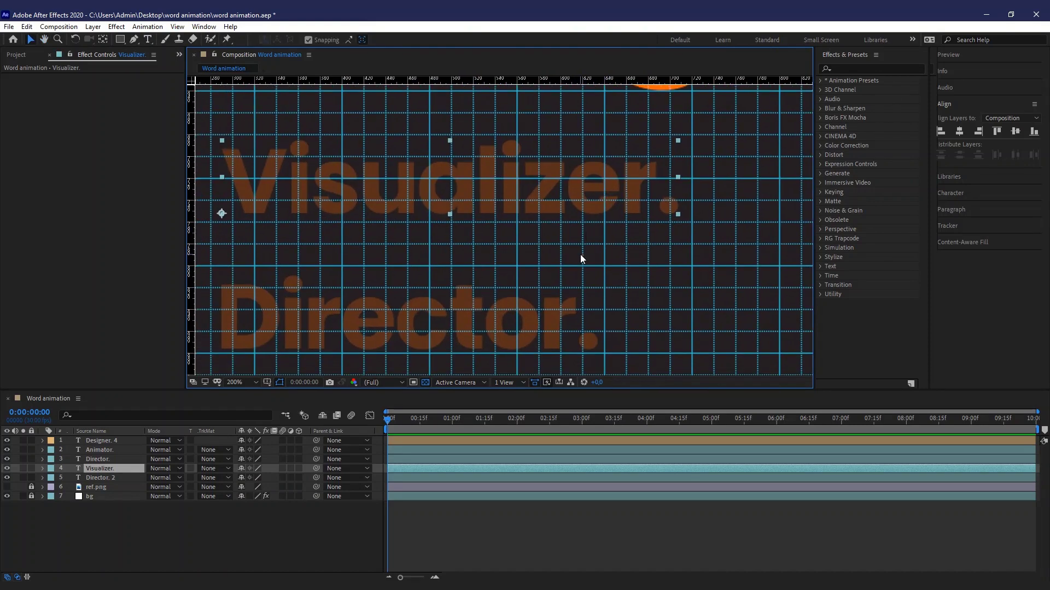
drag(587, 246, 584, 264)
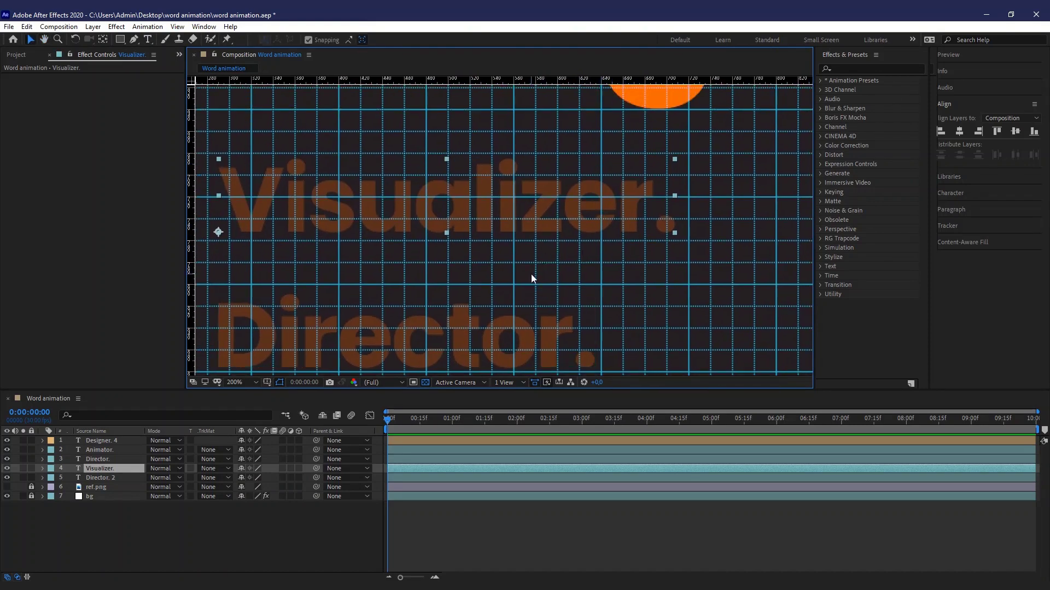
drag(587, 107, 560, 368)
drag(565, 197, 624, 296)
click(620, 327)
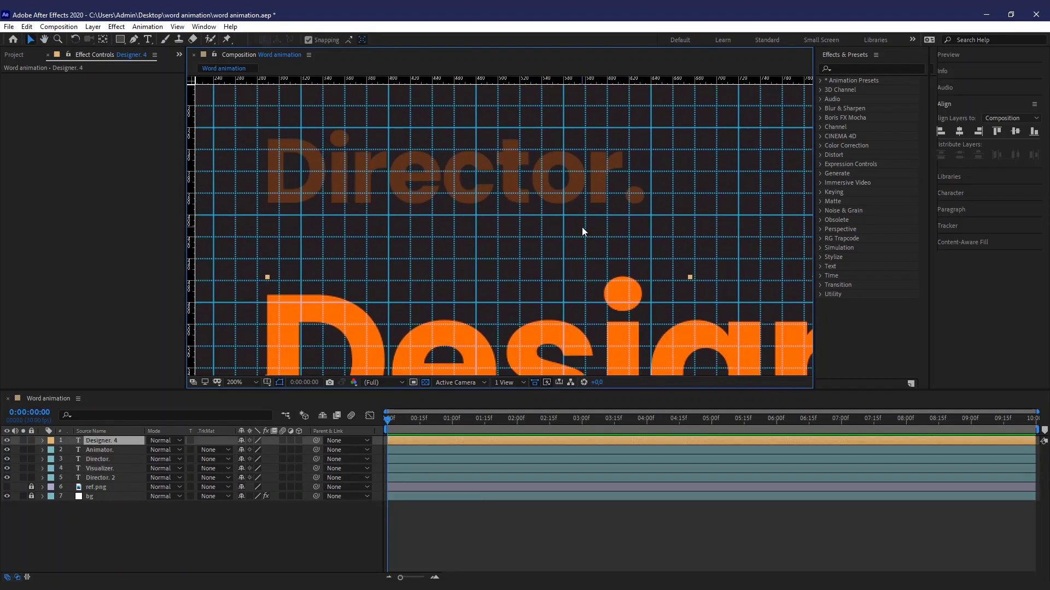
click(552, 187)
key(shift+Down)
key(shift+Down)
key(shift+Down)
key(shift+Down)
key(shift+Down)
key(shift+Down)
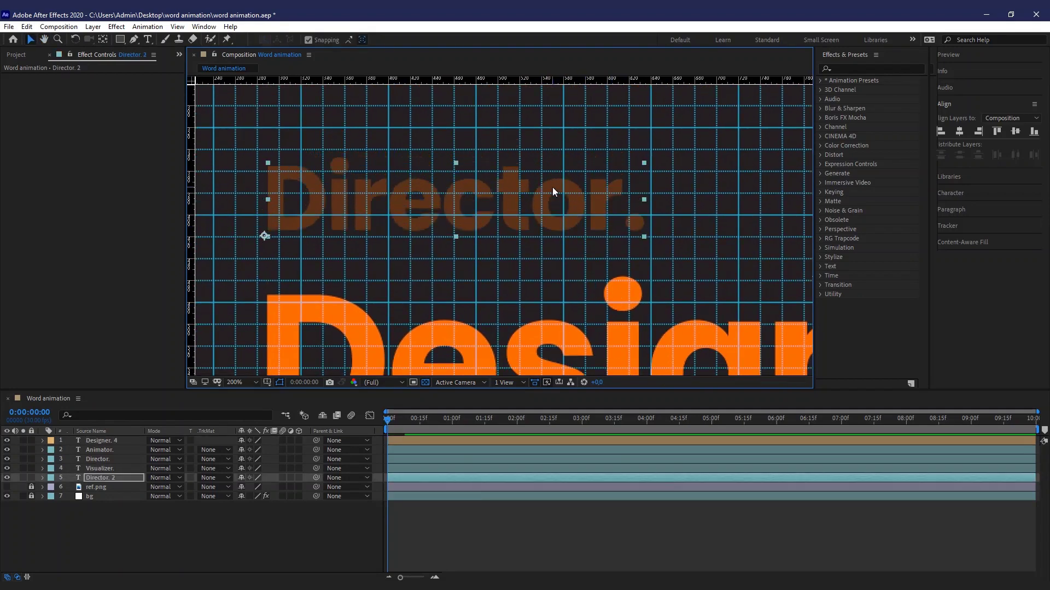
Nudge the Animator. text down about 30 px to follow Director., and hide the grid.
drag(441, 219, 444, 292)
click(364, 184)
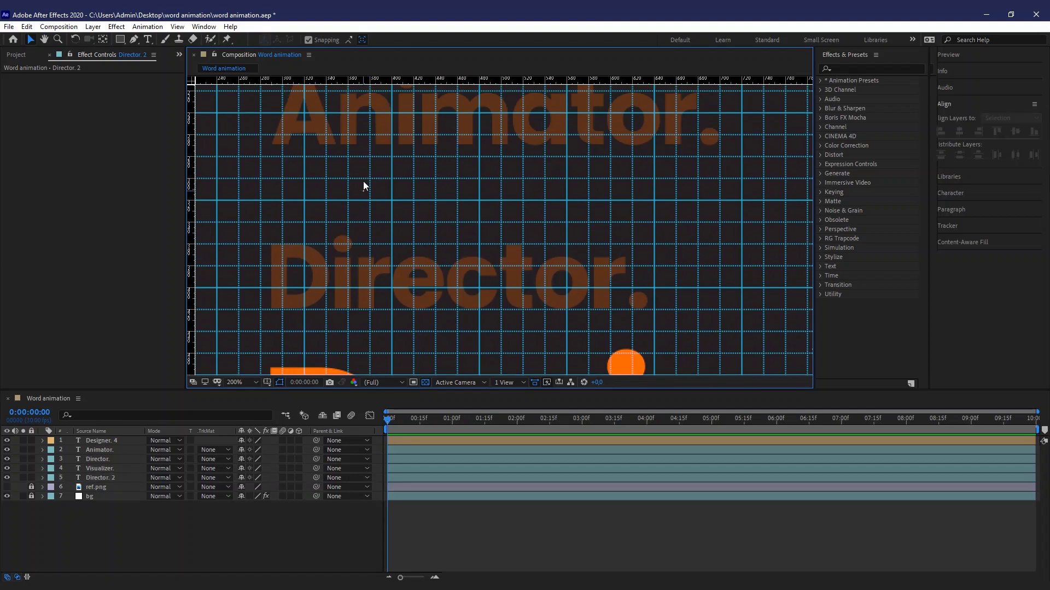
click(364, 127)
key(shift+Down)
key(shift+Down)
key(shift+Down)
key(shift+Down)
key(shift+Down)
key(shift+Down)
scroll(530, 271, down, 1)
drag(533, 275, 454, 210)
scroll(522, 260, down, 1)
key(ctrl+apostrophe)
click(319, 294)
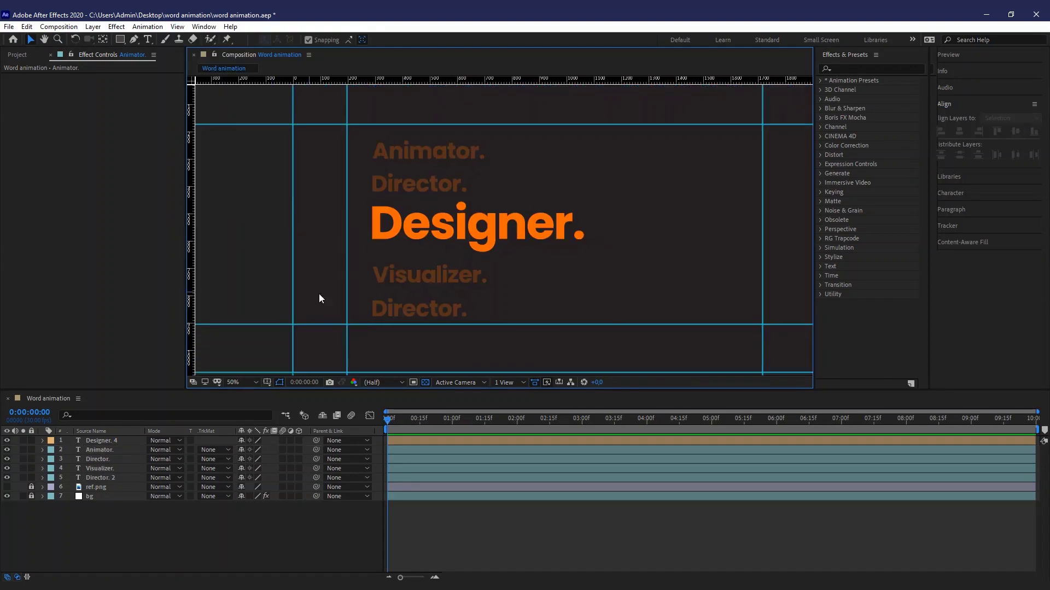
Select all five text layers and align them along their left edges.
drag(319, 299, 437, 145)
click(941, 132)
click(310, 221)
drag(506, 323, 469, 313)
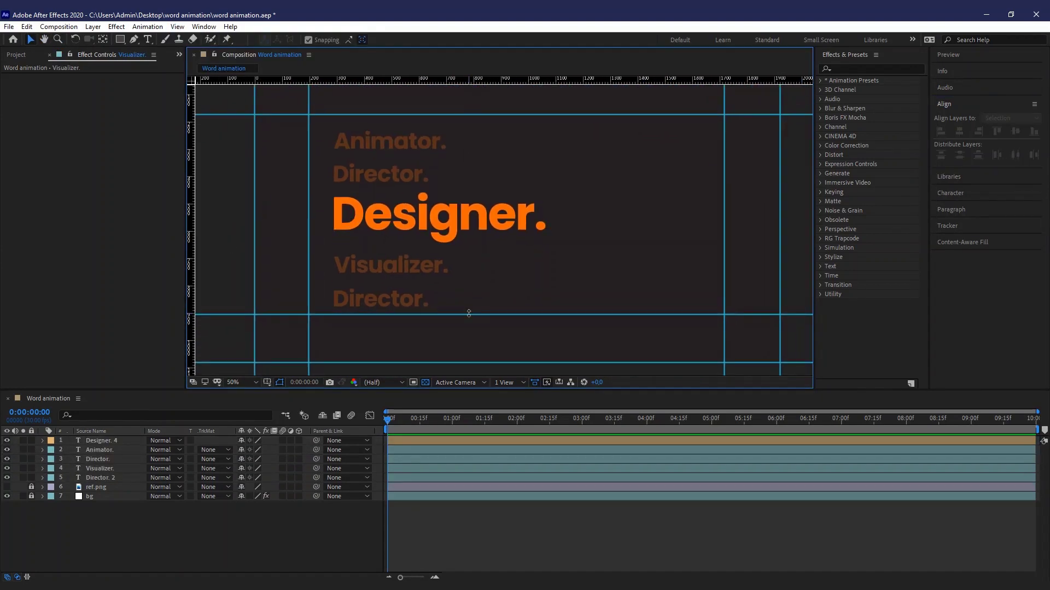
Change the Animator. layer's label colour to the same orange as the Designer. layer.
click(390, 141)
click(51, 450)
click(76, 383)
click(94, 535)
Solo the ref.png reference to check its word list, and hide it again.
click(380, 299)
click(8, 487)
click(23, 487)
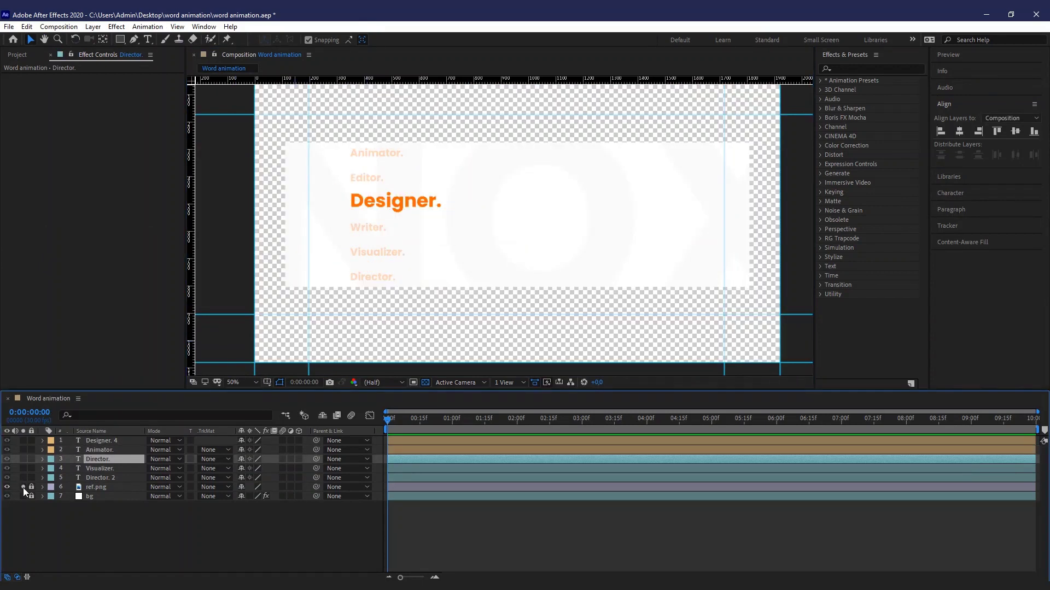
click(23, 487)
click(7, 488)
Replace the bottom Director. text with Writer. and save the project.
double_click(355, 296)
text(Write)
key(Delete)
click(183, 558)
key(ctrl+s)
Nudge all five text layers together slightly upward between the margin guides and clear the selection.
click(17, 54)
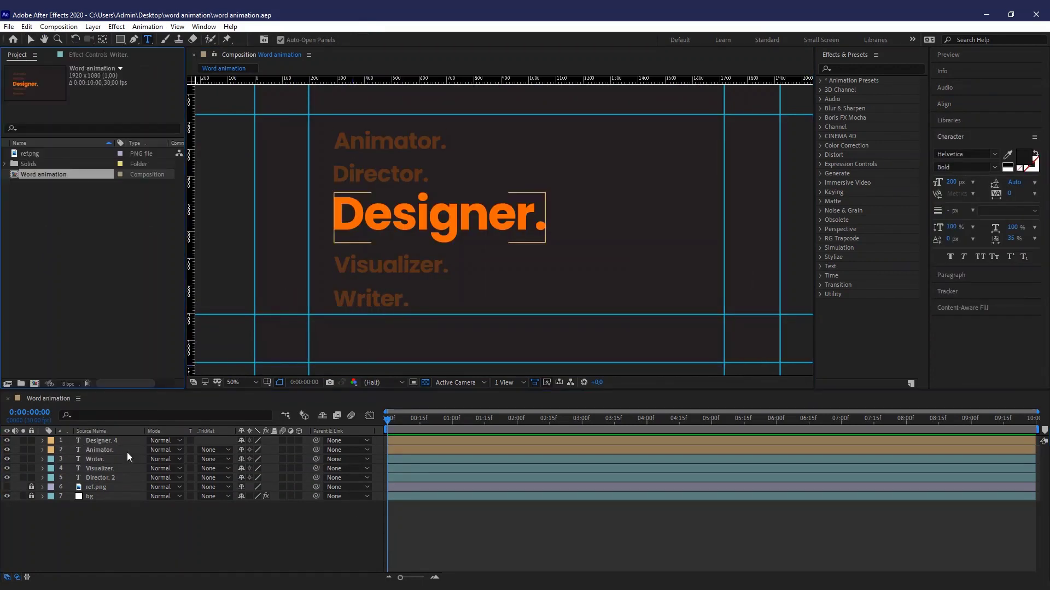
click(40, 192)
click(30, 40)
drag(319, 308, 421, 143)
key(Up)
key(Up)
key(Up)
key(Up)
key(Up)
key(Up)
key(Up)
key(Up)
key(Up)
click(952, 104)
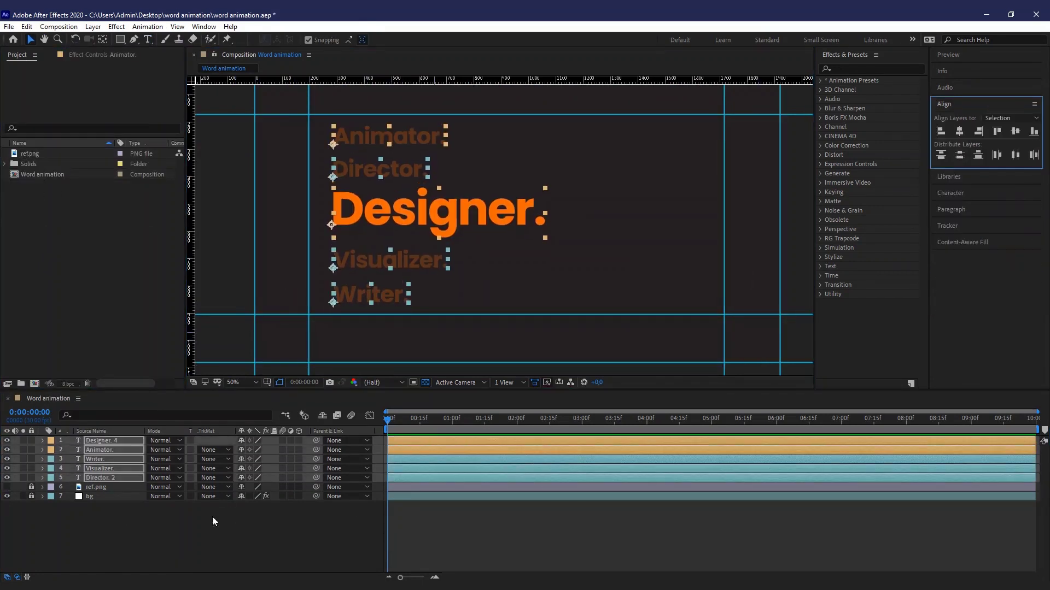
click(212, 517)
Change the Visualizer. layer's label colour to the same orange as the Designer. layer.
click(51, 468)
click(76, 401)
click(114, 559)
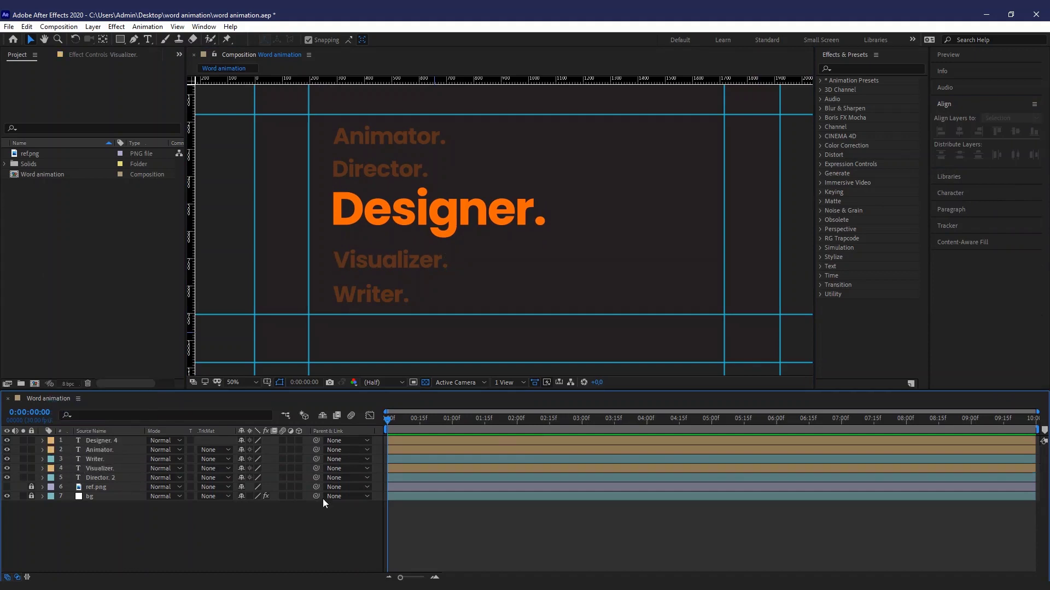
Set the composition's duration to 0:00:06:00 and return the playhead to the start.
drag(388, 421, 1040, 410)
key(ctrl+k)
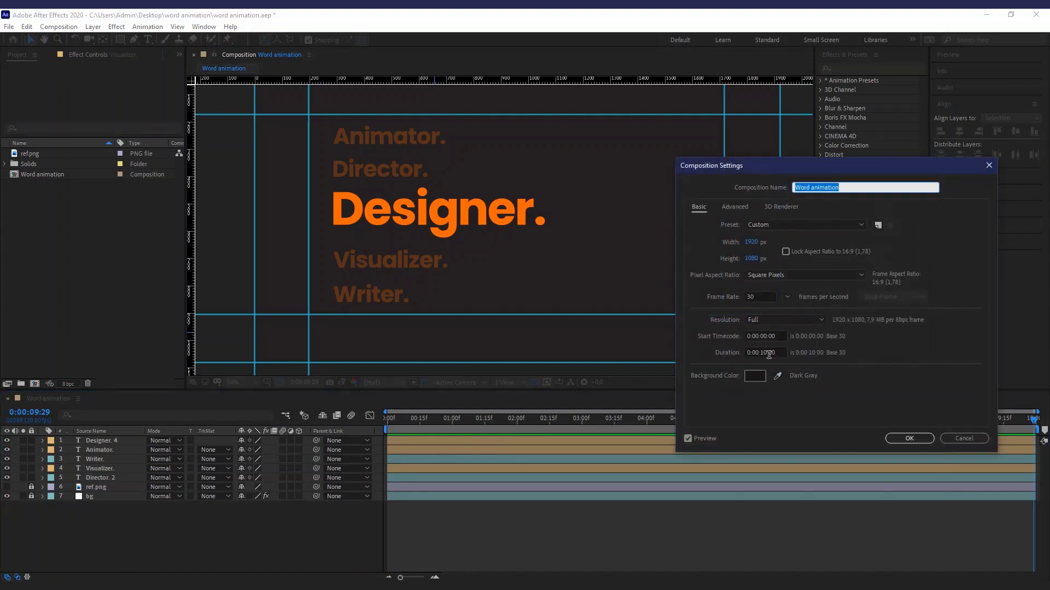
click(769, 354)
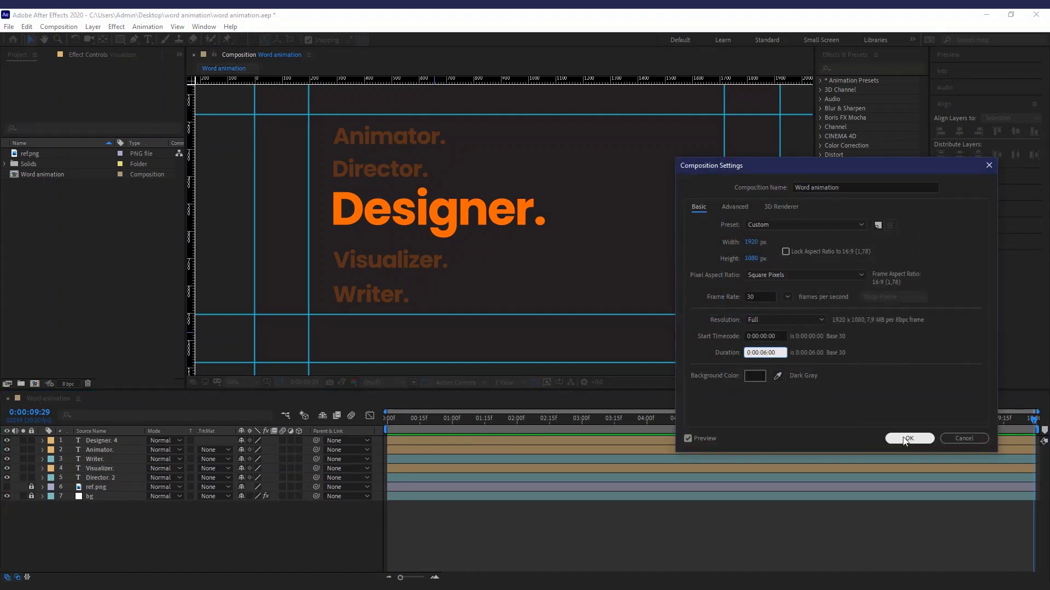
click(909, 438)
key(Home)
Set a Position keyframe on the Designer. layer at 0:00:00:00.
click(362, 219)
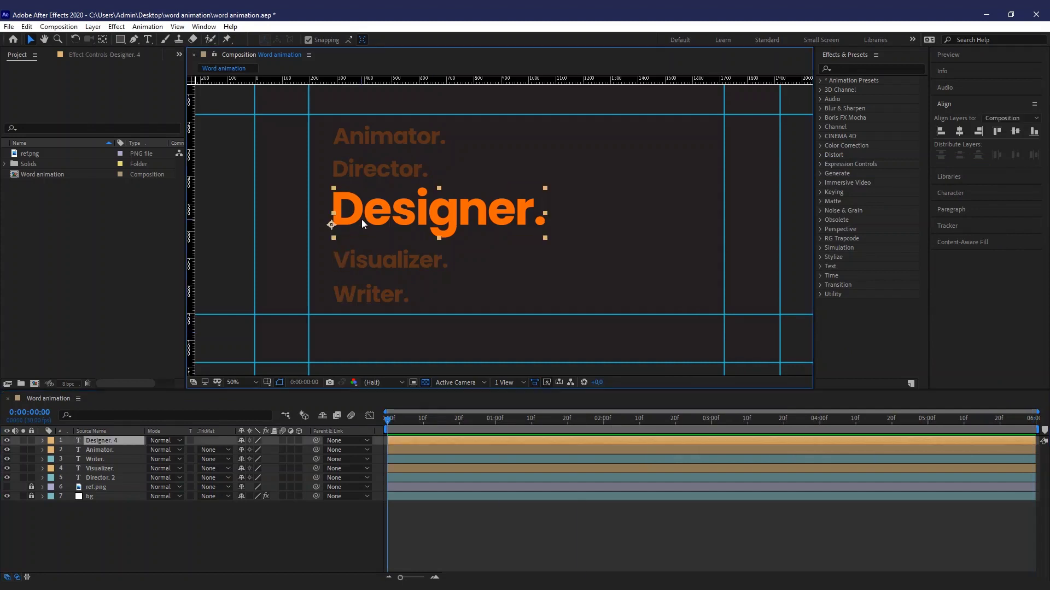
scroll(362, 219, up, 1)
drag(362, 219, 292, 267)
key(t)
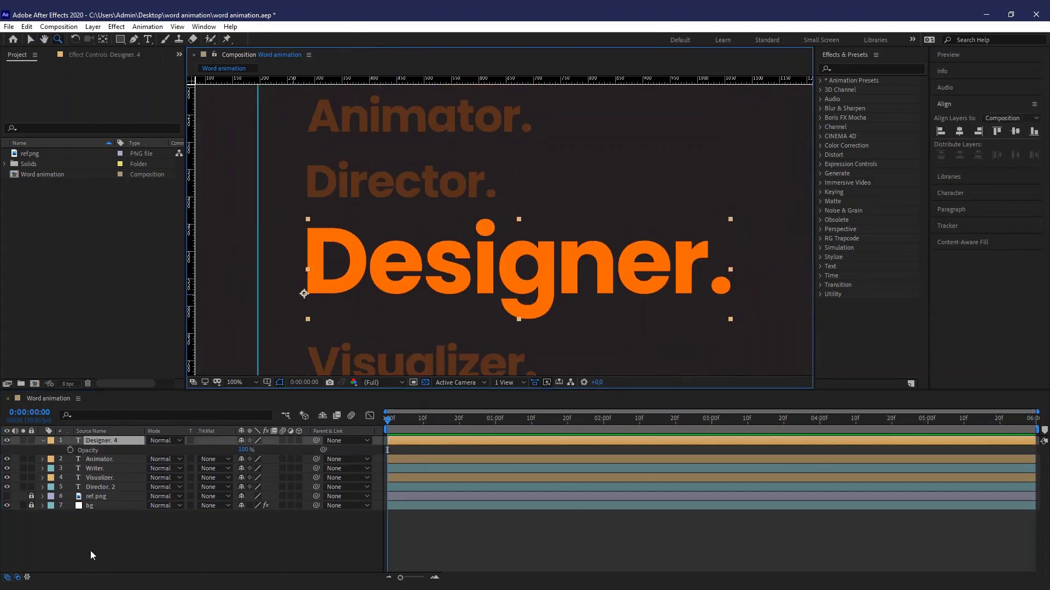
click(71, 451)
key(p)
click(70, 451)
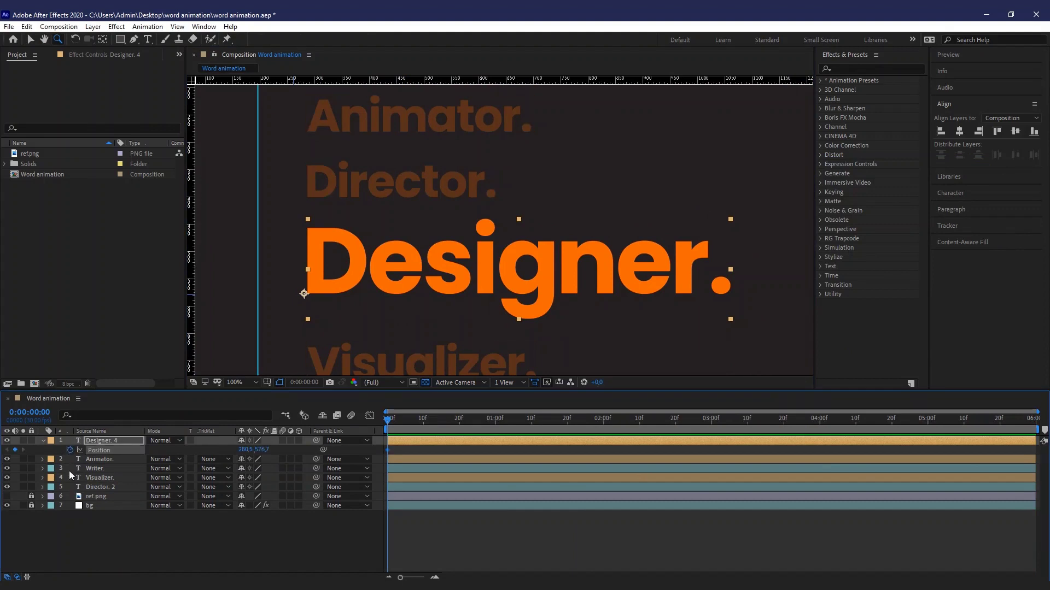
Snap the Designer. layer's anchor point to the middle of the text's left edge.
key(v)
click(300, 297)
click(308, 292)
key(y)
drag(304, 295, 307, 269)
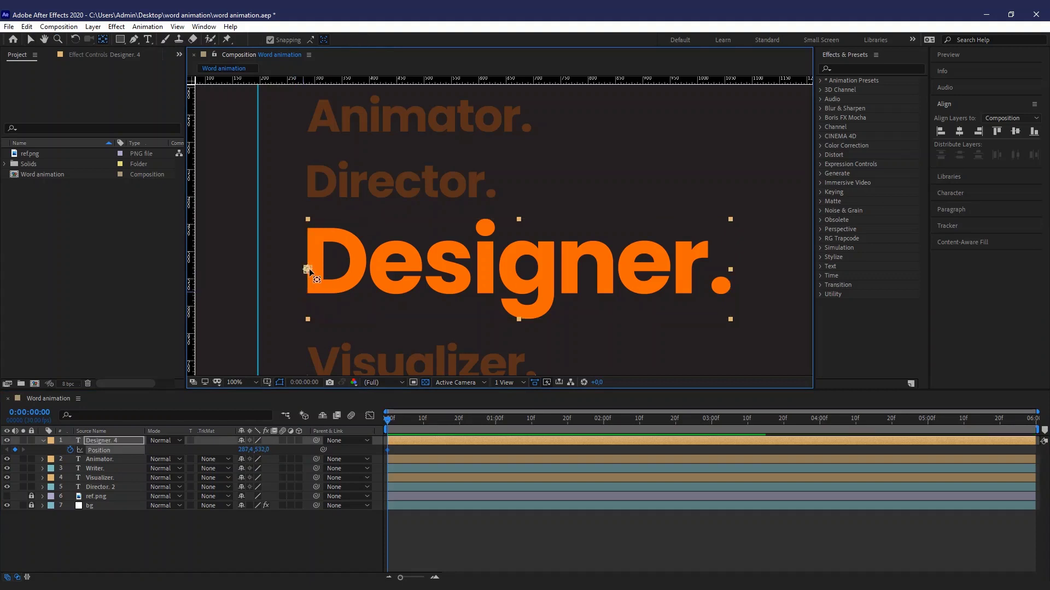
Snap the anchor points of Director. and Animator. to the middle of each word's left edge.
key(v)
click(363, 188)
key(y)
drag(307, 198, 308, 179)
key(v)
click(340, 122)
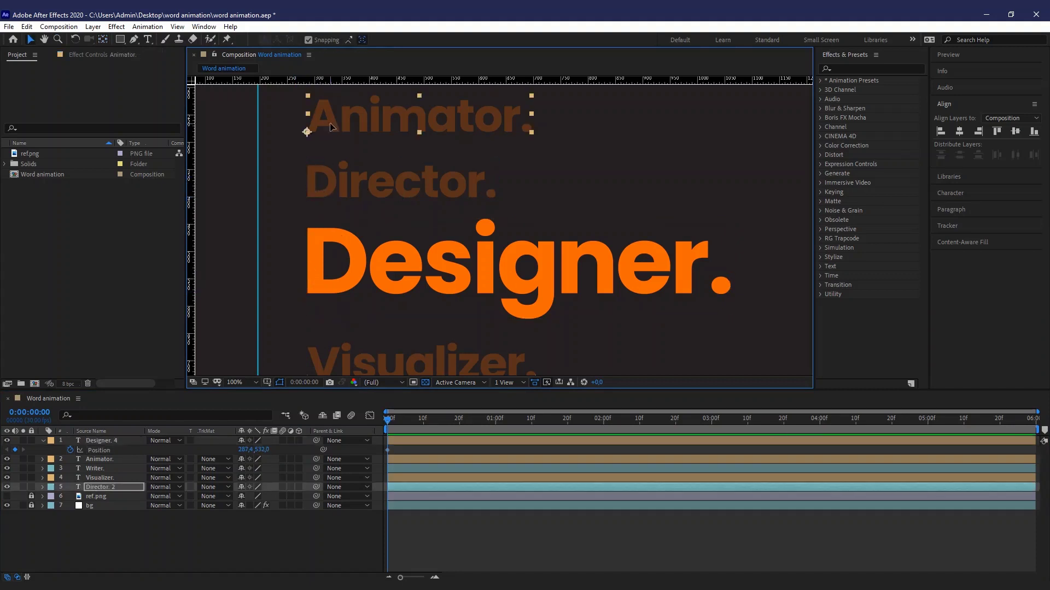
key(y)
drag(307, 132, 307, 114)
Snap the Visualizer. layer's anchor point to the middle of the text's left edge.
click(396, 290)
key(v)
drag(398, 294, 383, 126)
click(348, 199)
key(y)
drag(292, 210, 293, 192)
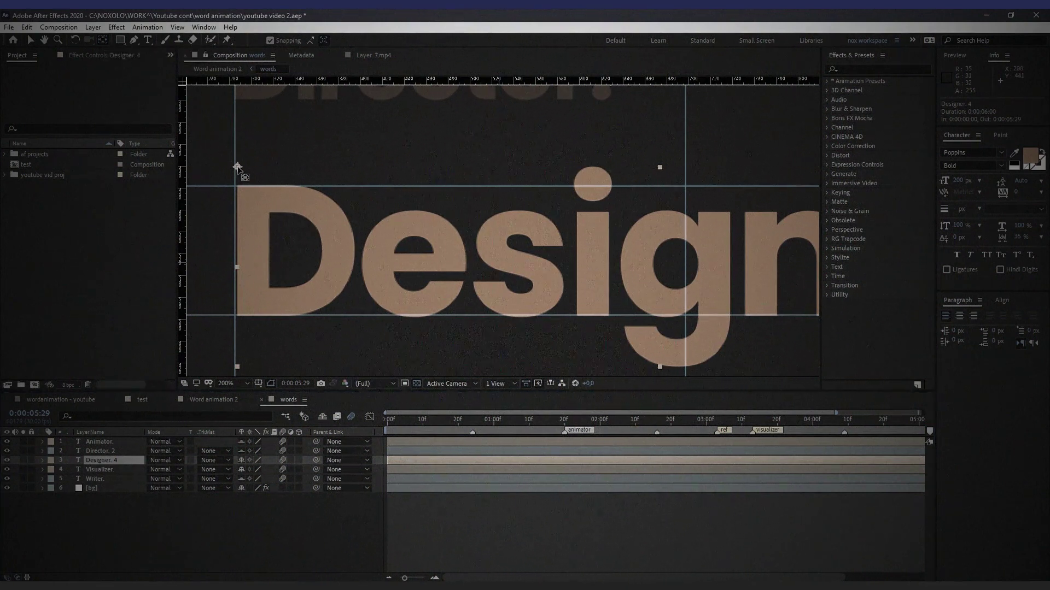
In the youtube video 2 project, snap the Designer. anchor point from its upper-left corner to the left-edge midpoint.
drag(236, 167, 239, 271)
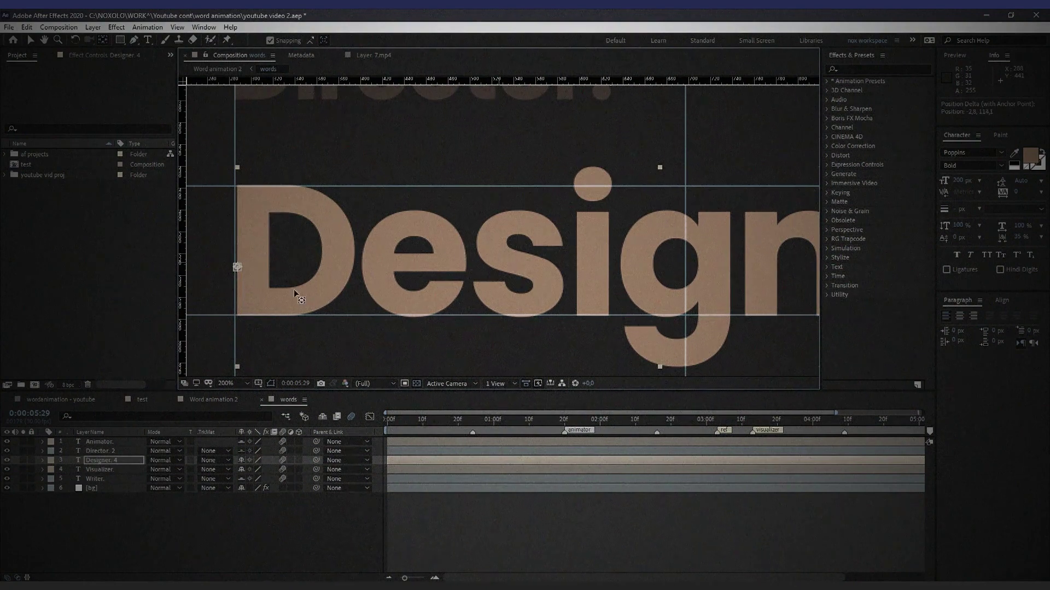
drag(293, 290, 310, 353)
drag(235, 262, 237, 265)
Reveal the Designer. layer's Scale and vary it to test scaling from the left-edge anchor point.
key(z)
alt+click(413, 248)
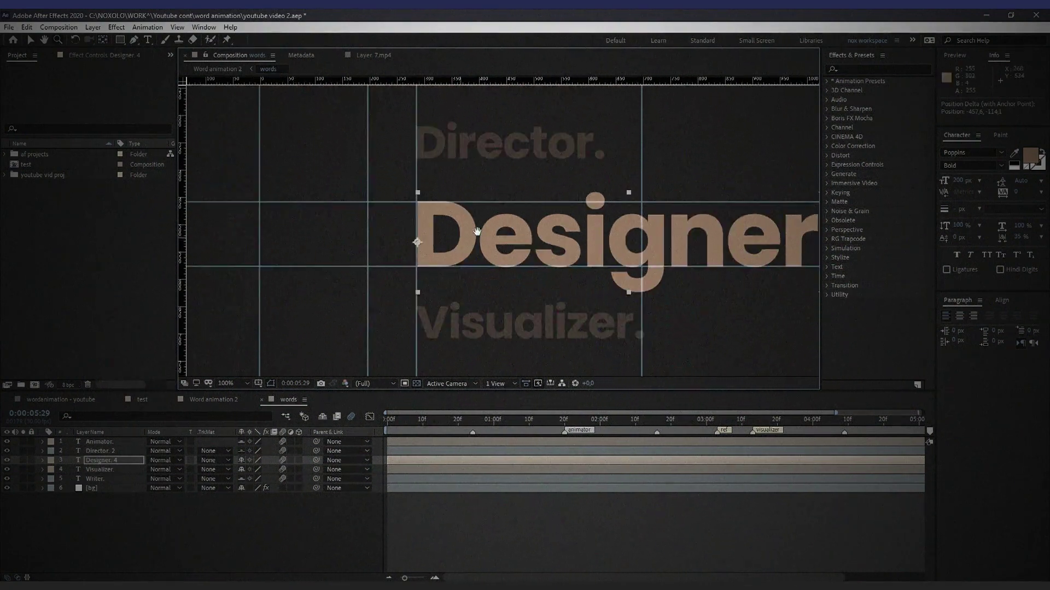
drag(477, 231, 386, 234)
key(s)
click(117, 471)
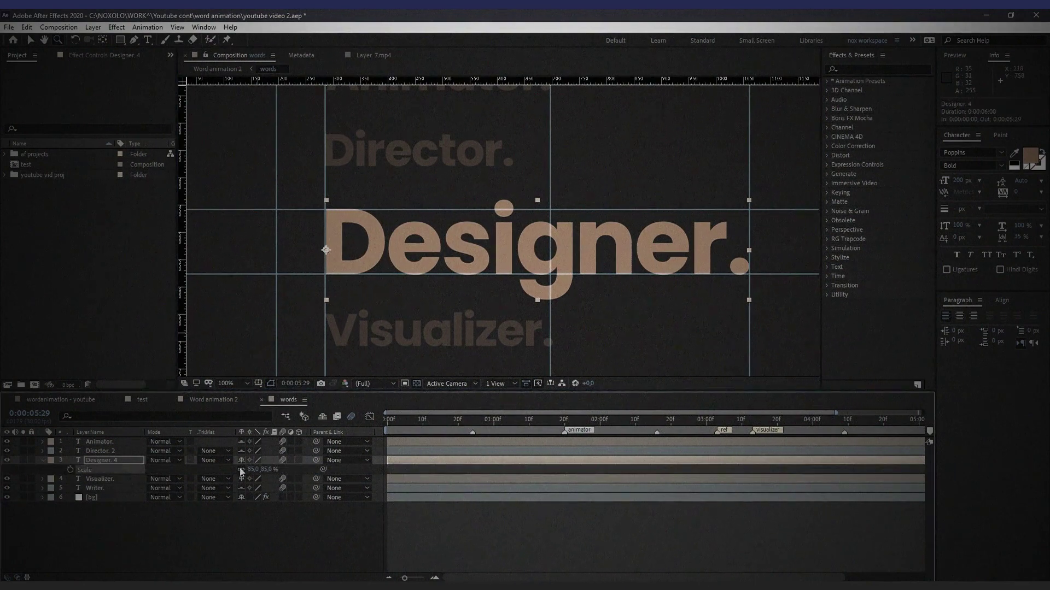
drag(252, 470, 258, 470)
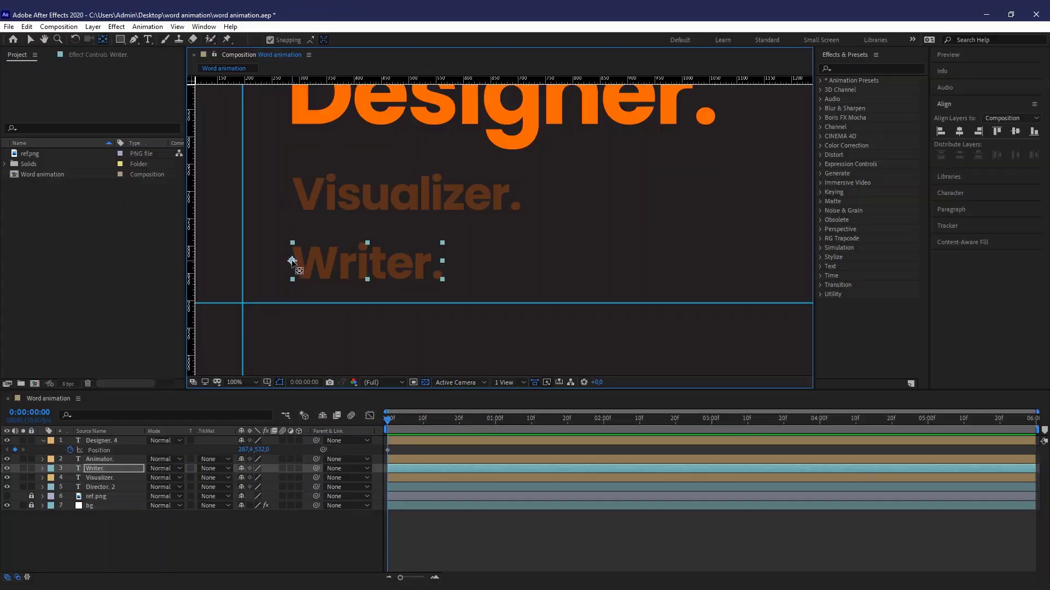
Select all five words together and check how their left-edge anchor points line up.
key(z)
alt+click(340, 297)
drag(340, 297, 368, 319)
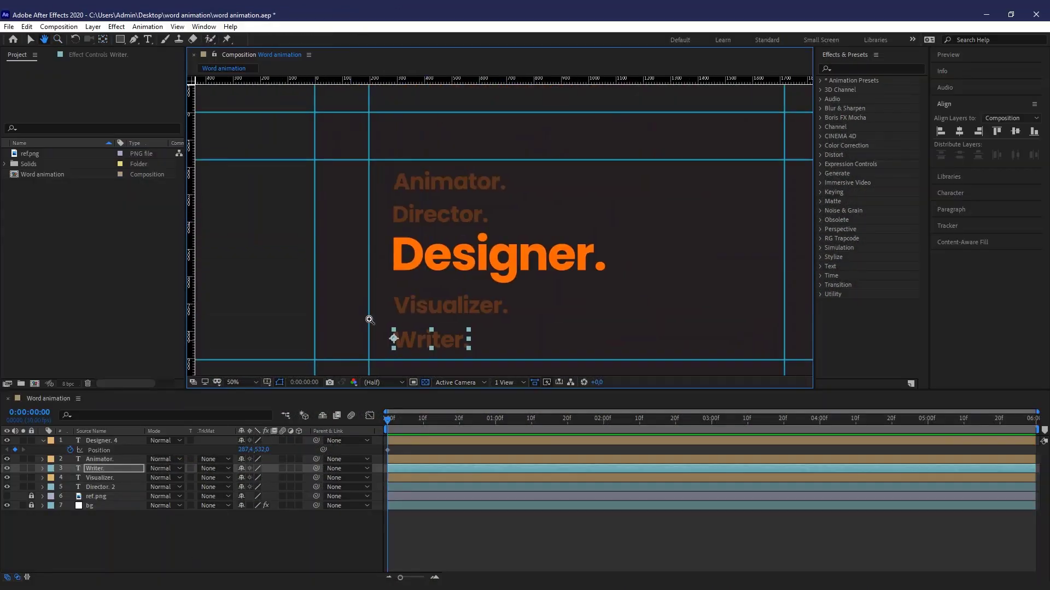
key(v)
shift+click(426, 305)
drag(382, 178, 420, 259)
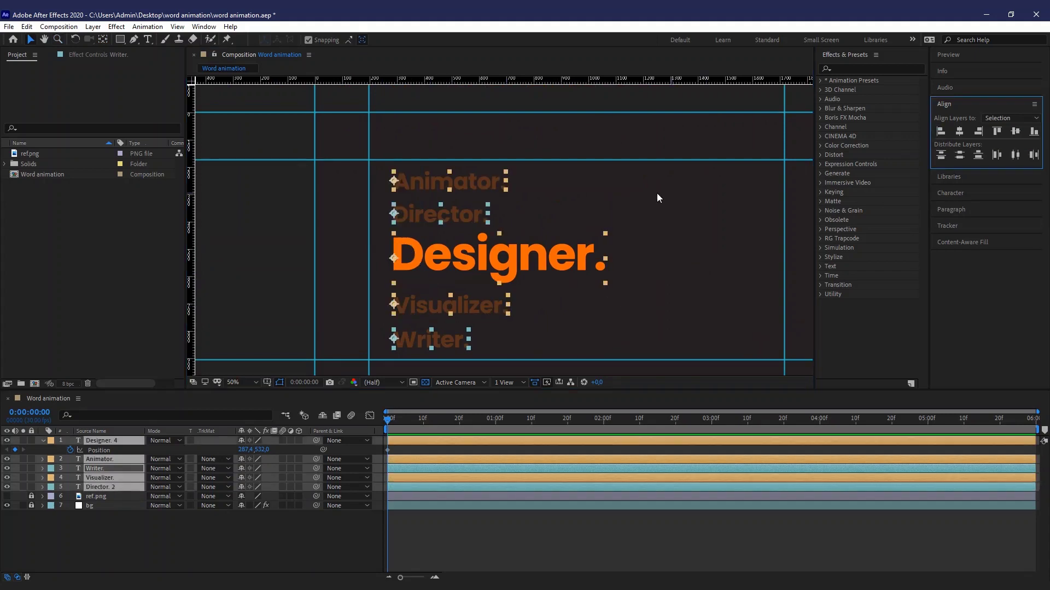
click(204, 543)
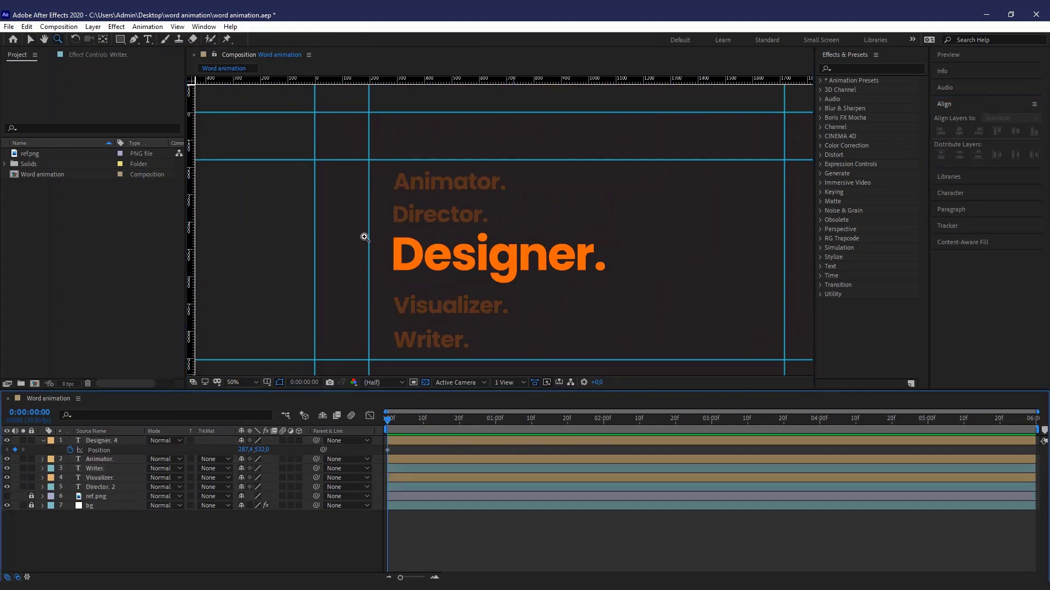
Set Position, Scale and Opacity keyframes on the Designer. layer at 0:00:00:00.
scroll(403, 268, up, 2)
click(431, 282)
key(u)
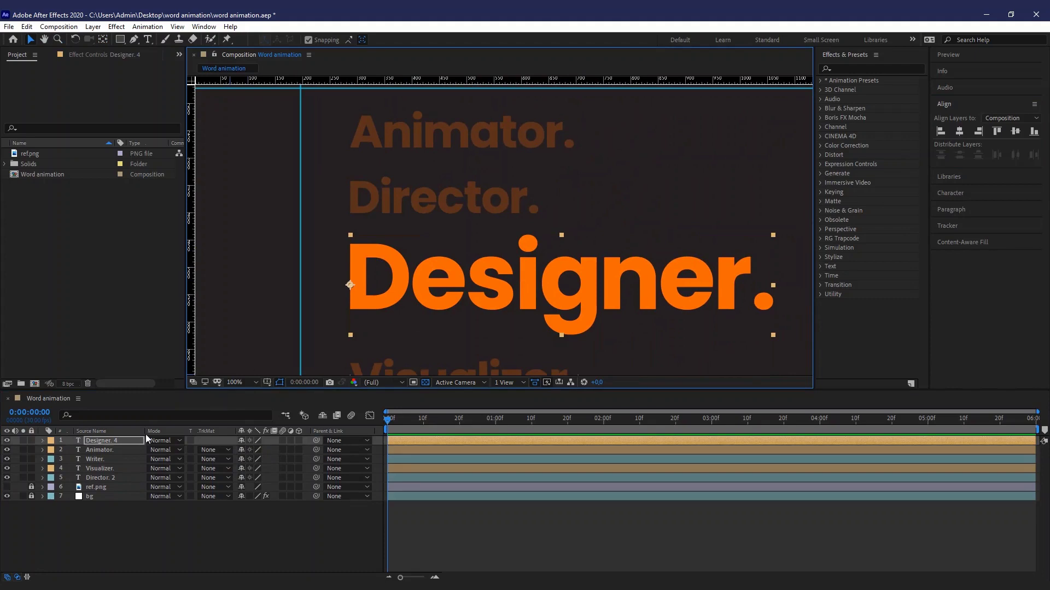
key(u)
key(shift+s)
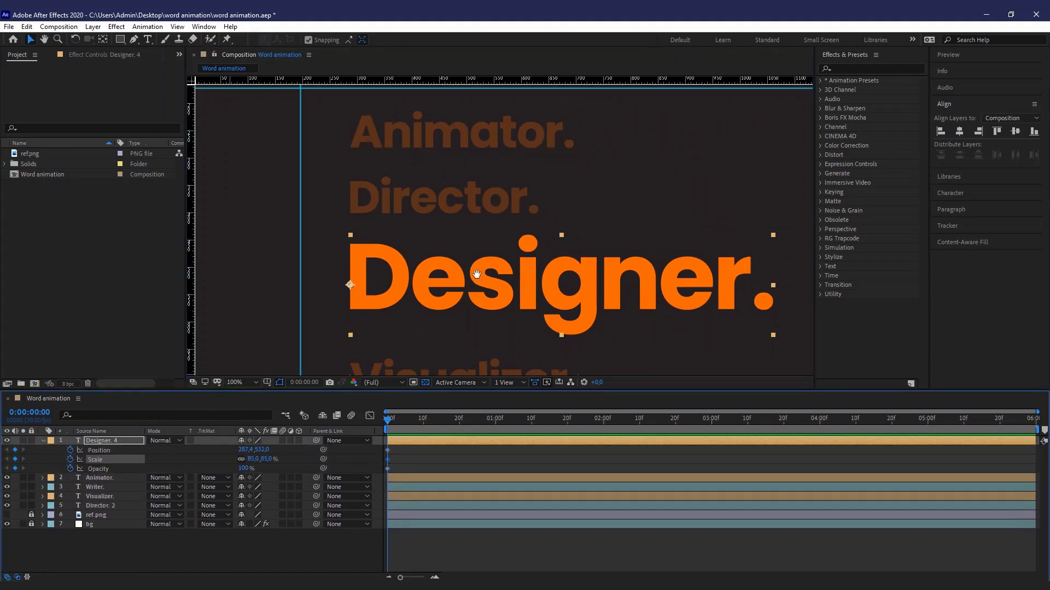
Place horizontal guides at the cap height and baseline of Designer., plus a vertical guide along its left edge.
drag(476, 273, 407, 229)
drag(437, 80, 422, 201)
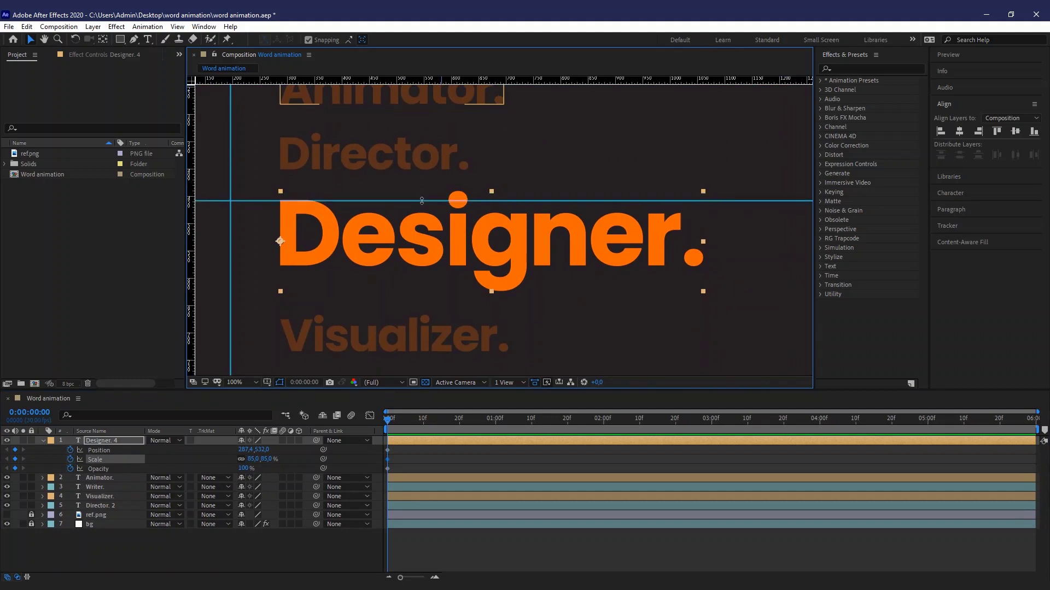
drag(445, 82, 441, 300)
drag(192, 273, 335, 273)
click(309, 323)
drag(427, 266, 396, 320)
click(395, 320)
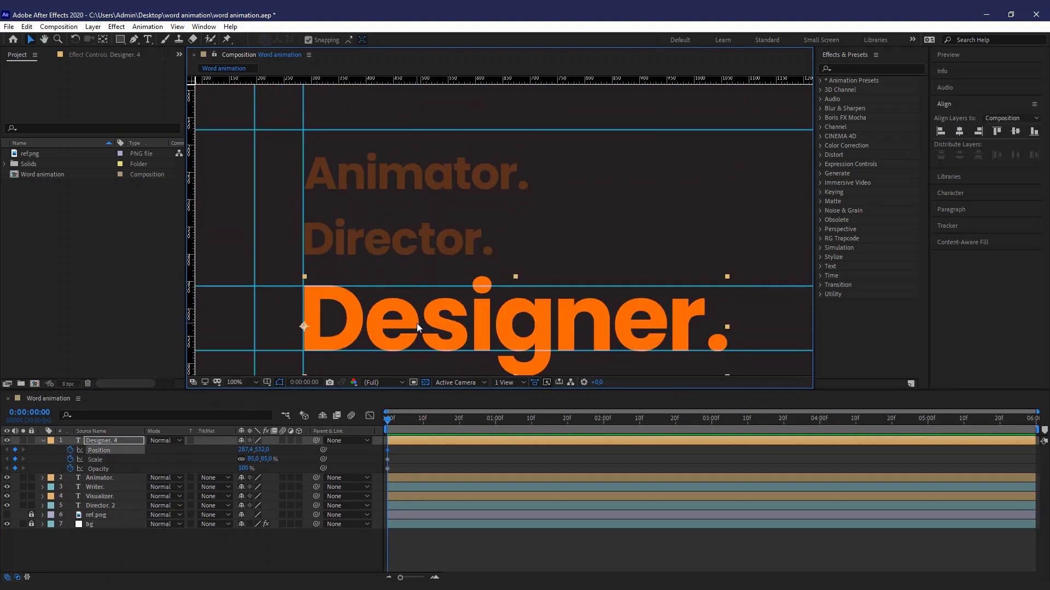
key(space)
drag(417, 323, 404, 280)
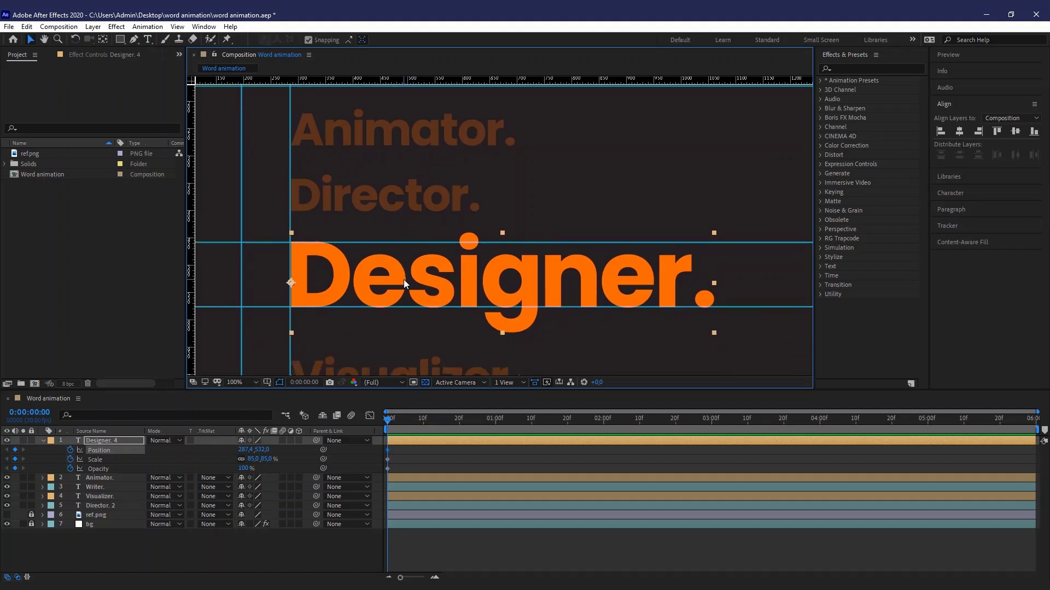
Add a two-node camera with the 35mm preset and name it Camera.
click(167, 556)
right_click(132, 559)
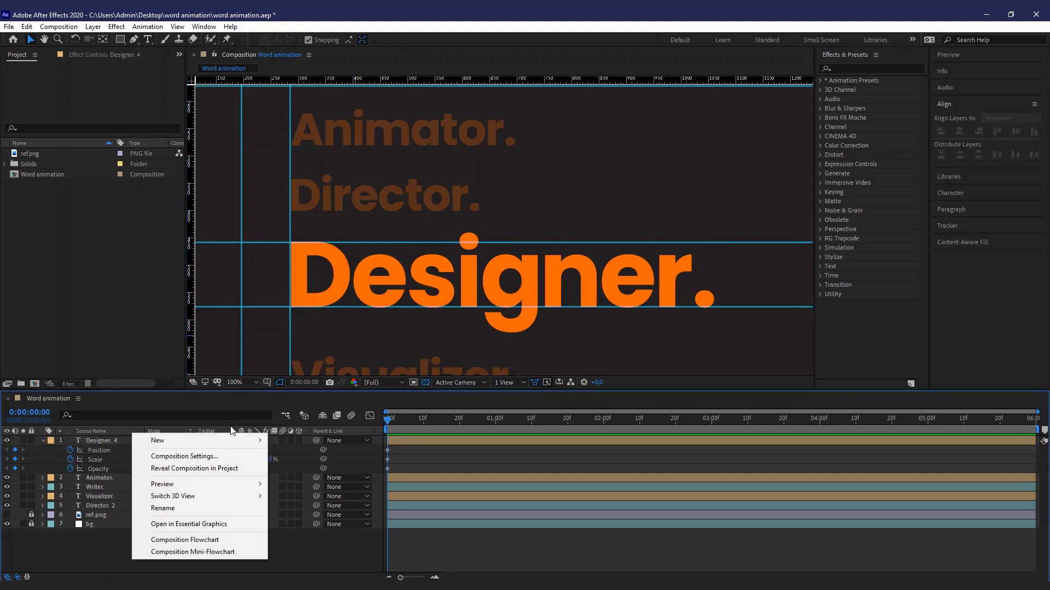
mouse_move(246, 440)
click(309, 497)
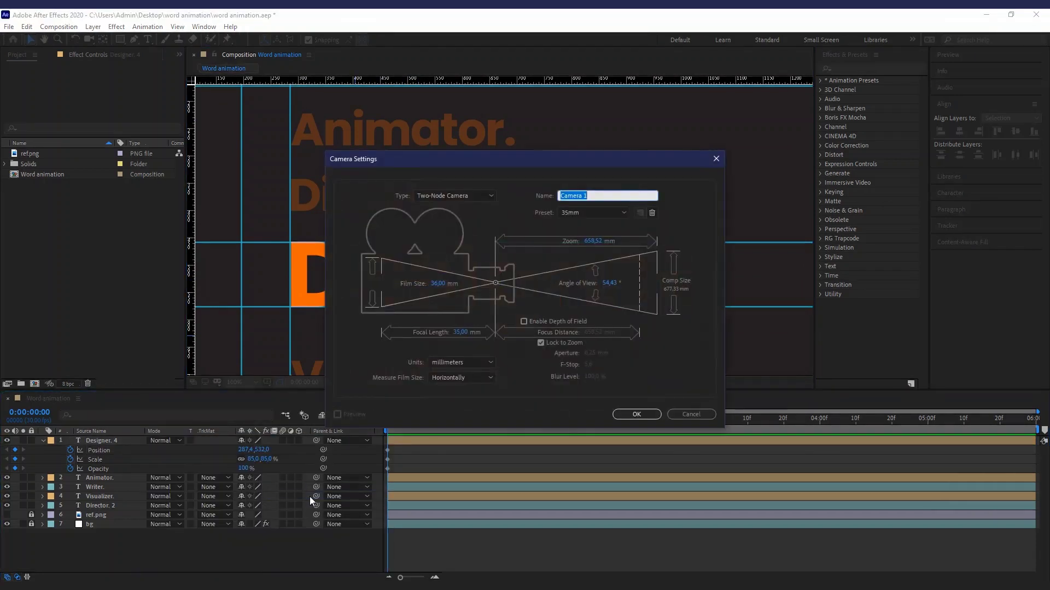
click(634, 414)
click(601, 345)
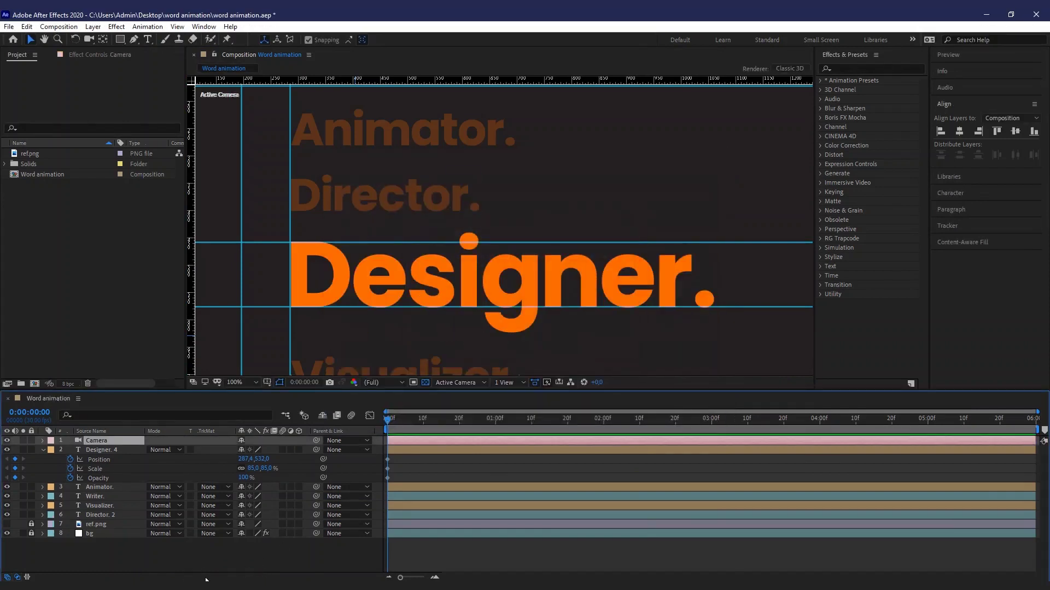
Add a null object named cam parent and collapse the Designer. layer's properties.
right_click(329, 426)
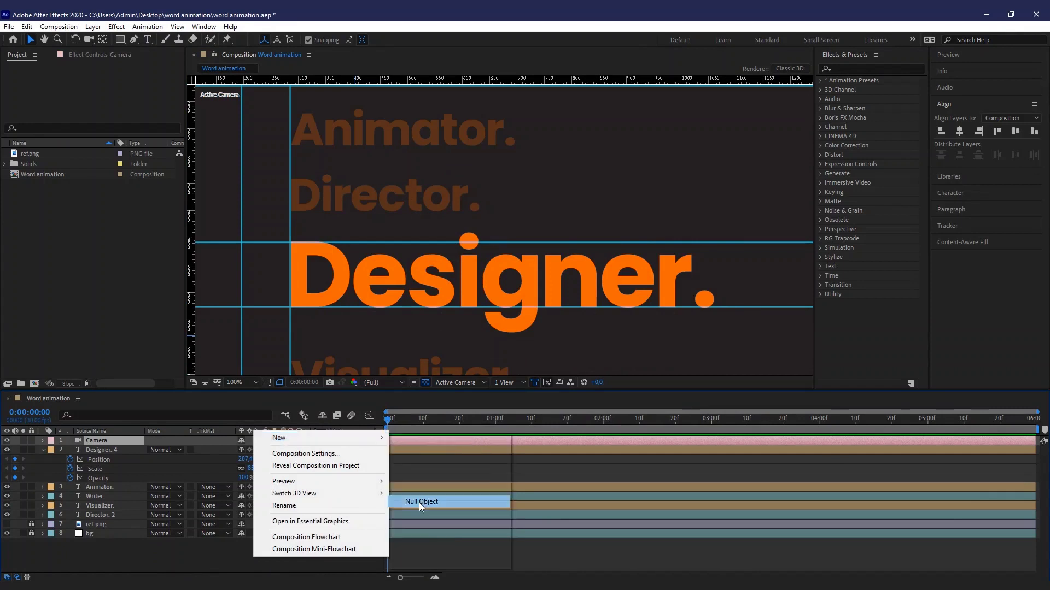
click(419, 502)
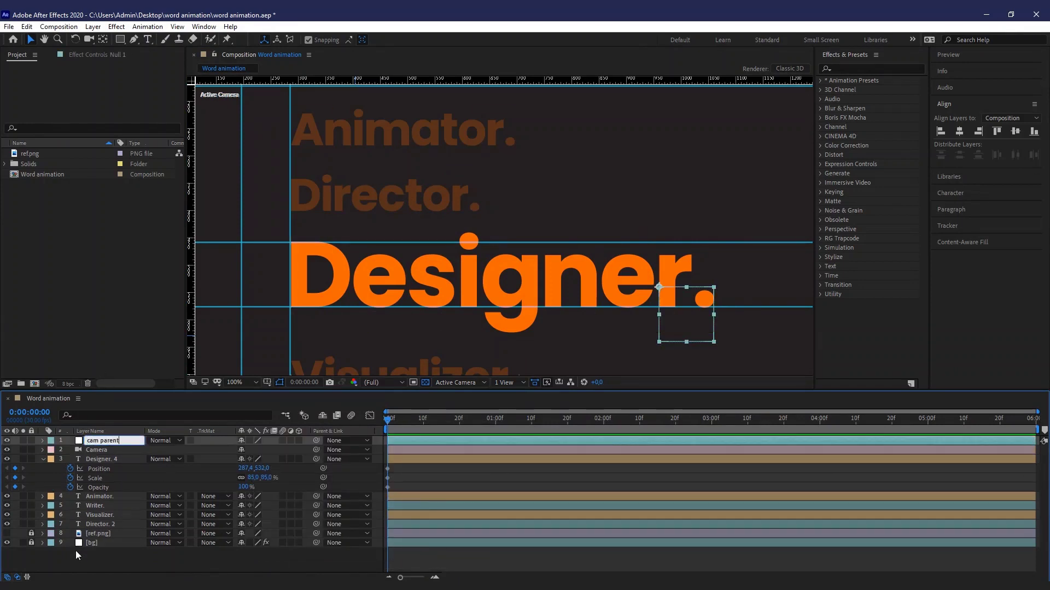
click(76, 552)
click(43, 459)
Set the label color of the Camera and cam parent layers to None.
click(96, 451)
shift+click(94, 441)
click(51, 450)
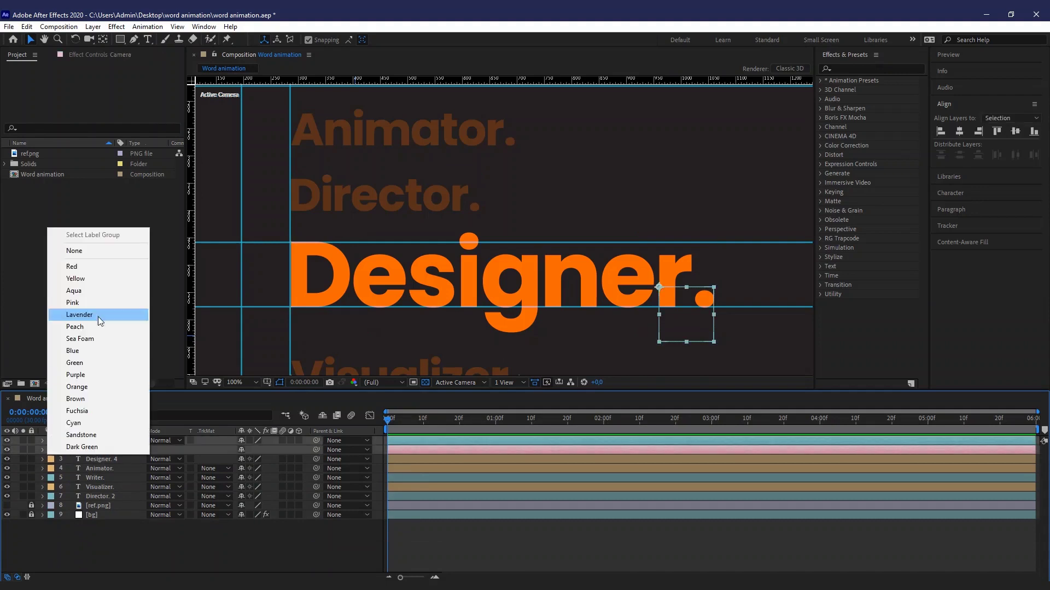
click(94, 252)
click(104, 559)
Parent the Camera to the cam parent null and turn the five word layers into 3D layers.
drag(316, 451, 95, 442)
click(90, 443)
click(107, 450)
click(108, 442)
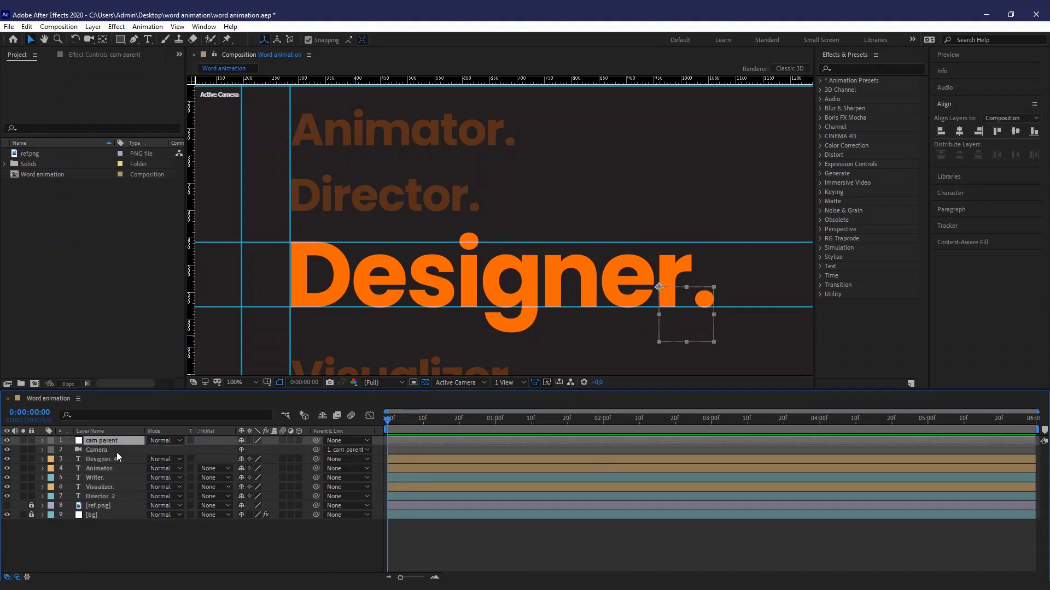
drag(296, 460, 297, 510)
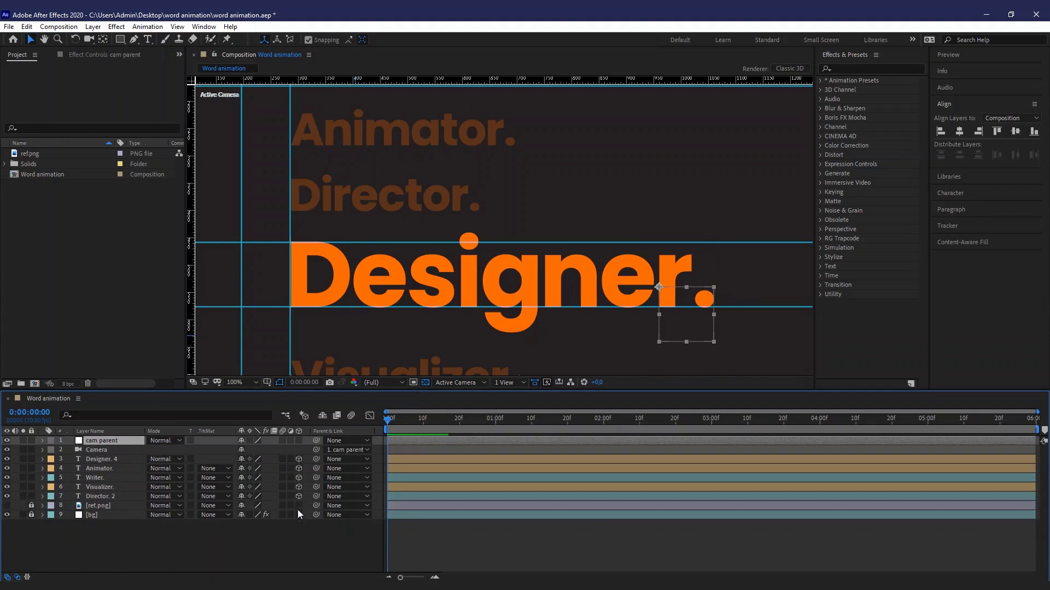
Try changing the Scale of the cam parent null and undo the change.
key(s)
mouse_move(253, 450)
mouse_down()
mouse_move(269, 450)
mouse_move(260, 450)
mouse_up()
key(ctrl+z)
Lock the Camera layer and hide it as a shy layer, and enable the composition's motion blur.
click(97, 460)
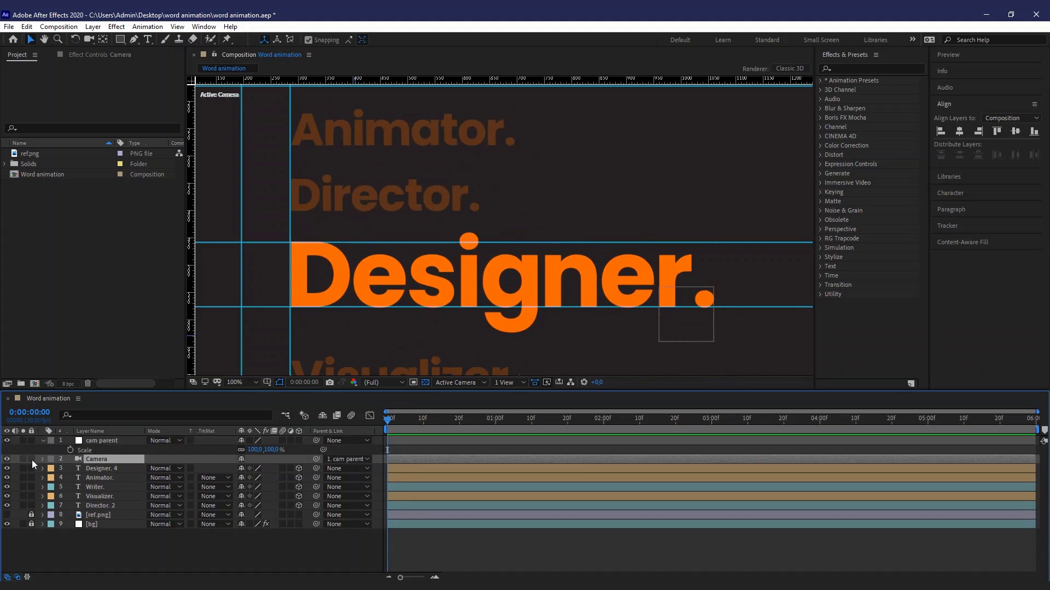
click(31, 460)
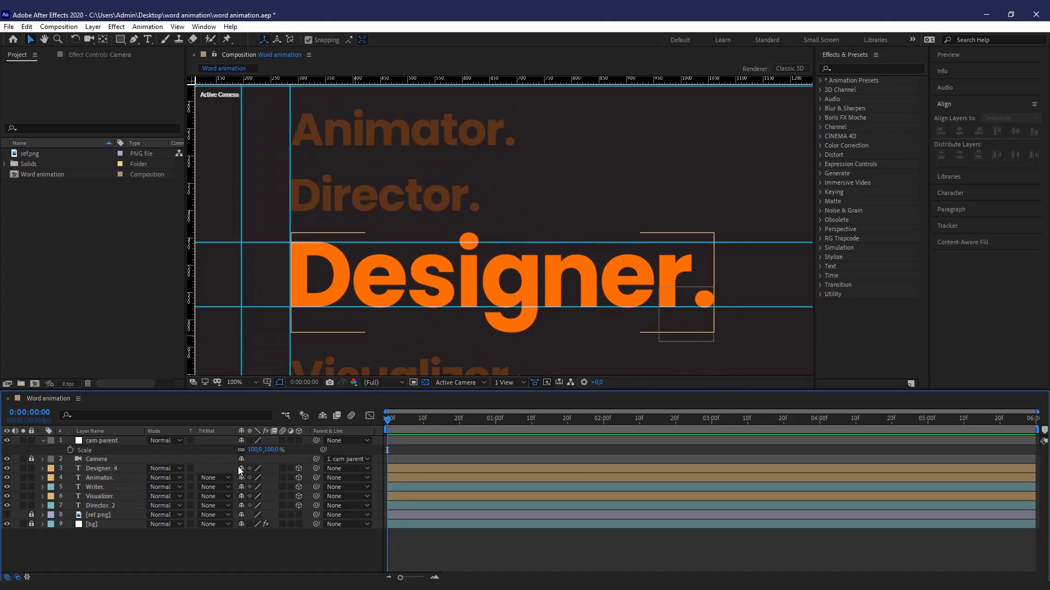
click(321, 416)
click(351, 415)
click(96, 442)
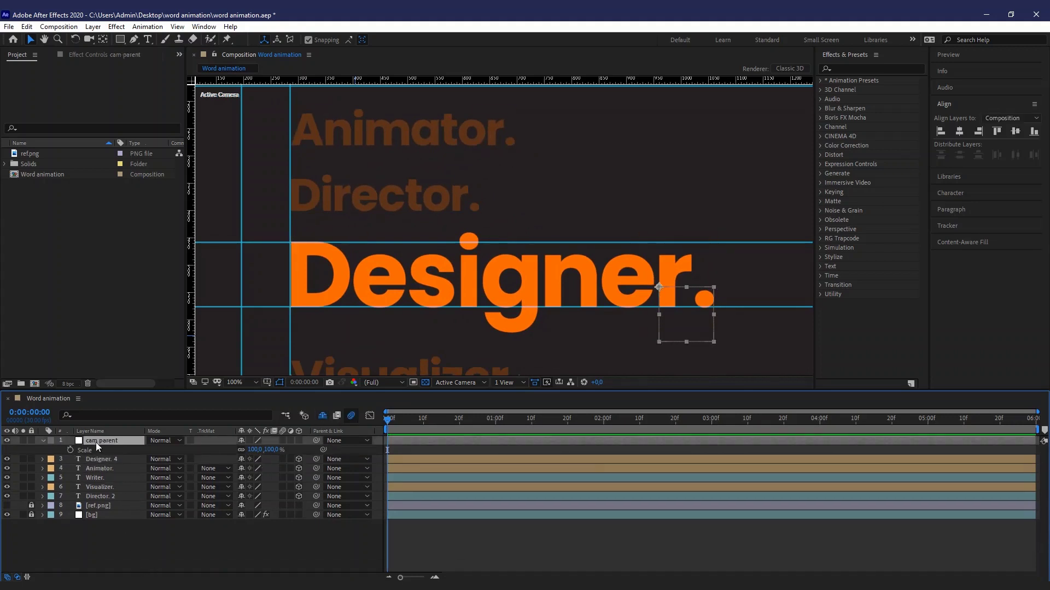
click(43, 441)
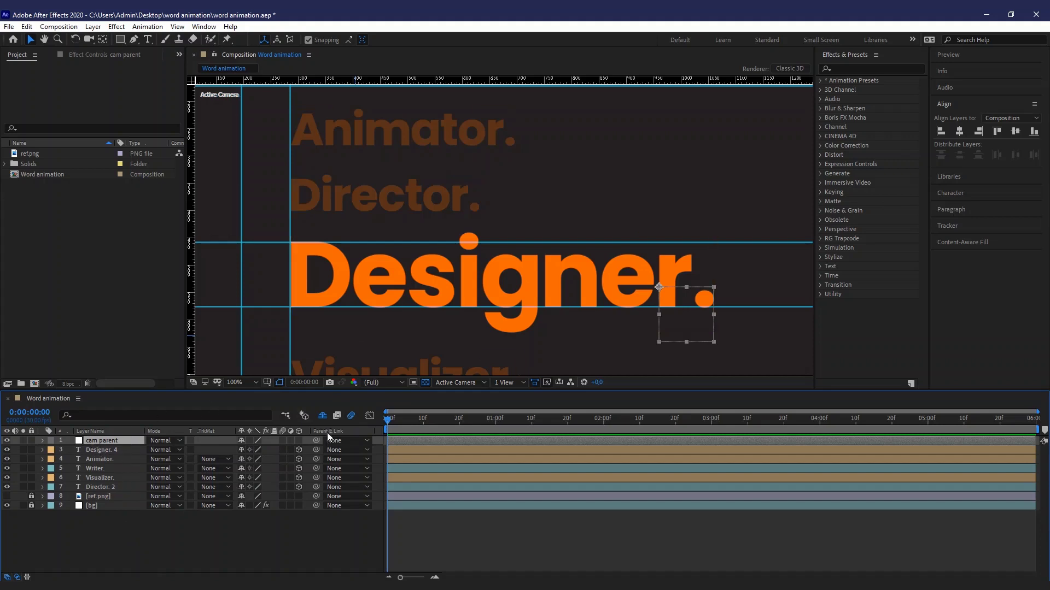
Add composition markers at the first frame and at 0:00:01:20, giving the second one the comment animator.
key(space)
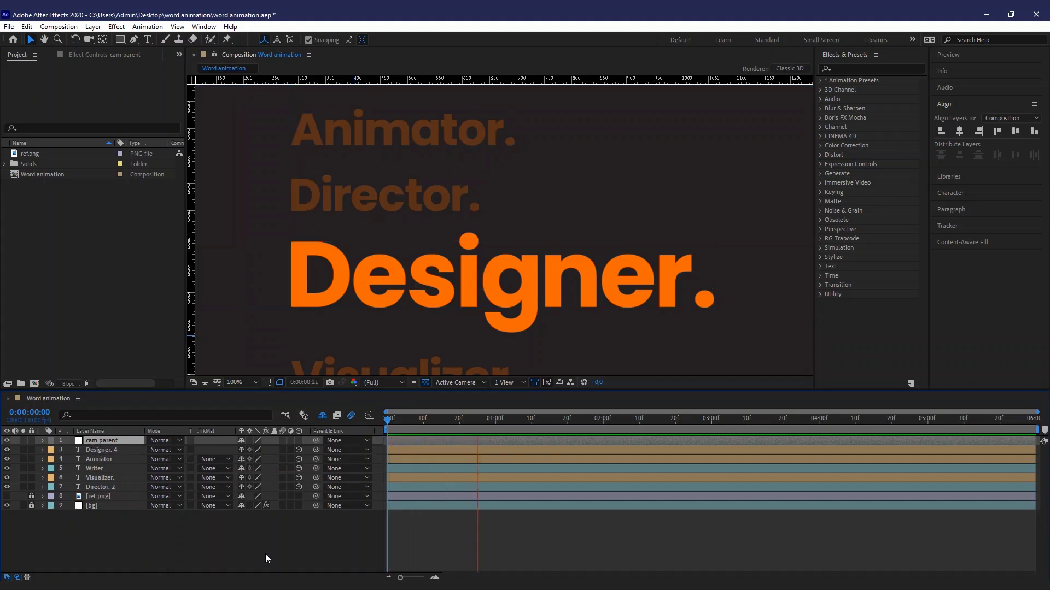
key(space)
click(53, 555)
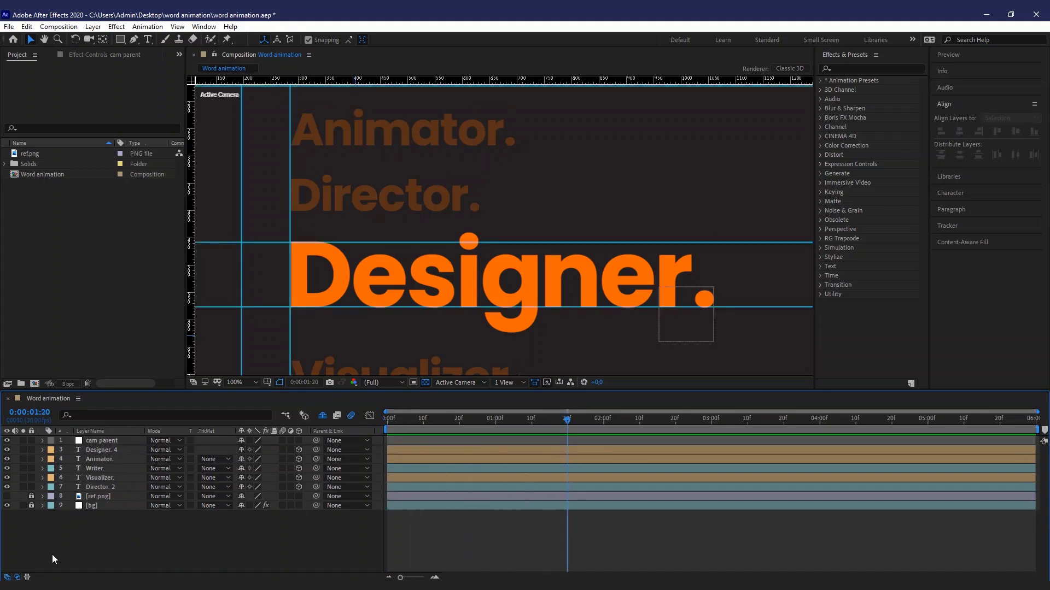
key(KP_Multiply)
key(Home)
double_click(570, 431)
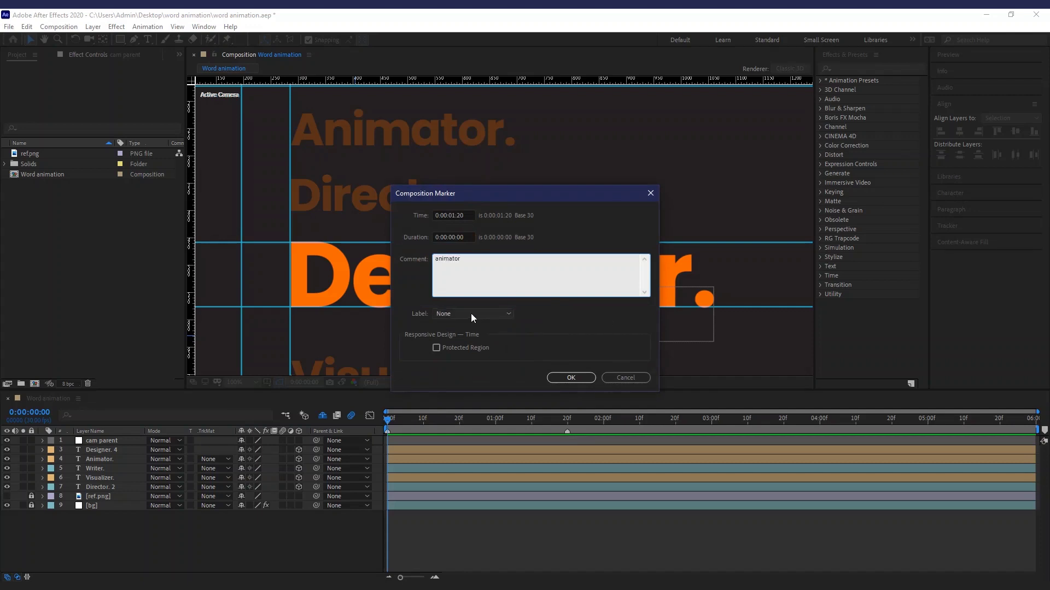
click(551, 379)
Play back the composition to time the next word and add a marker at 0:00:03:13 with the comment visualizer.
key(space)
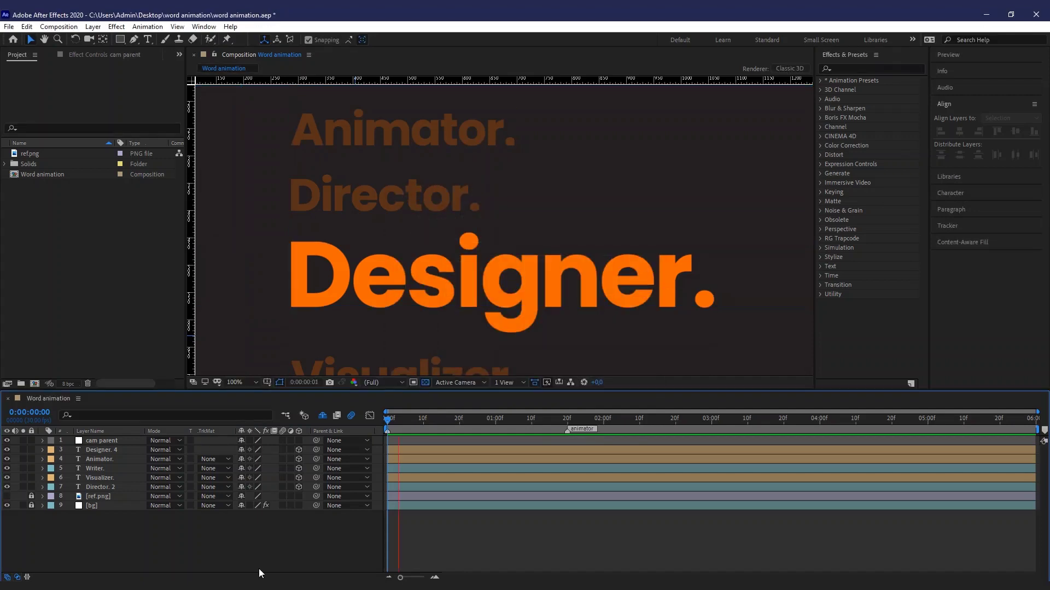
click(569, 422)
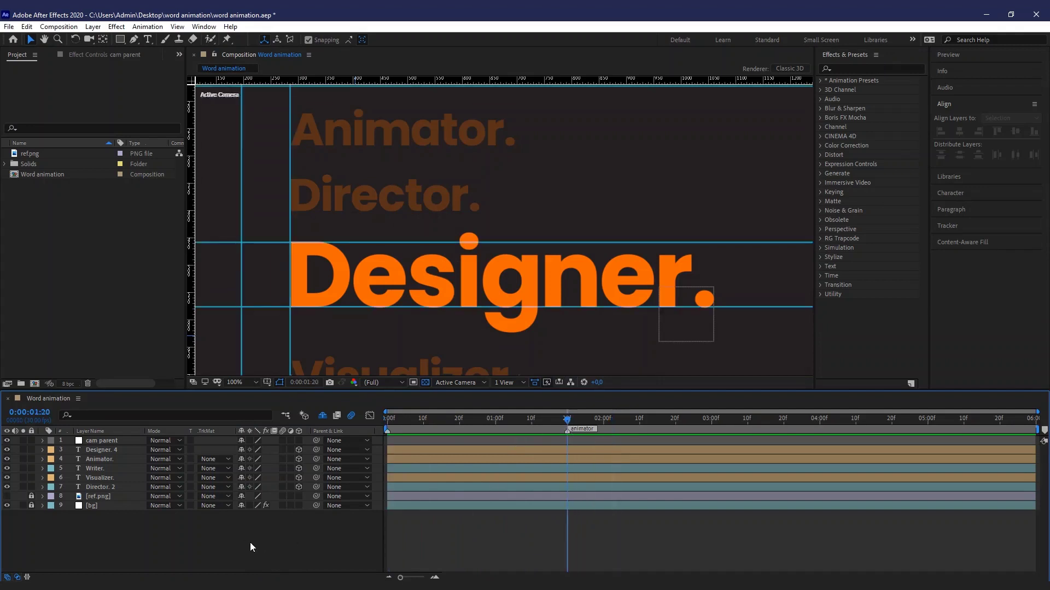
key(space)
key(space)
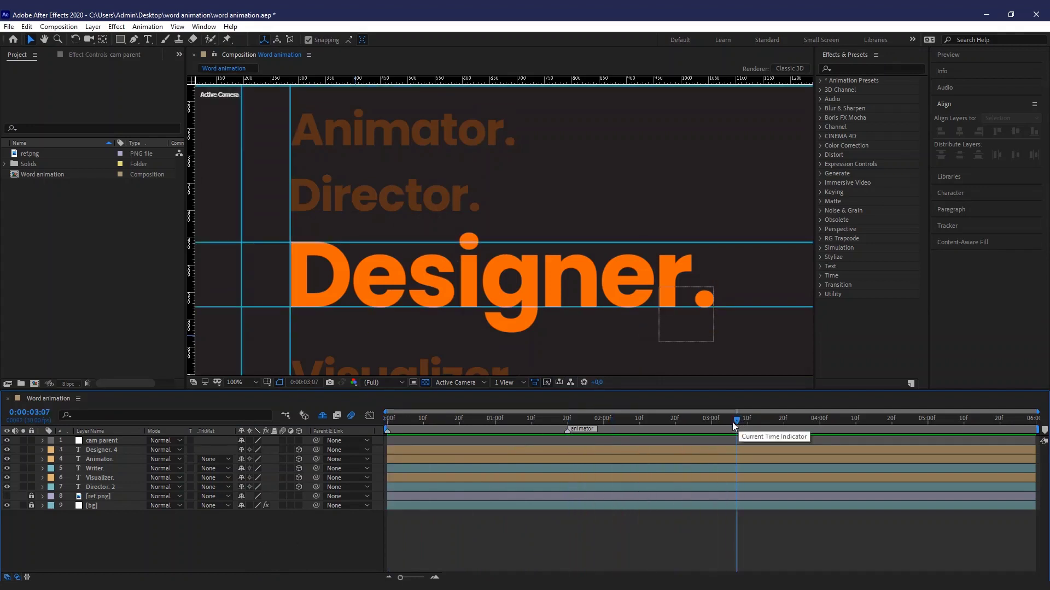
key(Home)
key(space)
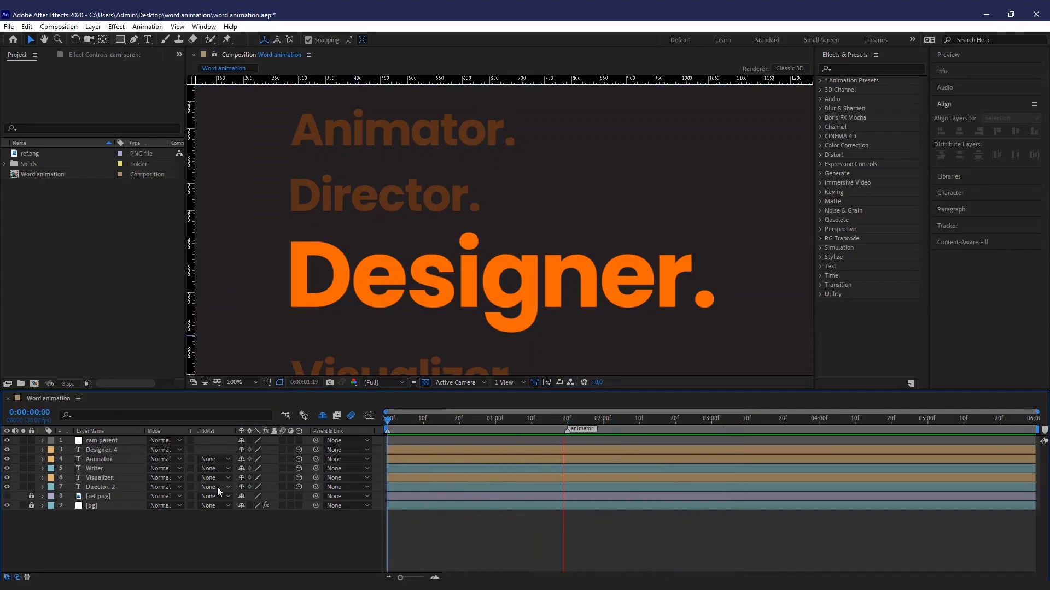
key(space)
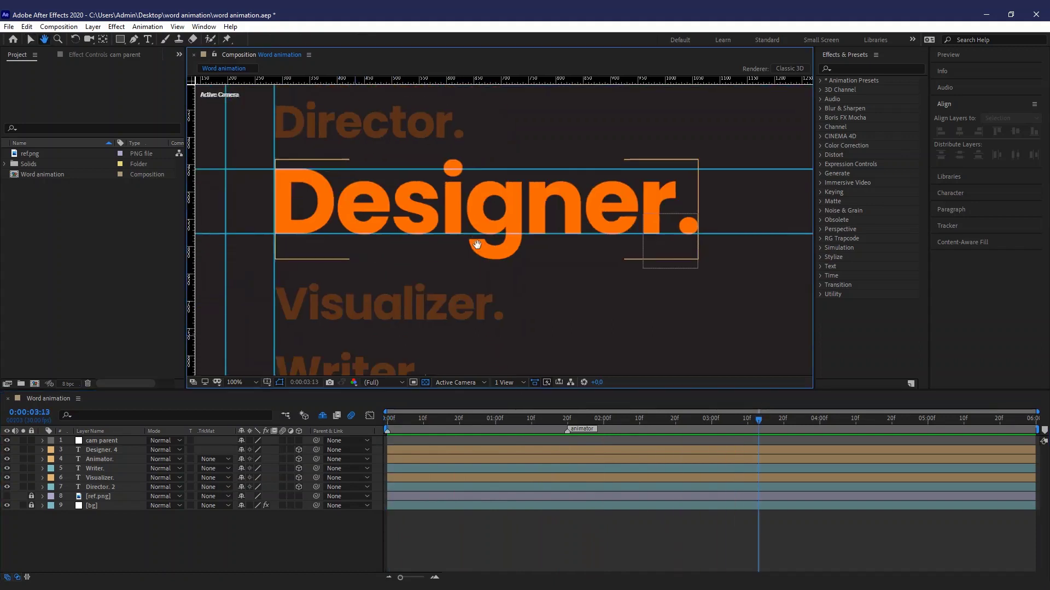
key(KP_Multiply)
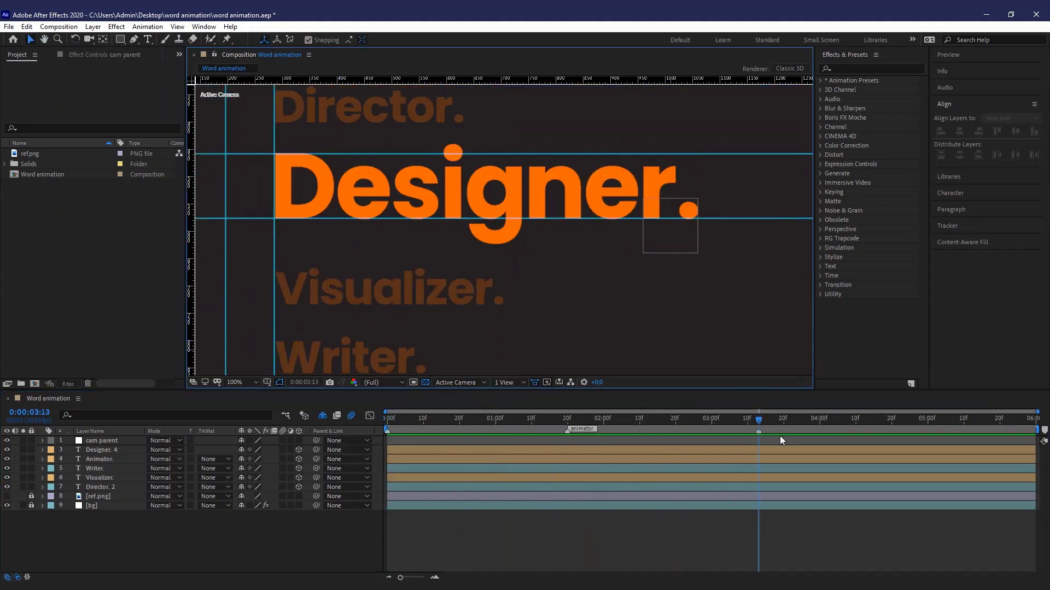
double_click(759, 432)
text(visualizer)
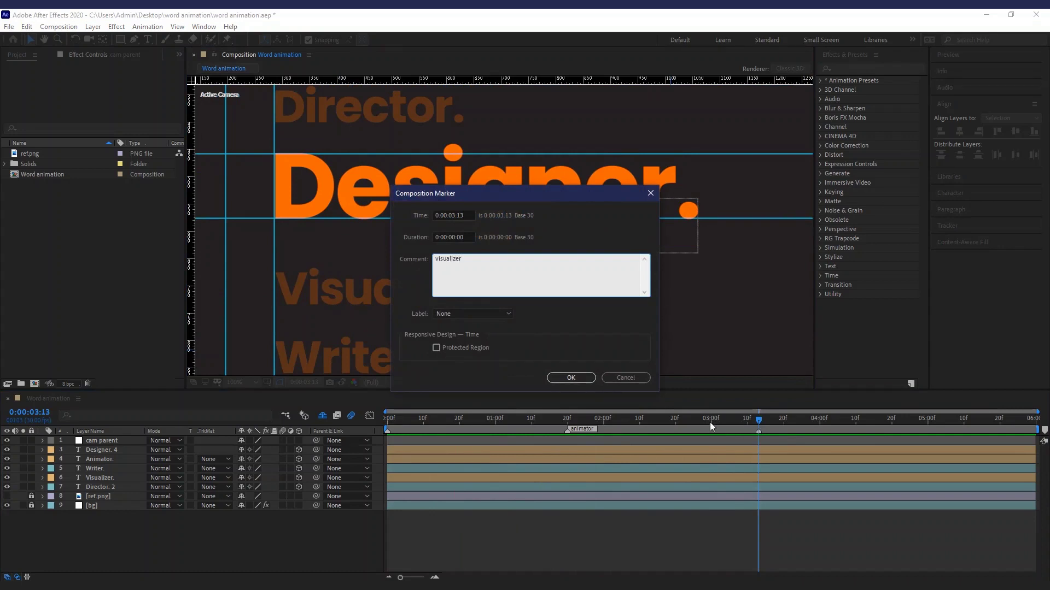
key(Return)
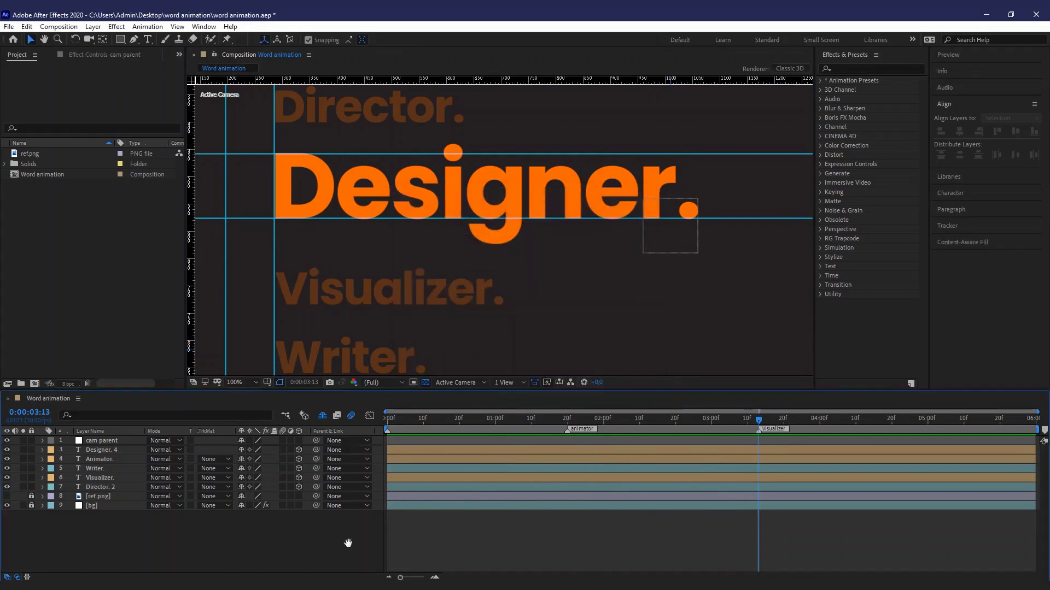
Add a composition marker at 0:00:05:12 with the comment designer.
key(space)
key(space)
double_click(970, 432)
text(designer)
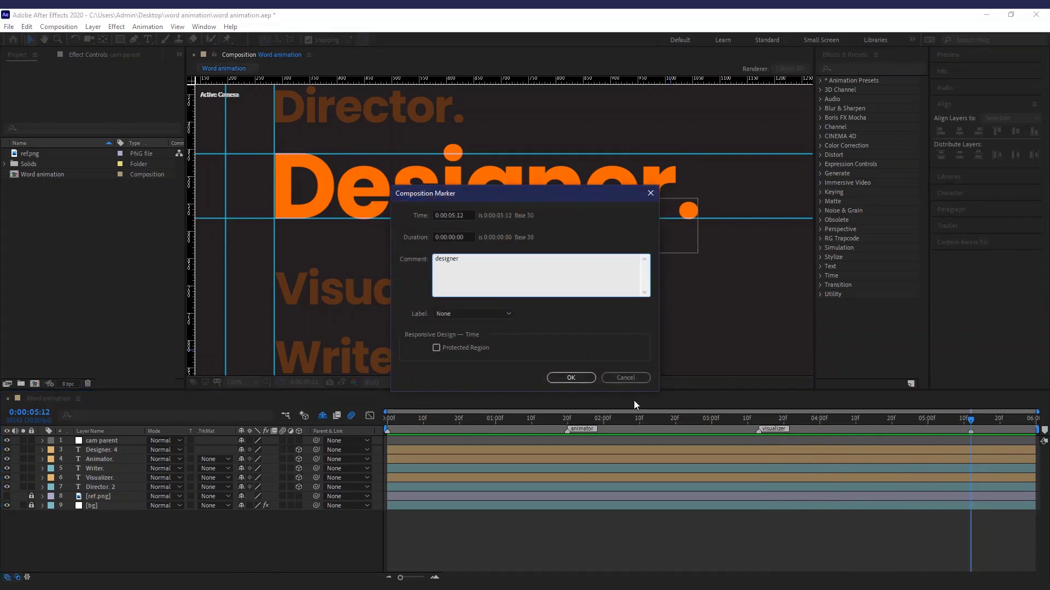
key(Return)
Zoom the composition view out to 50%, preview the animation and delete the composition marker at the first frame.
key(z)
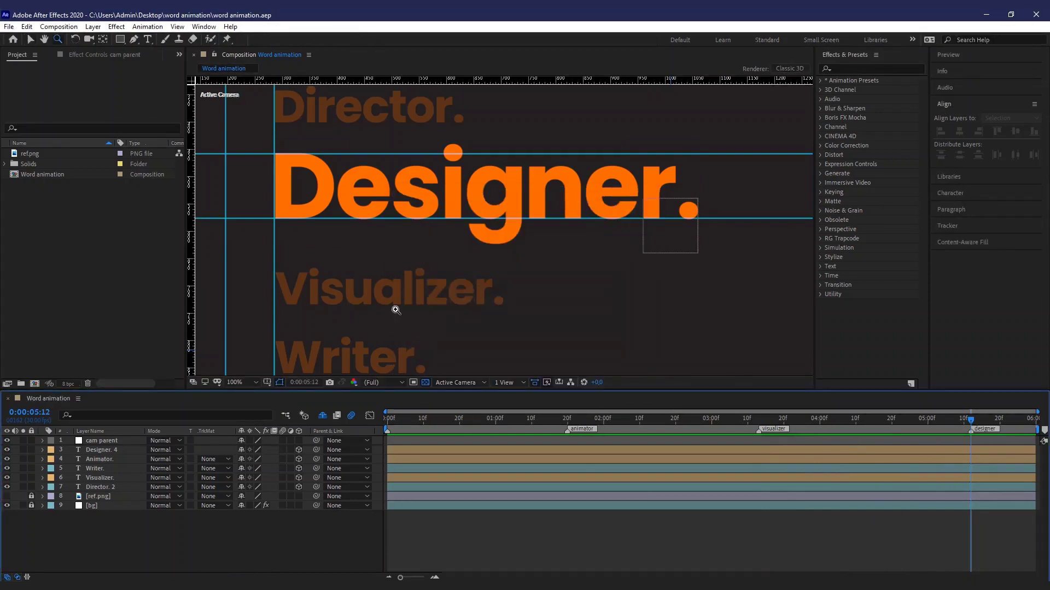
alt+click(395, 309)
drag(394, 281, 381, 258)
key(space)
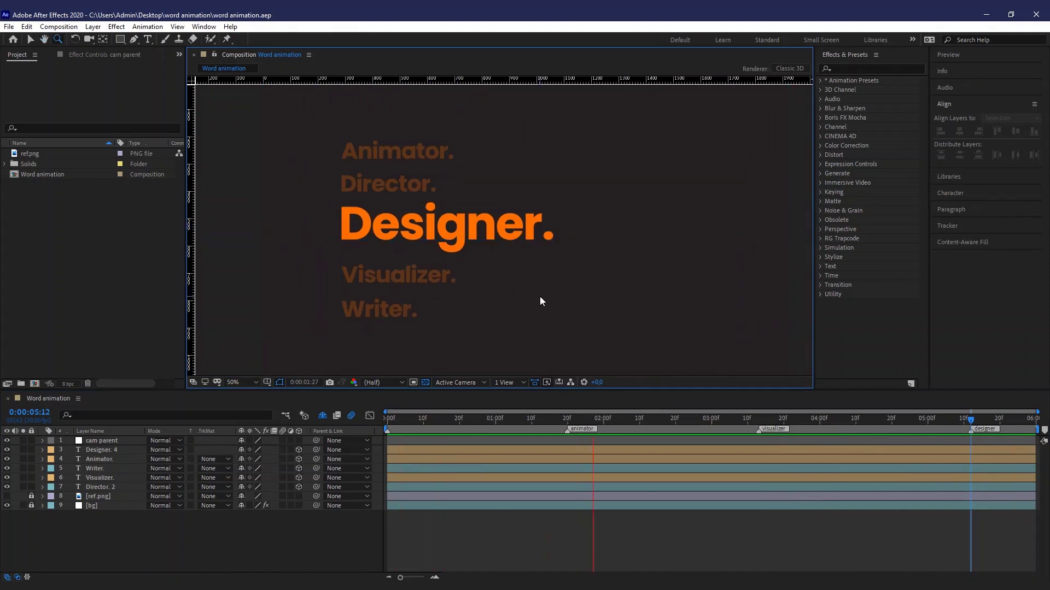
key(space)
right_click(386, 432)
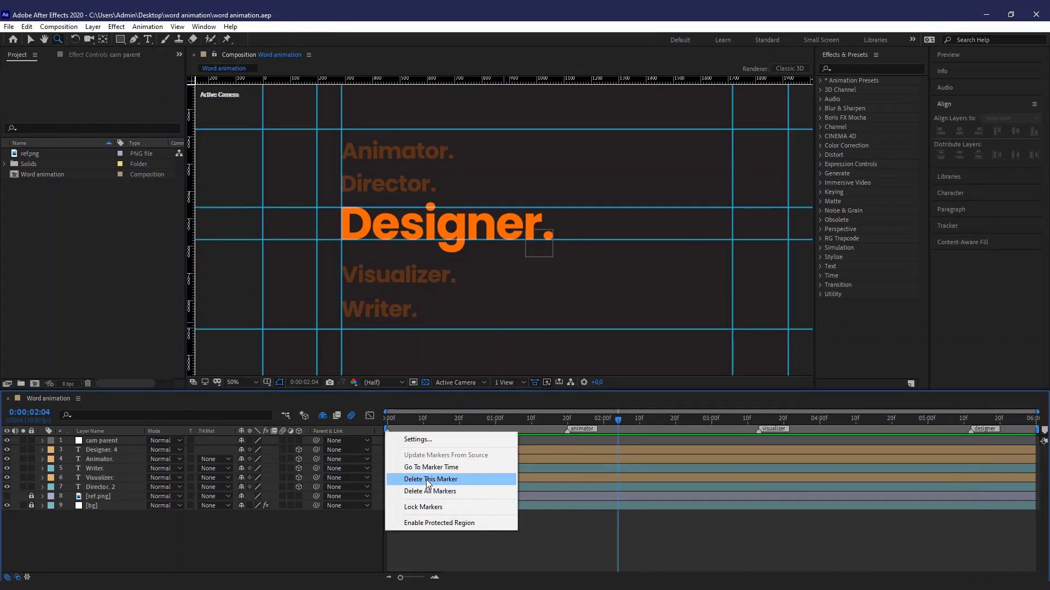
click(426, 481)
key(space)
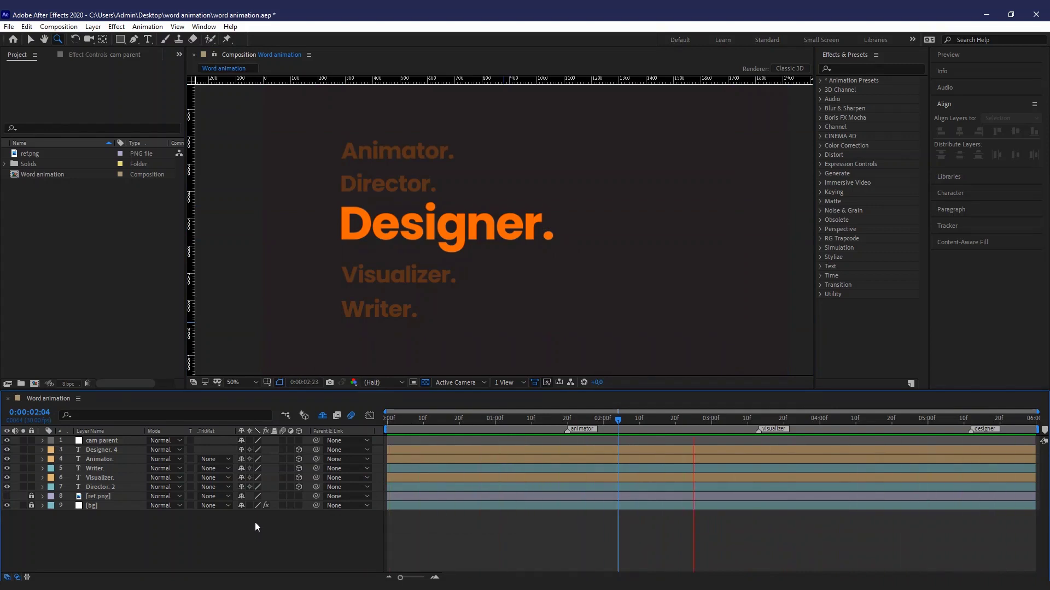
key(space)
Keyframe the cam parent layer's Position at the first frame and set its Y position to 275 at 0:00:01:20.
key(v)
click(112, 441)
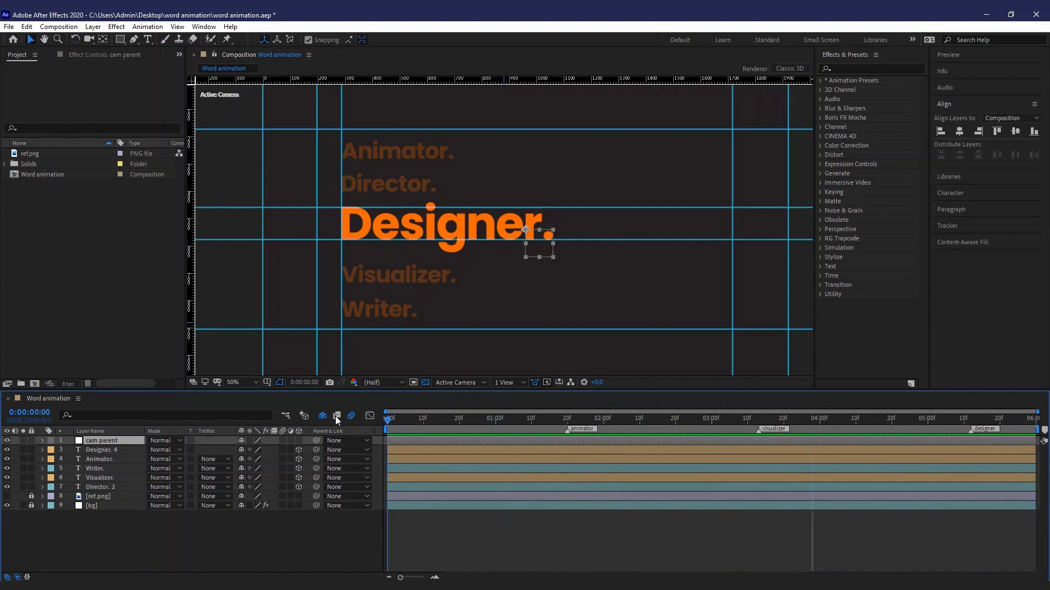
drag(523, 418, 537, 417)
key(p)
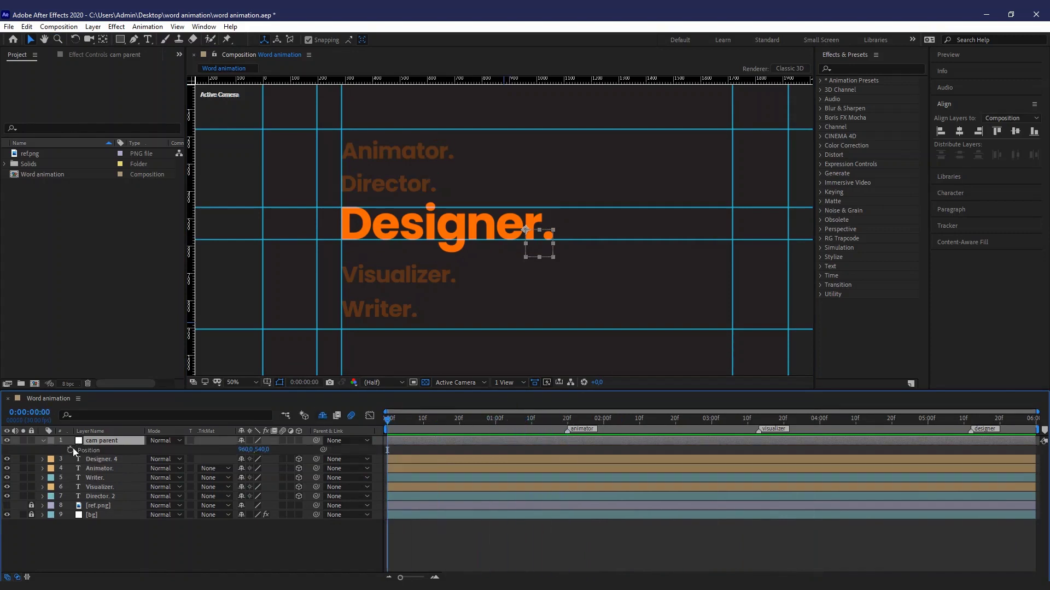
click(70, 450)
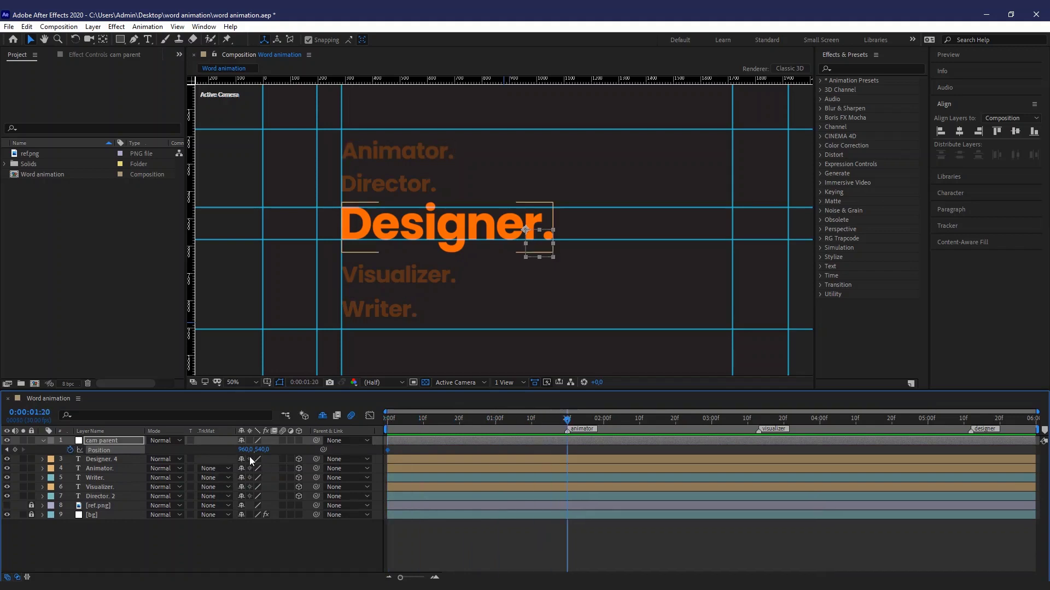
drag(242, 450, 108, 462)
key(ctrl+z)
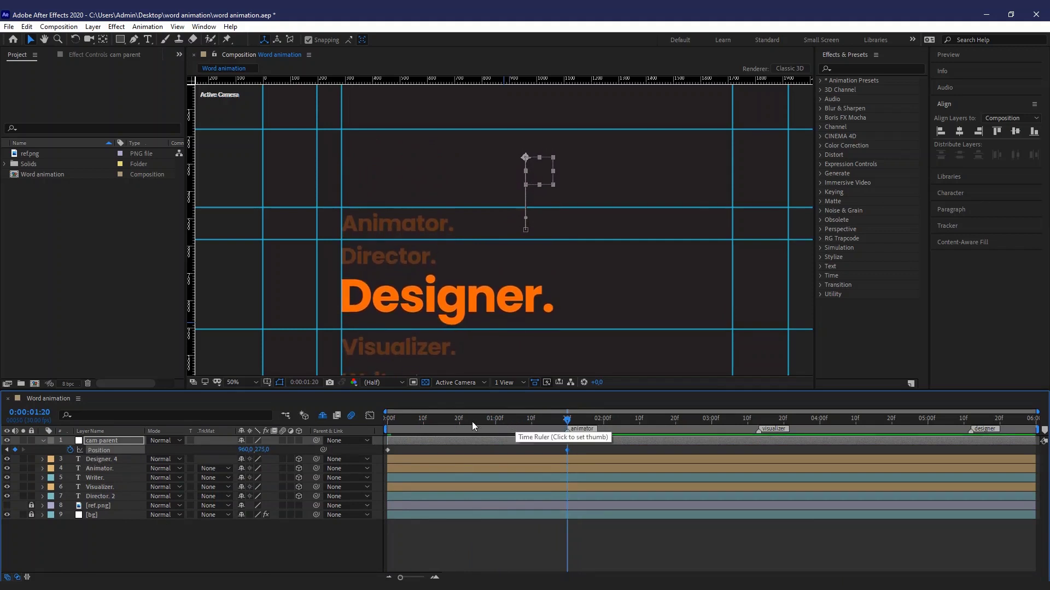
Copy cam parent's starting Position keyframe to 0:00:00:24 to hold the camera, and preview the move.
click(473, 420)
key(ctrl+c)
key(ctrl+v)
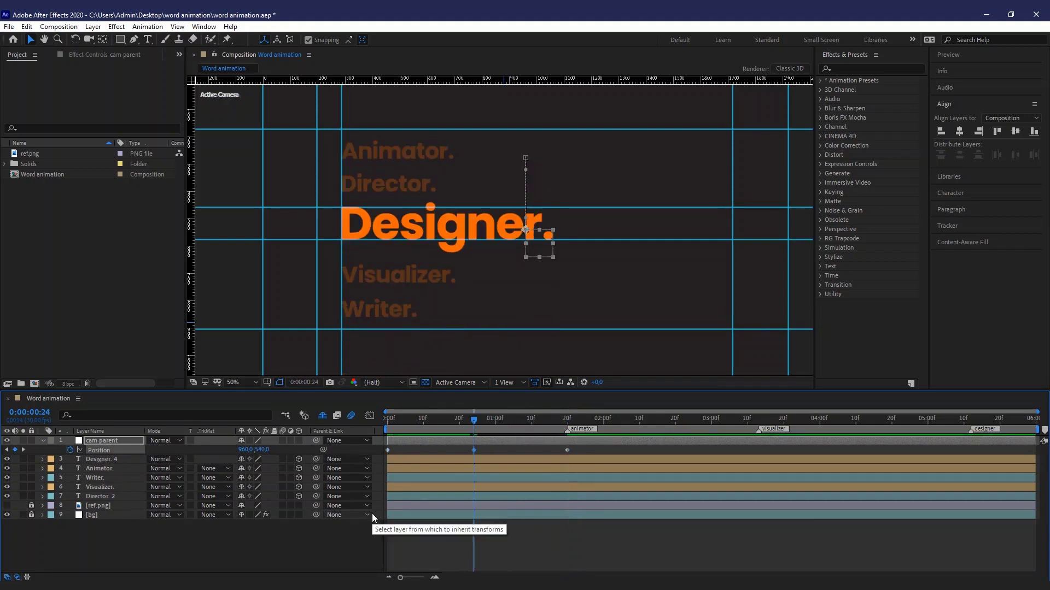
key(Home)
key(space)
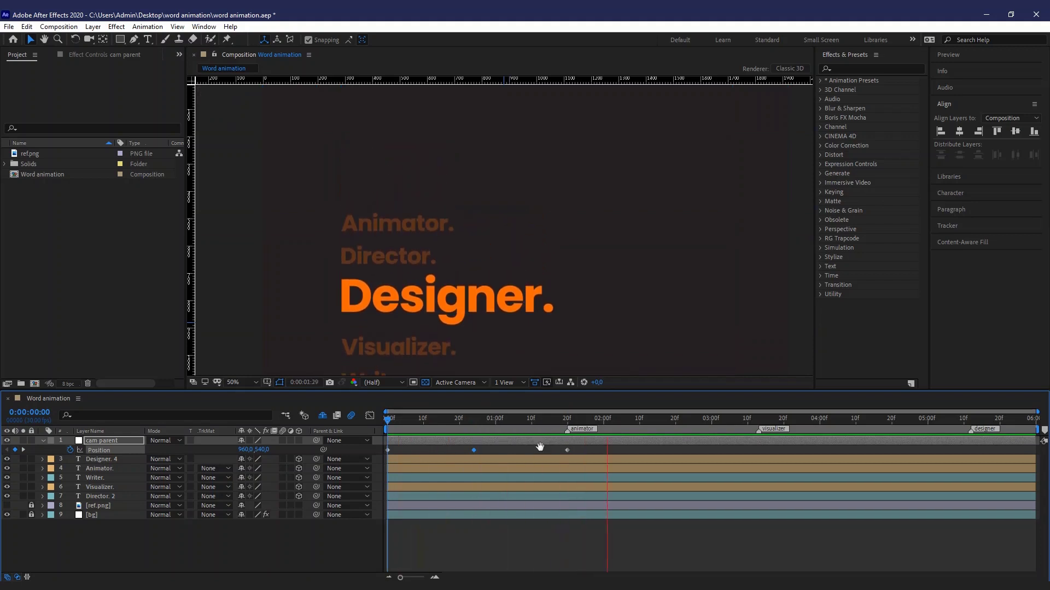
click(565, 418)
Hold cam parent's Position with a keyframe at 0:00:02:16 and set its Y position to 727 at 0:00:03:13.
drag(567, 419, 661, 418)
click(64, 469)
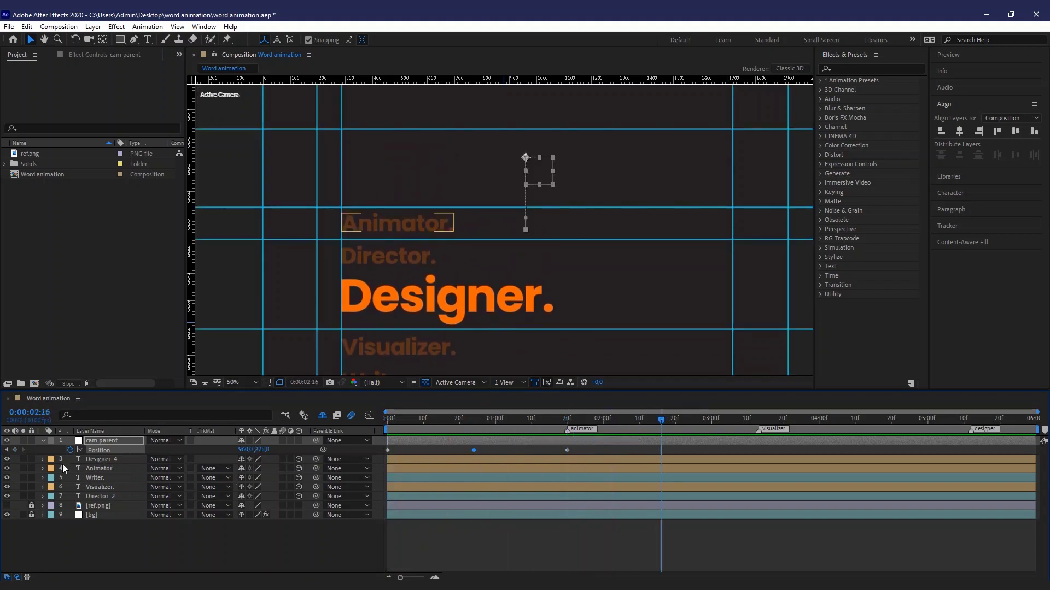
click(759, 419)
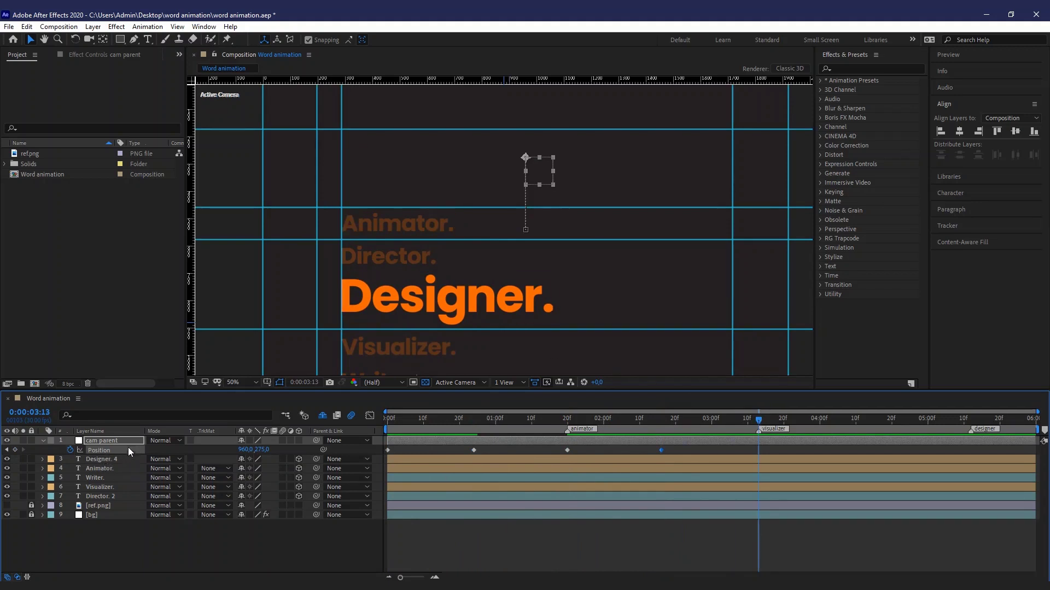
drag(261, 449, 738, 217)
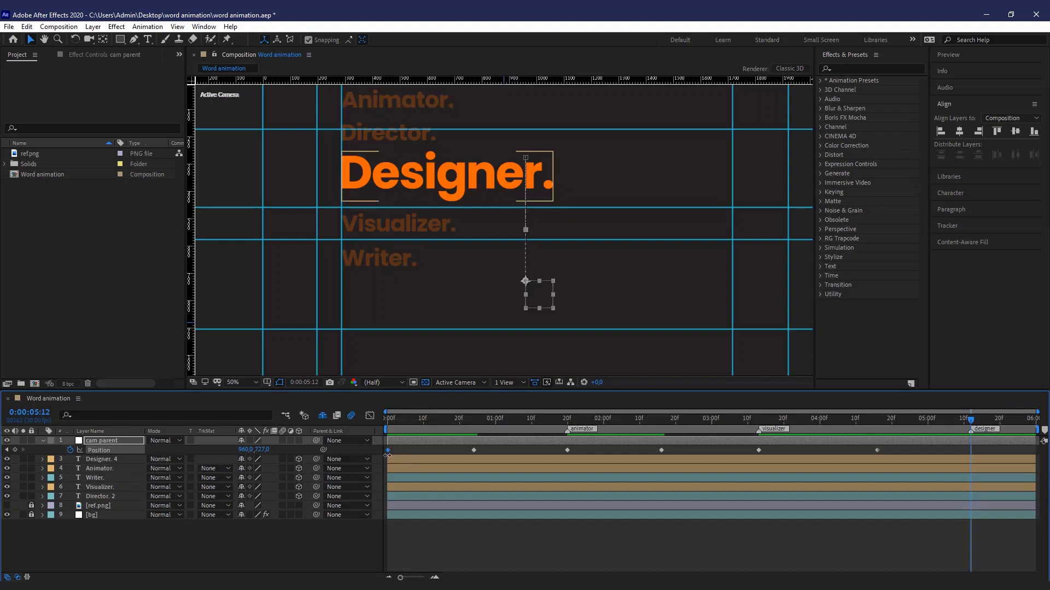
Paste cam parent's starting Position keyframe at 0:00:05:12 and play back the camera move.
key(ctrl+v)
click(280, 553)
key(space)
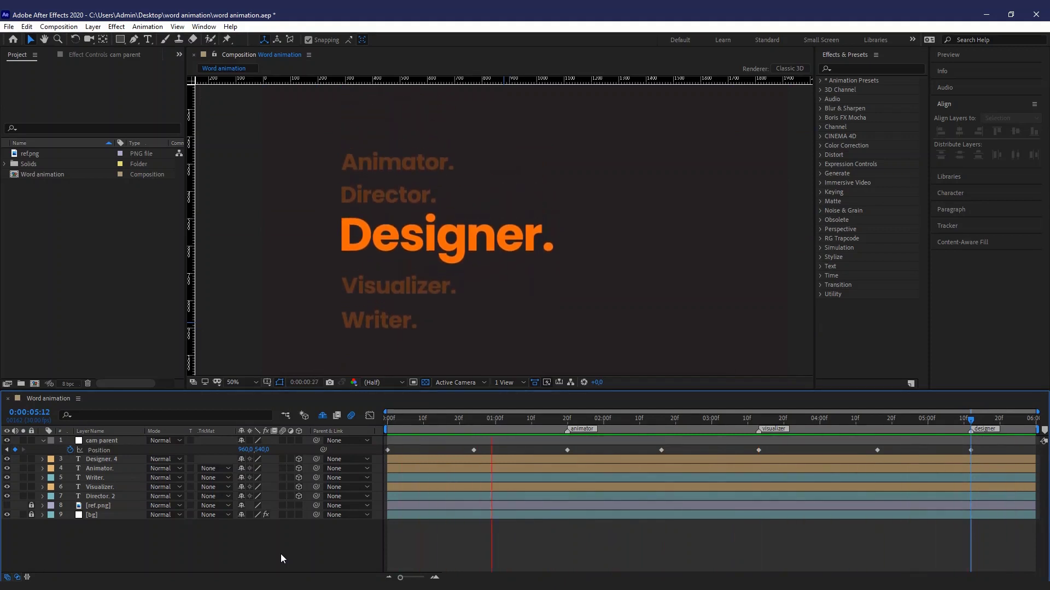
key(space)
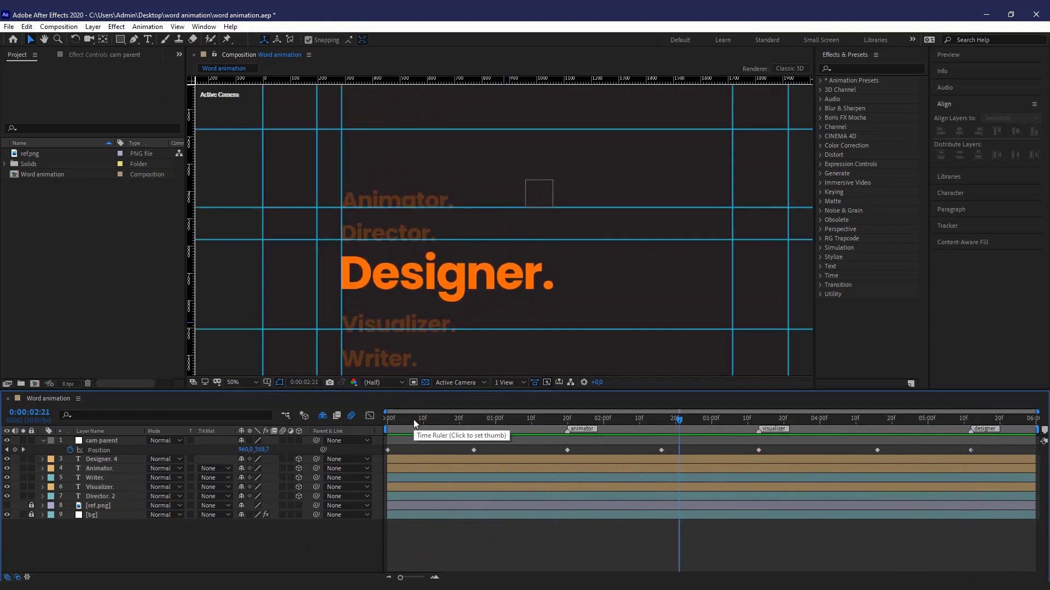
key(Home)
Collapse and lock the cam parent layer.
click(42, 440)
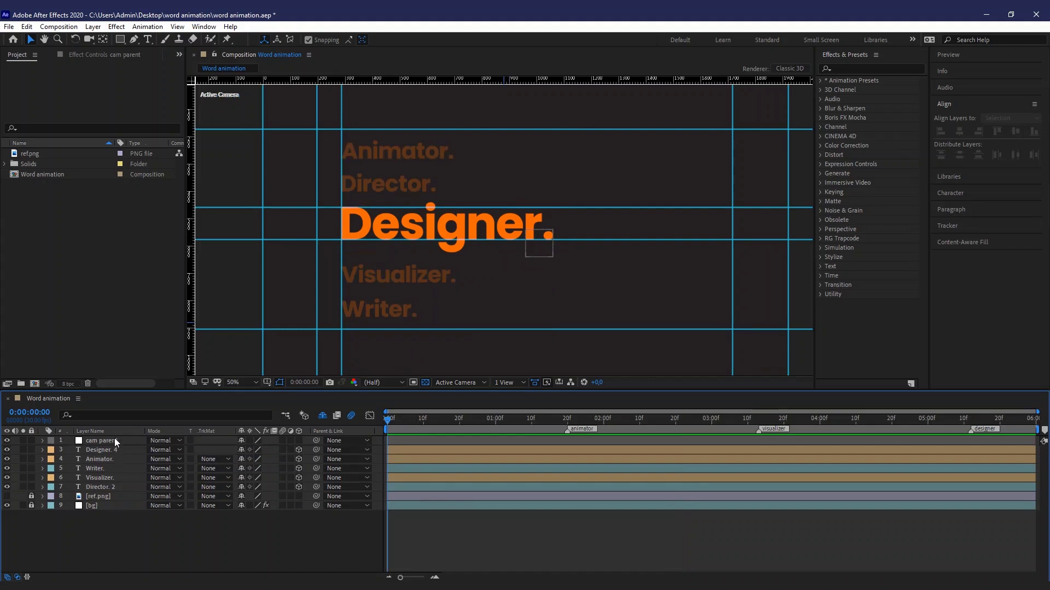
click(114, 441)
click(31, 441)
click(102, 450)
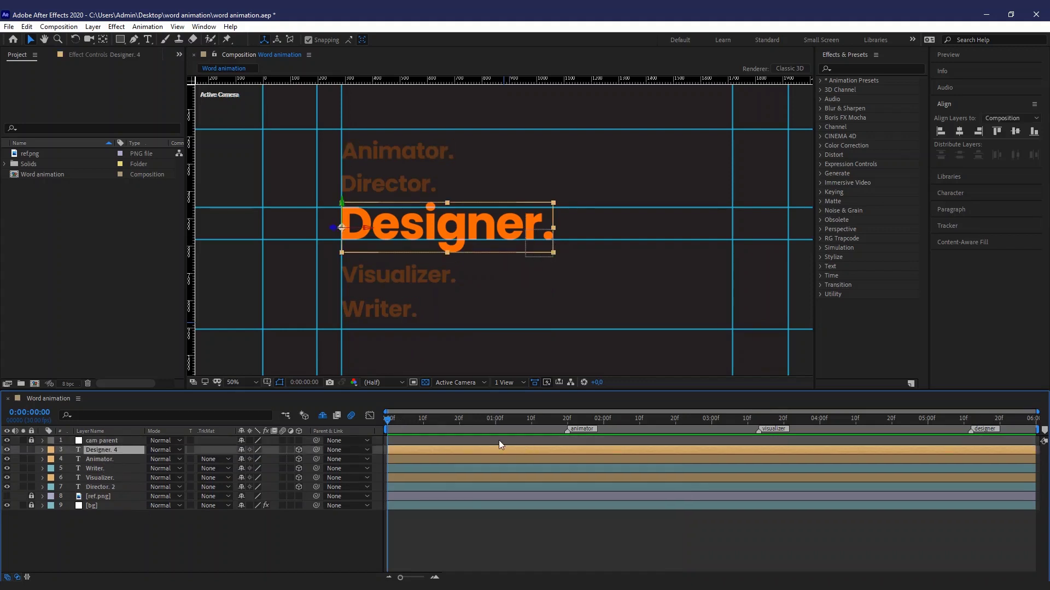
click(234, 547)
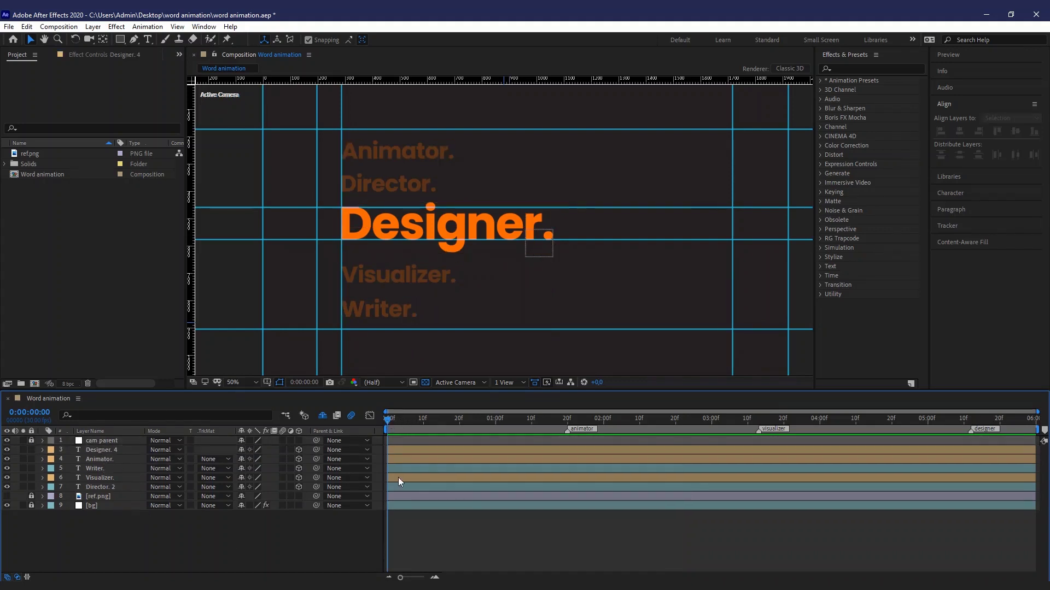
Add 85% Scale keyframes to the Designer. layer at the first frame and at 0:00:01:20, using Director.'s Scale for reference.
click(453, 240)
key(s)
click(70, 459)
drag(387, 421, 567, 420)
scroll(393, 322, up, 1)
click(385, 189)
key(s)
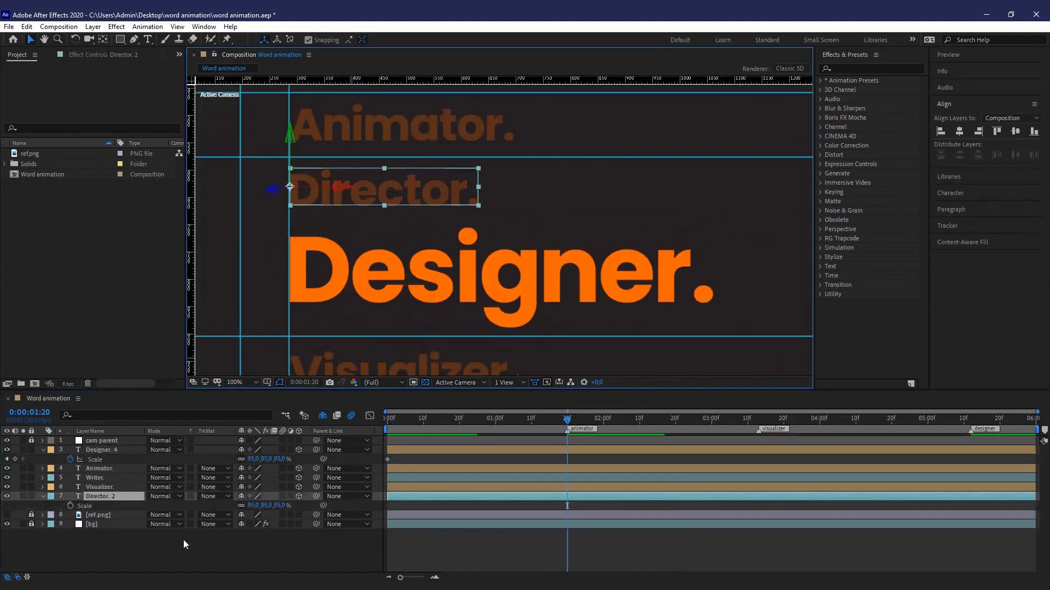
click(86, 506)
click(108, 458)
key(ctrl+v)
Add a vertical guide at the end of the word Animator. and scale Designer. down to 45% at 0:00:01:20.
click(198, 274)
drag(191, 274, 514, 235)
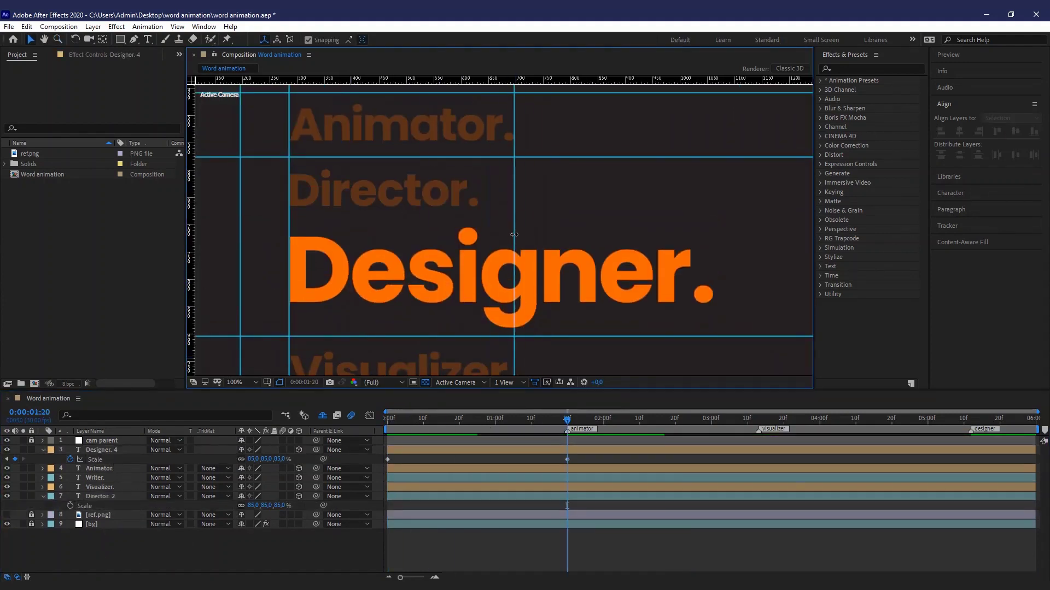
click(547, 268)
drag(249, 460, 228, 460)
click(195, 548)
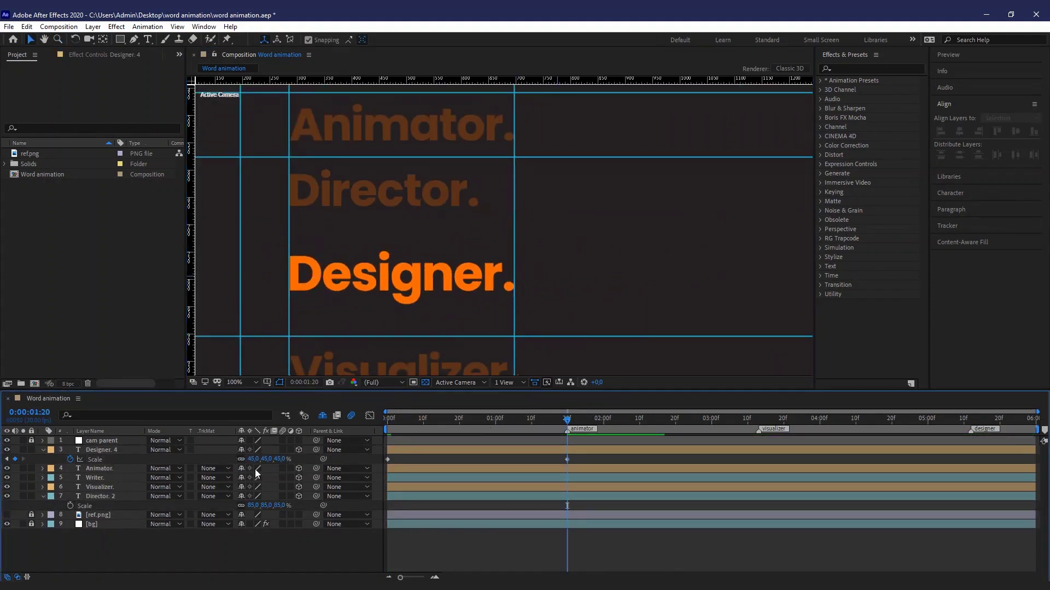
click(382, 273)
Unlock cam parent, reveal its keyframes and copy Designer.'s first Scale keyframe to 0:00:00:24 to match the camera hold.
key(z)
mouse_move(567, 420)
mouse_down()
mouse_move(335, 422)
mouse_move(566, 427)
mouse_up()
click(31, 440)
click(100, 441)
key(u)
click(388, 469)
key(ctrl+c)
key(ctrl+v)
Add Scale keyframes of 85% to the Animator. layer at 0:00:00:24 and 0:00:01:20.
click(110, 460)
click(95, 469)
key(v)
drag(382, 219, 383, 274)
click(104, 478)
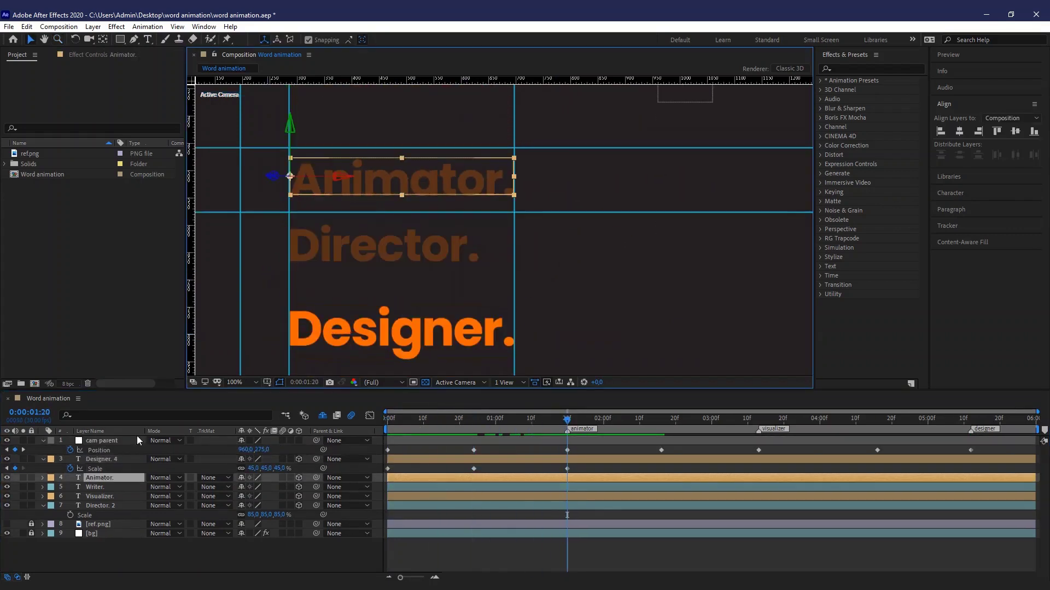
key(s)
drag(567, 420, 474, 427)
key(alt+shift+s)
key(k)
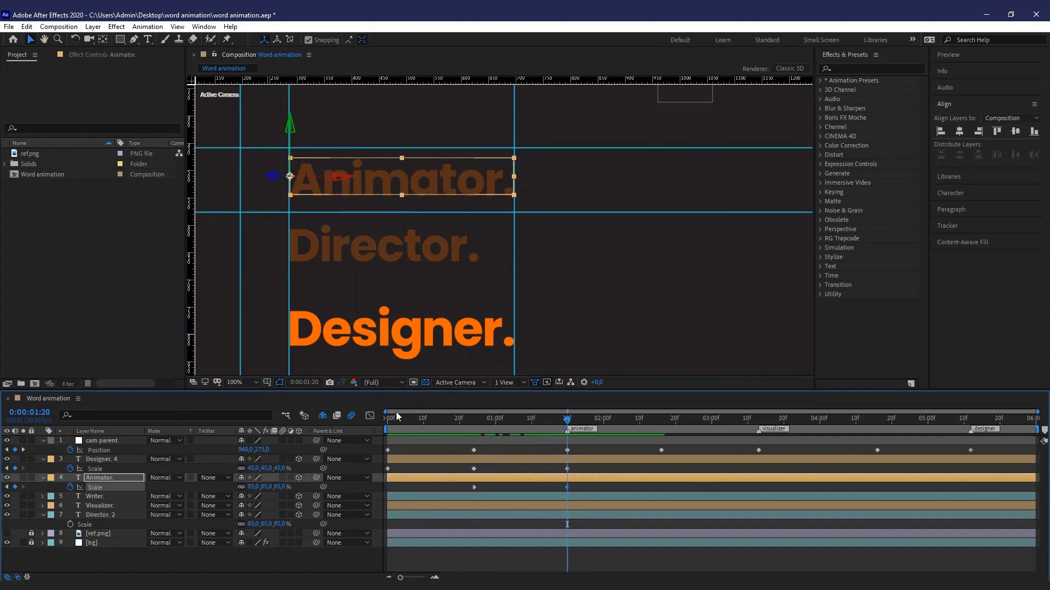
Add a vertical guide at the end of the full-size Designer. and scale Animator. up to 161% at 0:00:01:20.
click(388, 469)
drag(411, 426, 110, 483)
drag(464, 218, 437, 254)
drag(191, 248, 686, 248)
drag(547, 426, 567, 430)
drag(465, 246, 471, 248)
click(104, 478)
drag(253, 487, 294, 486)
click(467, 423)
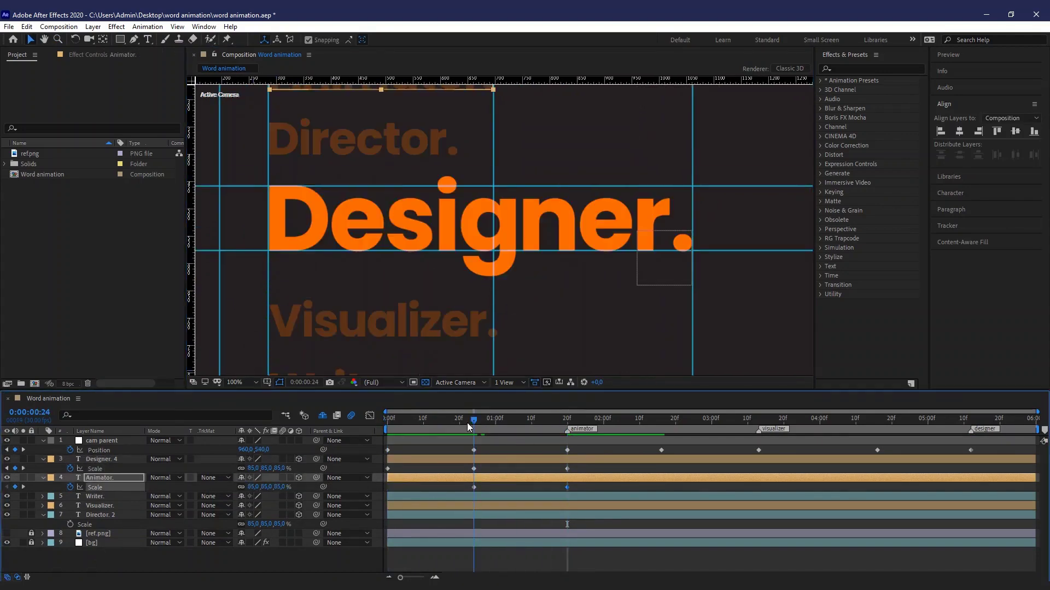
Copy Animator.'s Scale keyframes to hold 161% at 0:00:02:16 and return to 85% at 0:00:03:13.
drag(467, 427, 759, 425)
key(ctrl+c)
key(ctrl+v)
click(474, 487)
key(ctrl+c)
key(ctrl+v)
drag(574, 252, 603, 250)
Paste Animator.'s Scale keyframes onto the Visualizer. layer from 0:00:03:13 and set the scale there to 161%.
click(101, 506)
key(s)
drag(678, 423, 759, 425)
click(102, 479)
click(99, 488)
key(ctrl+c)
click(102, 516)
key(ctrl+v)
drag(252, 515, 274, 515)
mouse_move(758, 425)
mouse_down()
mouse_move(663, 427)
mouse_move(758, 428)
mouse_up()
key(Return)
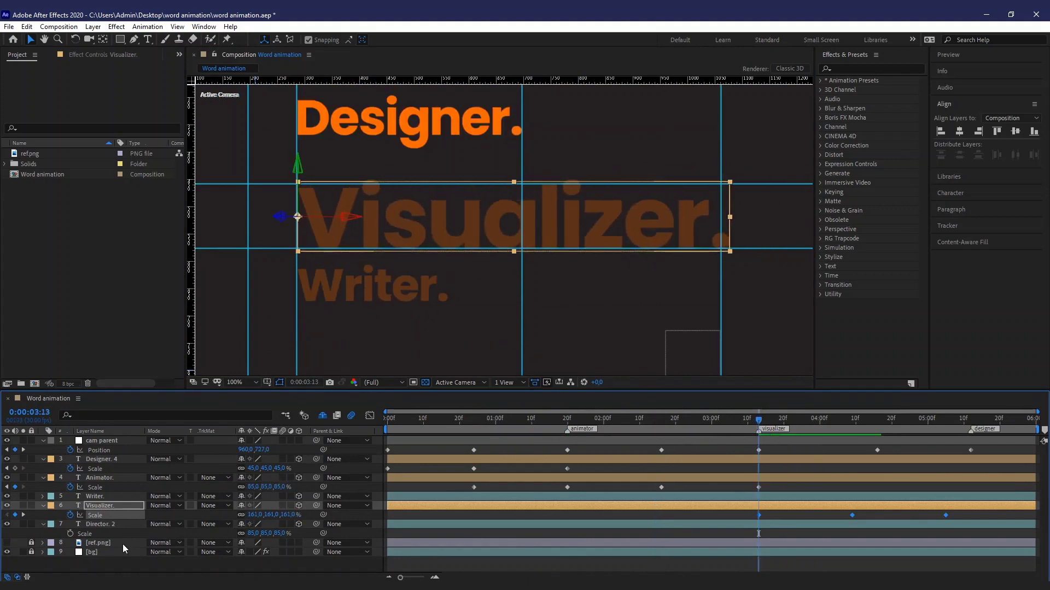
Reduce the Visualizer. layer's Scale to 158% at 0:00:03:13 to fit the guide.
click(102, 506)
drag(254, 515, 252, 515)
click(262, 565)
mouse_move(758, 422)
mouse_down()
mouse_move(660, 423)
mouse_move(759, 425)
mouse_up()
drag(759, 425, 661, 429)
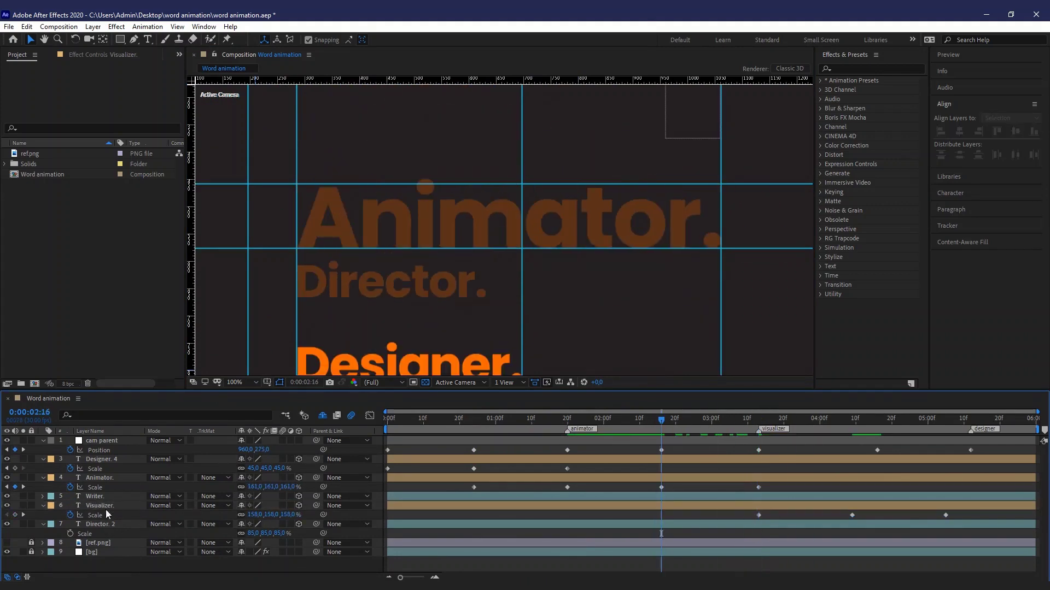
Set the Visualizer. layer's Scale to 85% at 0:00:02:16.
click(103, 507)
scroll(390, 159, down, 1)
click(253, 515)
text(85)
key(Return)
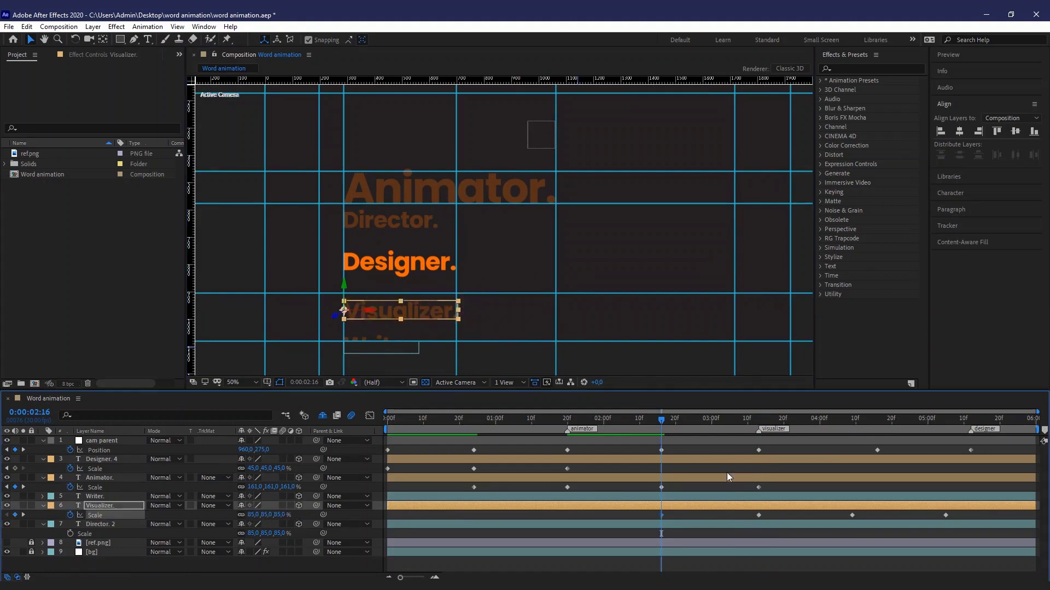
Copy Visualizer.'s Scale keyframe from 0:00:03:13 and paste it over the next keyframe after the visualizer marker.
drag(662, 425, 853, 426)
drag(793, 513, 750, 522)
key(ctrl+c)
key(ctrl+v)
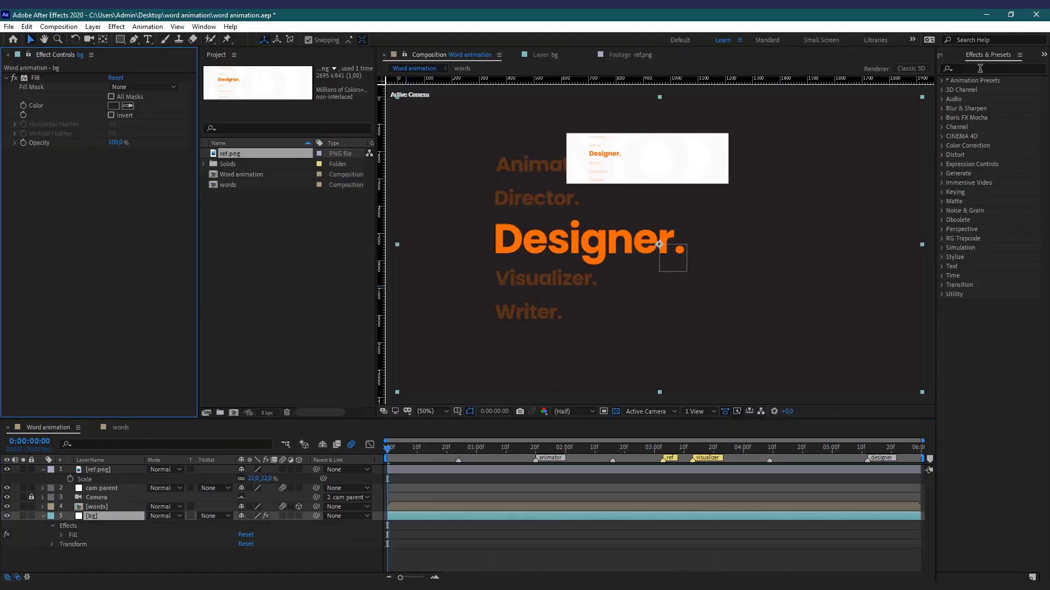
Apply a second Fill effect to the bg layer and sample its color from the reference image's white background.
click(980, 69)
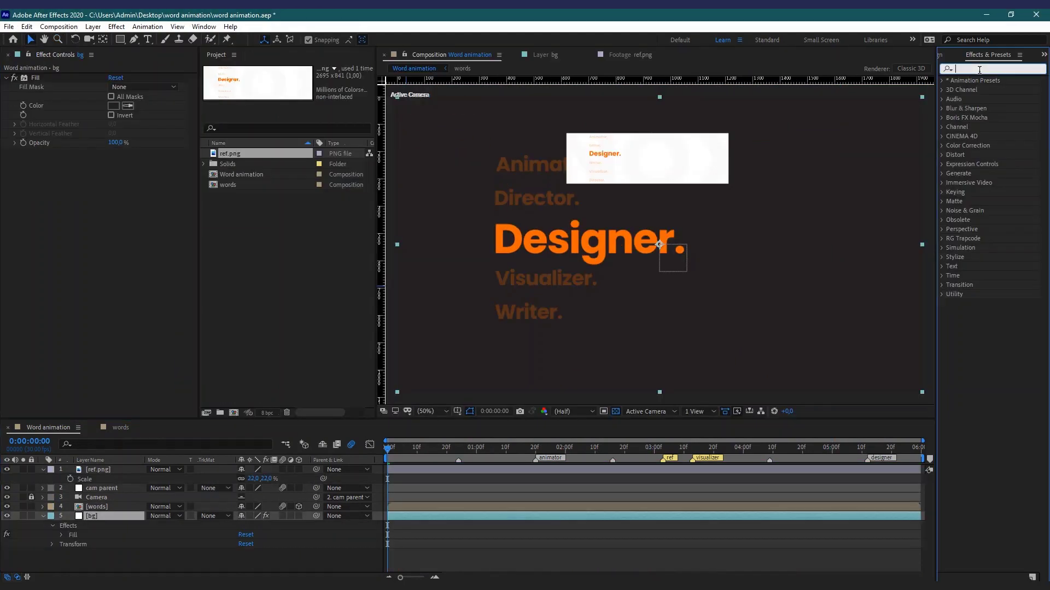
text(fill)
drag(978, 136, 119, 243)
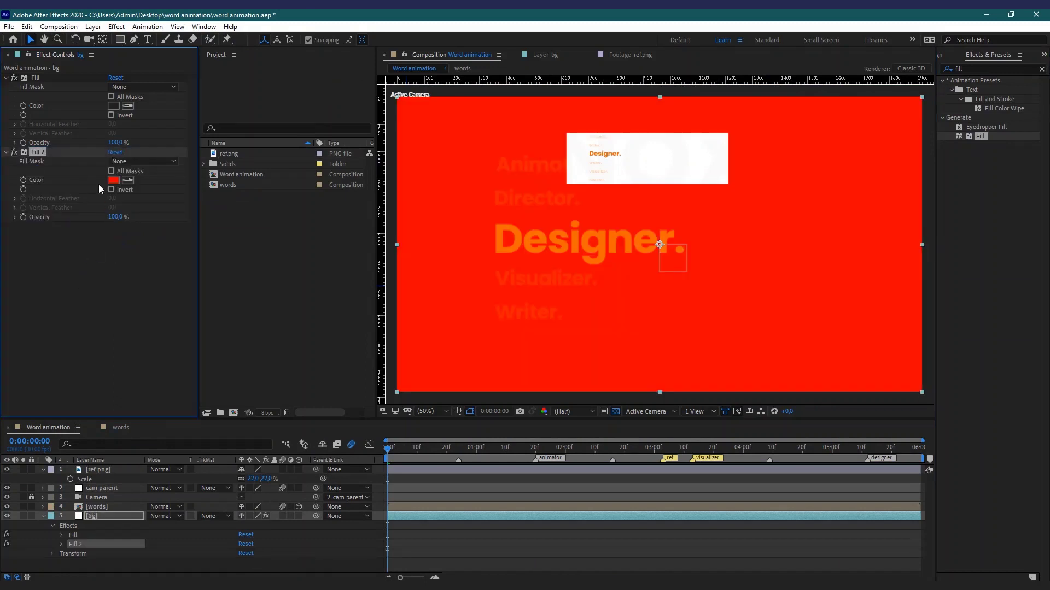
click(128, 180)
click(645, 151)
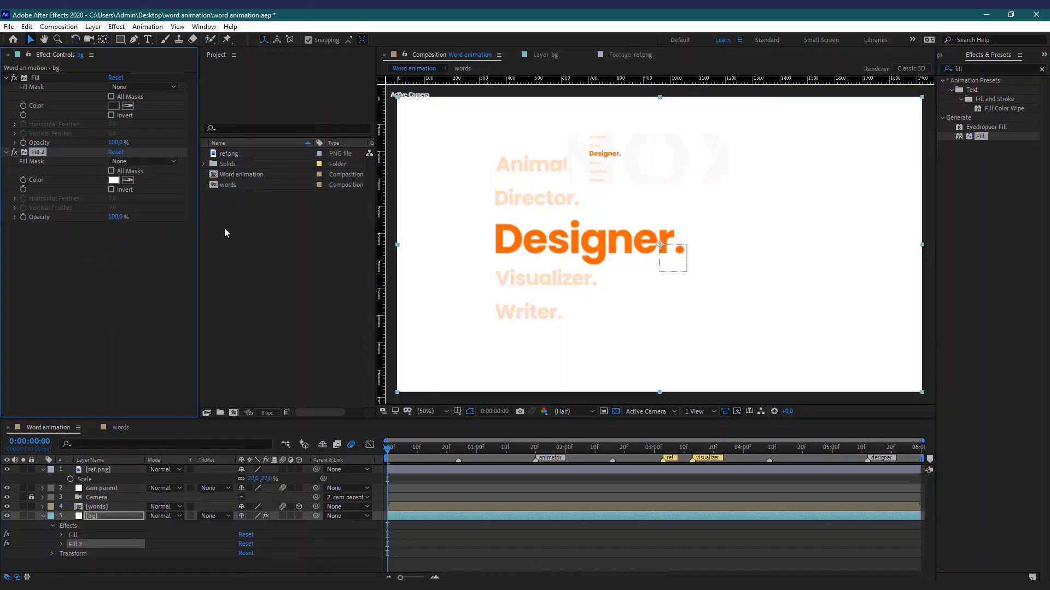
Delete the ref.png layer from the composition and disable the bg layer's Fill 2 effect.
click(103, 471)
key(Delete)
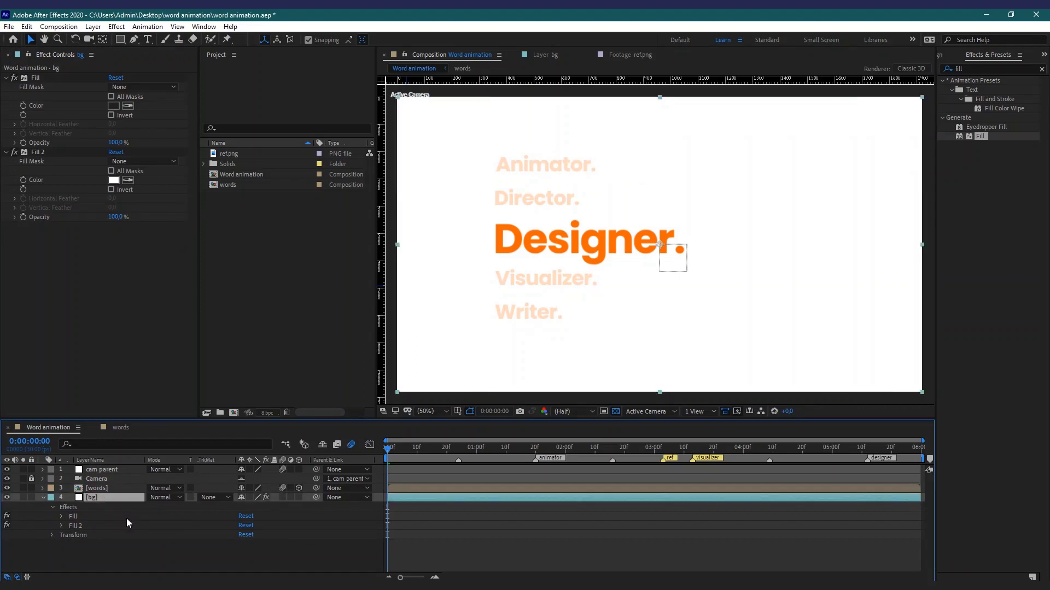
click(14, 152)
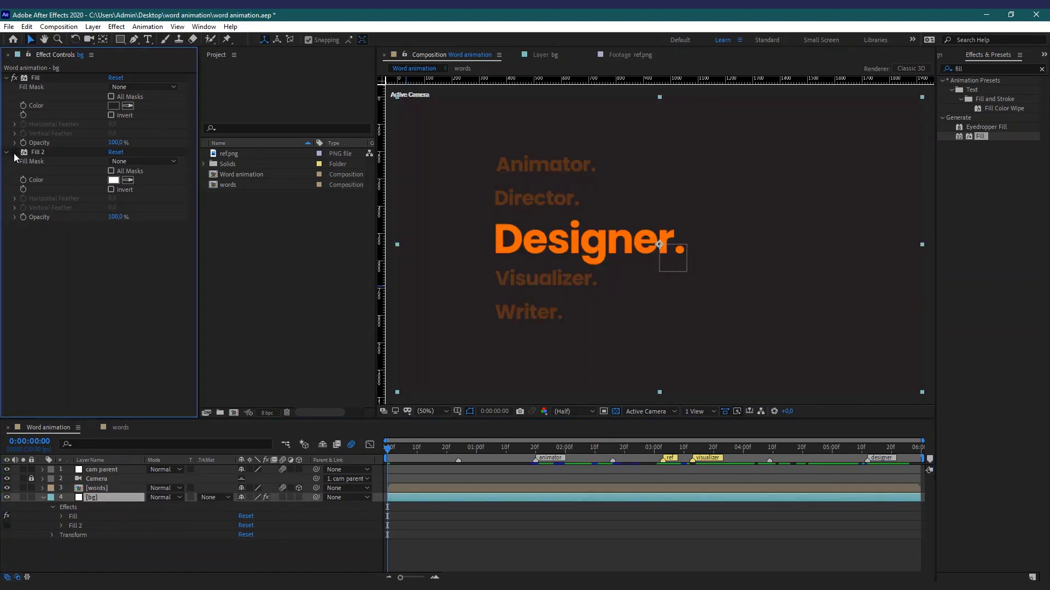
click(14, 153)
click(15, 152)
Collapse and lock the bg layer, and reveal the Opacity property of the layers.
click(43, 498)
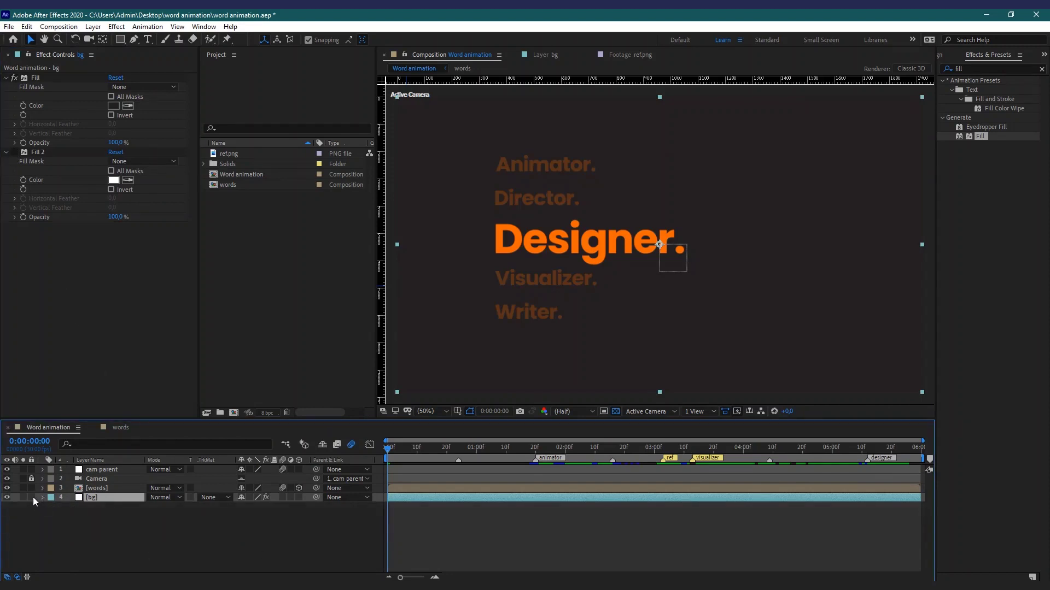
click(31, 497)
key(t)
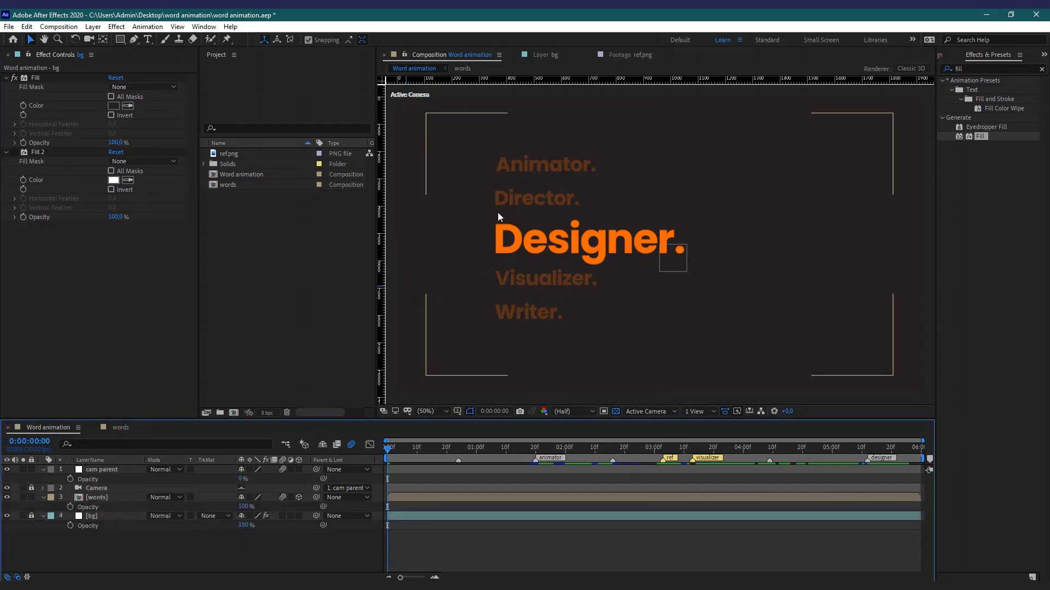
Hide the layers' Opacity properties and add a text layer reading "NOX CUTOMS" over the words.
key(t)
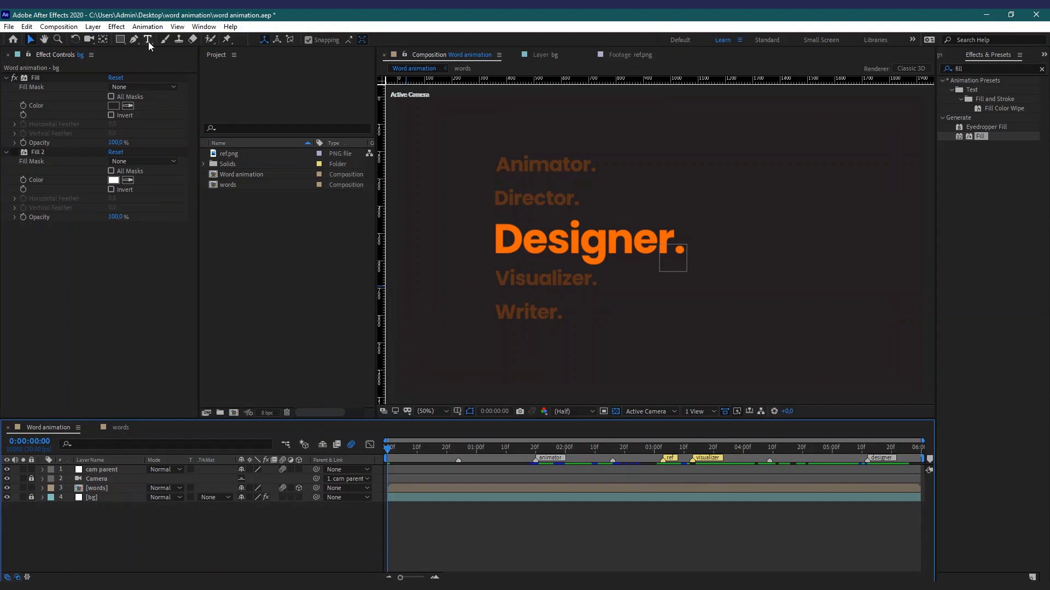
key(ctrl+t)
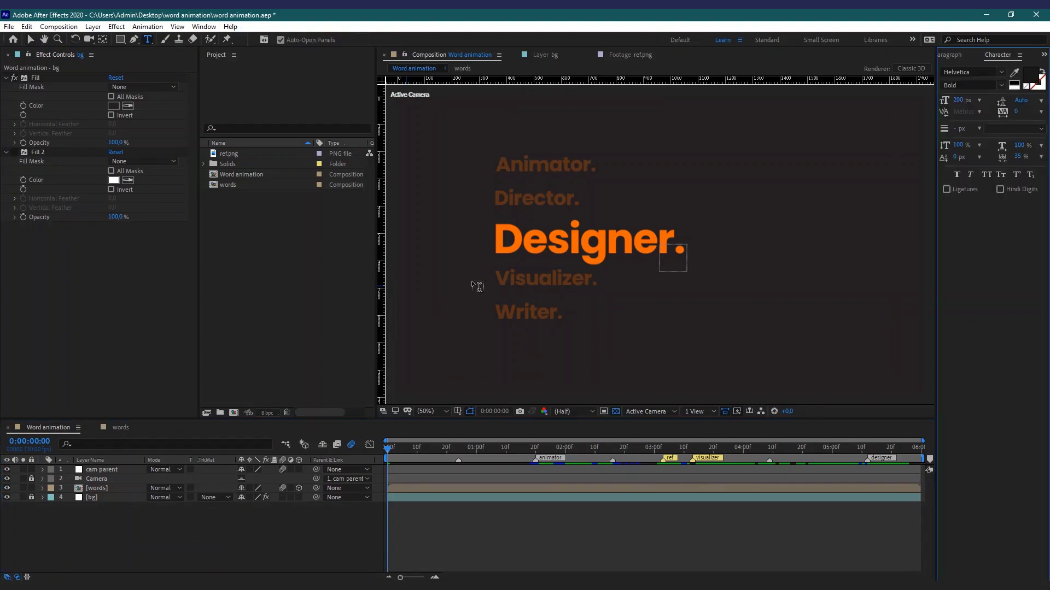
click(471, 281)
text(N)
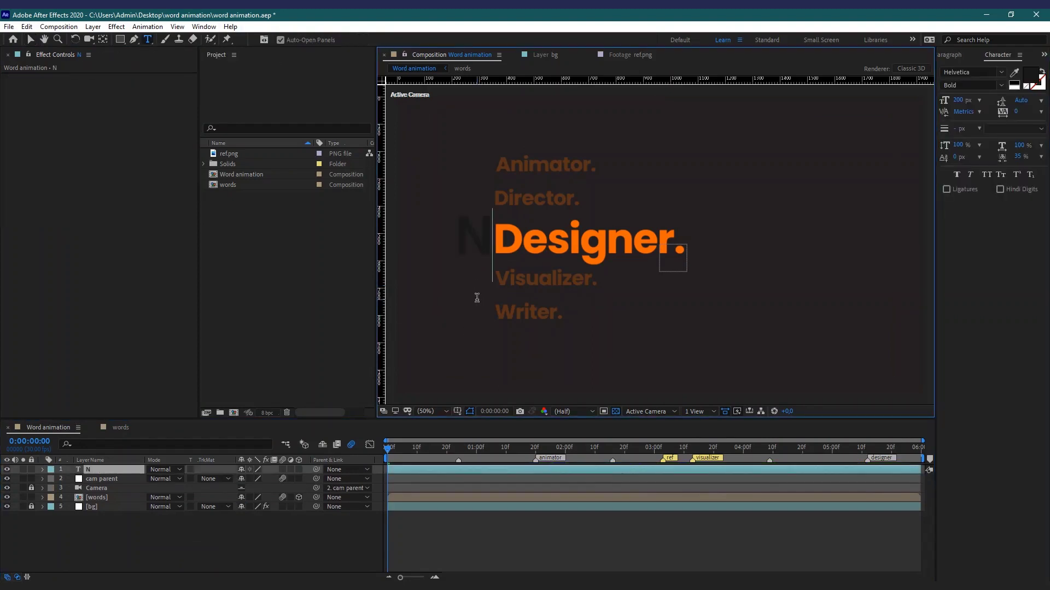
text(OX C)
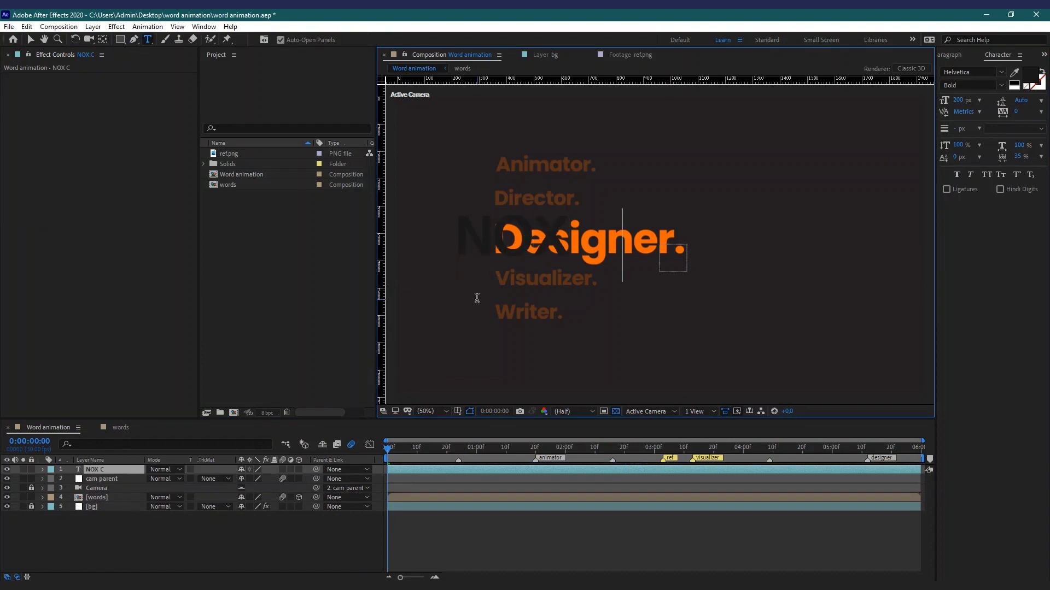
text(UTOMS)
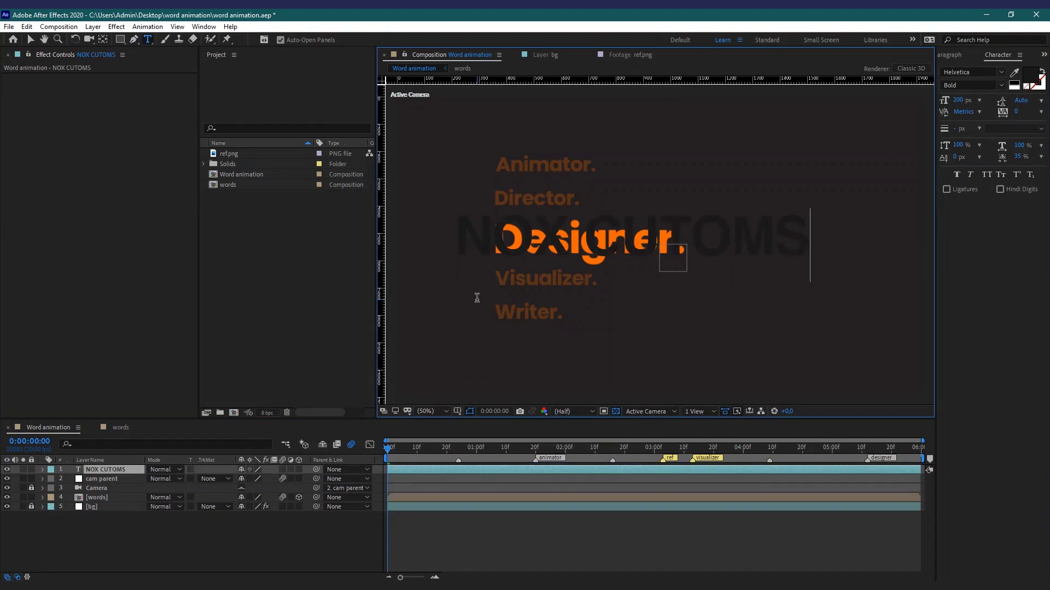
click(31, 39)
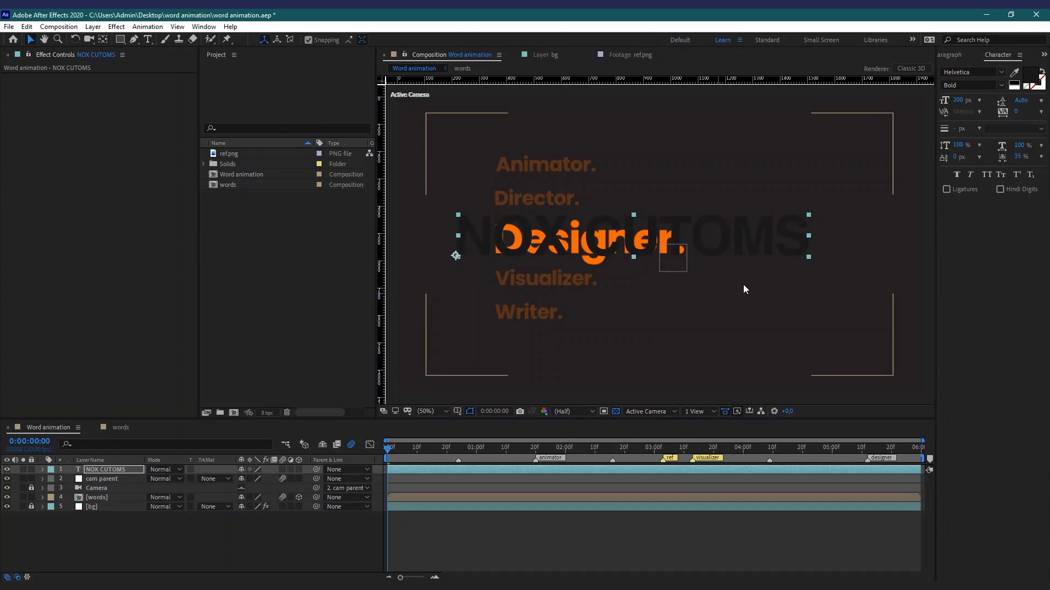
Correct the new text layer's wording to "NOX CUSTOMS".
click(125, 464)
key(ctrl+t)
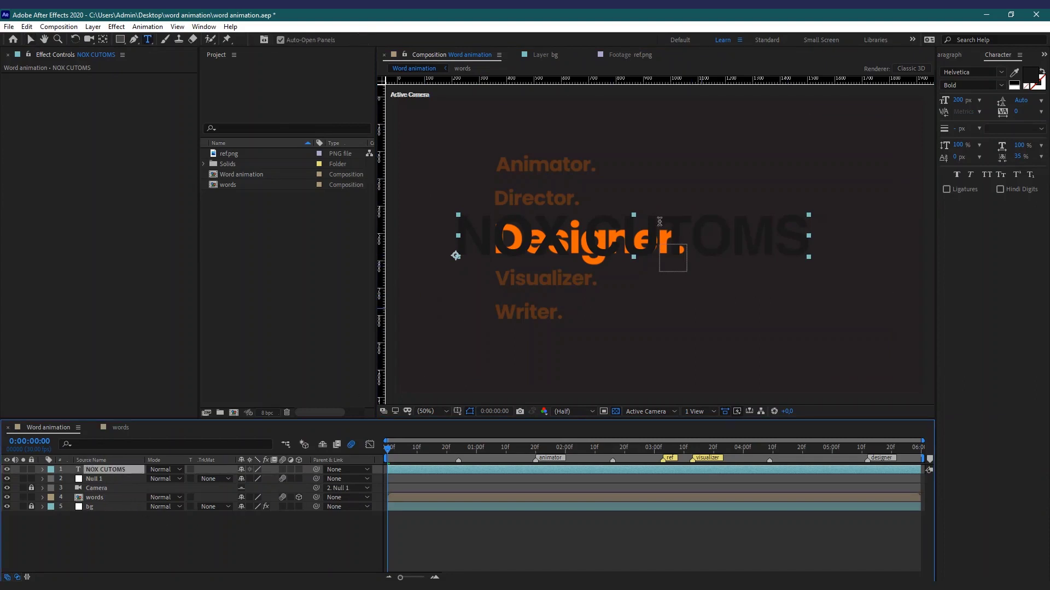
click(666, 239)
text(S)
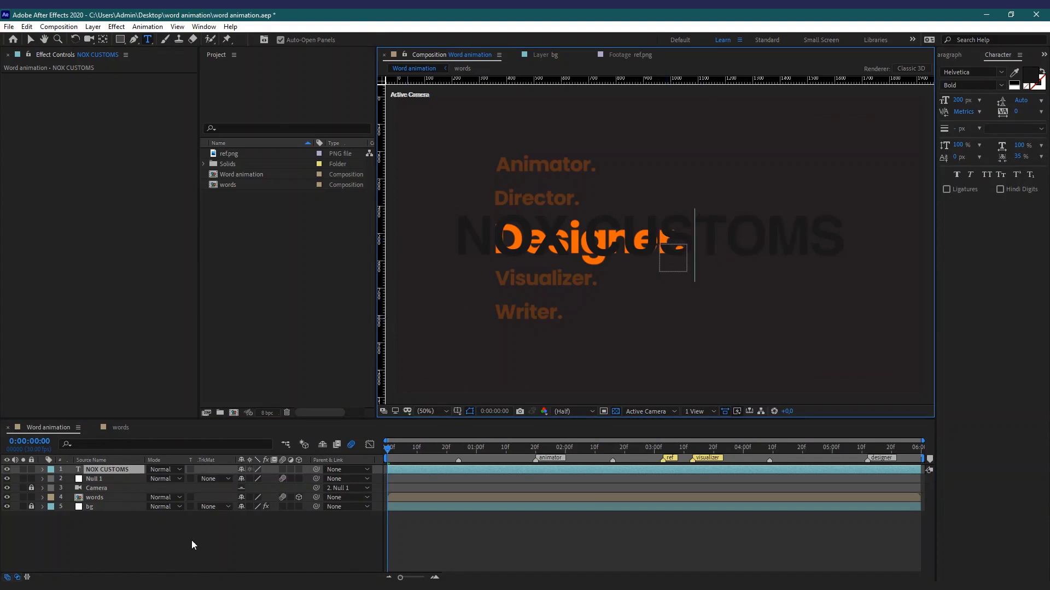
click(192, 541)
Set the NOX CUSTOMS layer's blending mode to Multiply.
click(129, 470)
right_click(129, 471)
click(143, 475)
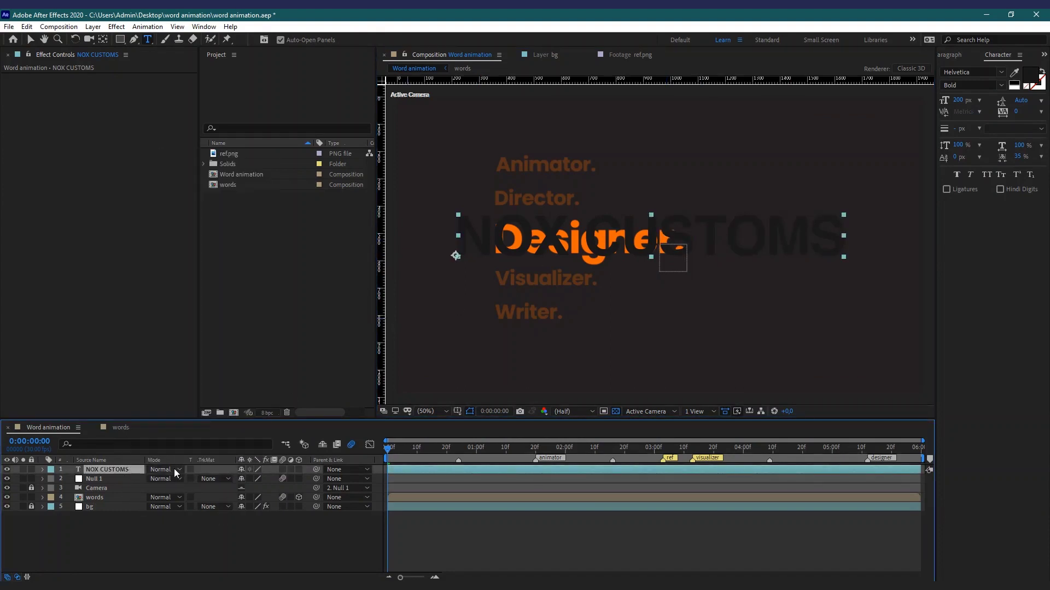
click(174, 469)
click(189, 155)
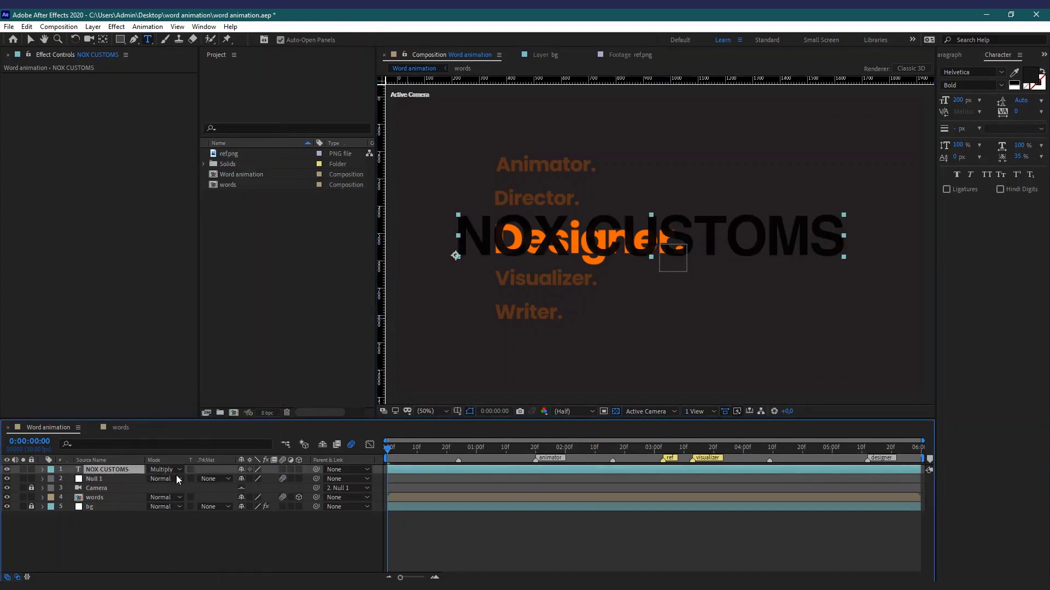
Lower the NOX CUSTOMS text's opacity and scale it up to 145%.
key(t)
drag(246, 479, 282, 480)
click(106, 471)
Unlock the bg layer and enable its Fill 2 effect to switch the background to white.
click(116, 516)
click(31, 516)
click(89, 516)
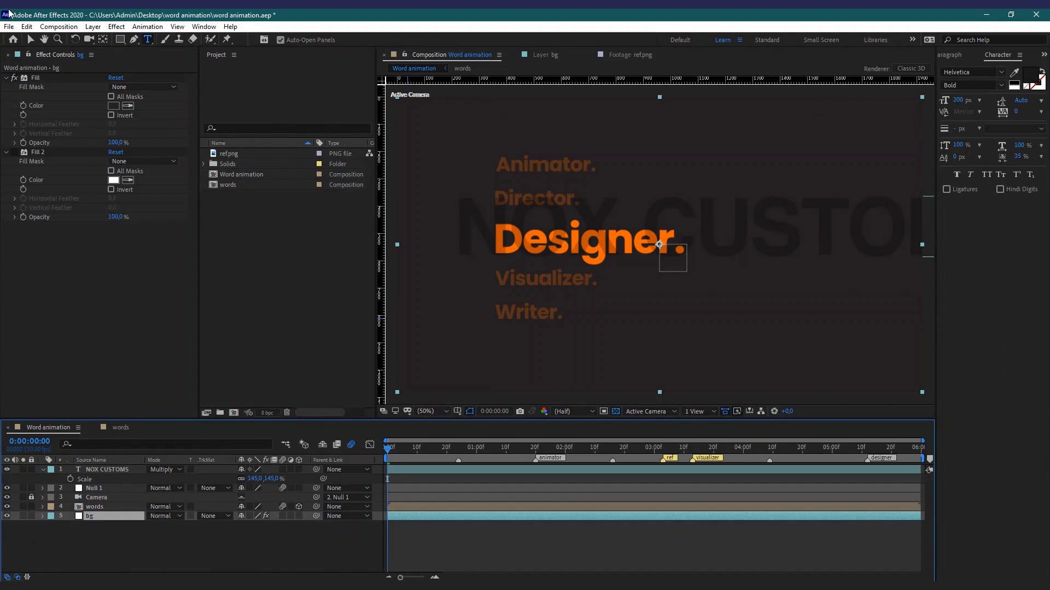
click(15, 153)
Scale the NOX CUSTOMS text to 738% and reposition it so the letter O fills the frame's center.
click(112, 470)
drag(258, 479, 368, 472)
click(434, 413)
click(446, 219)
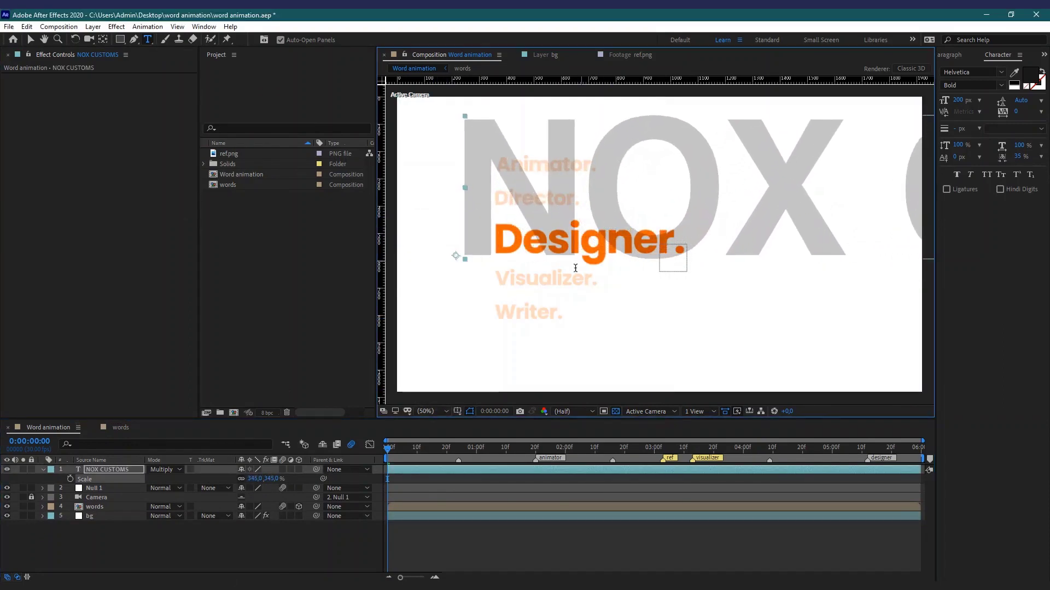
drag(255, 479, 409, 475)
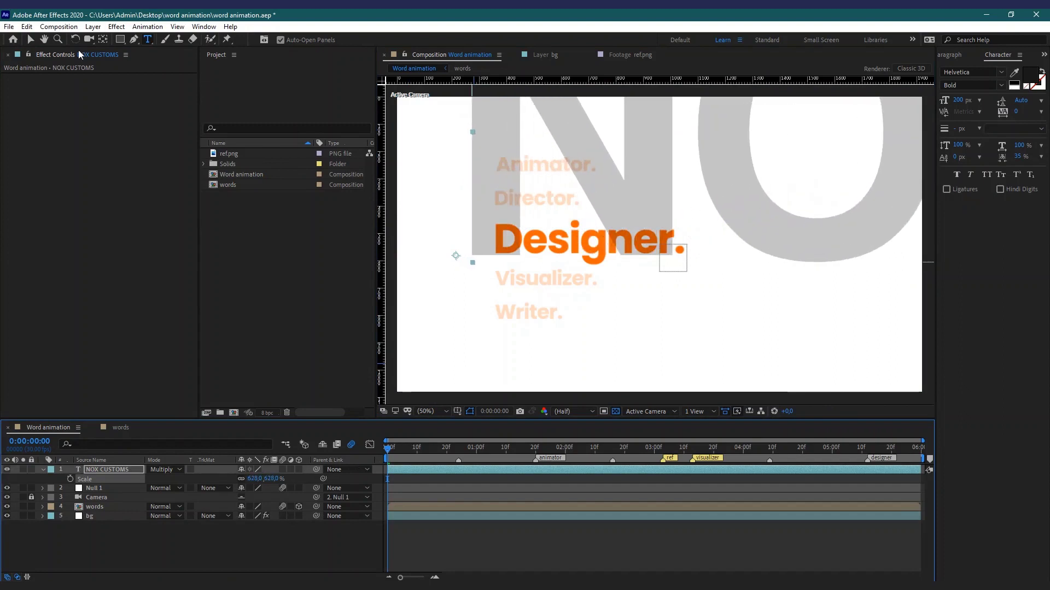
key(v)
drag(752, 199, 556, 298)
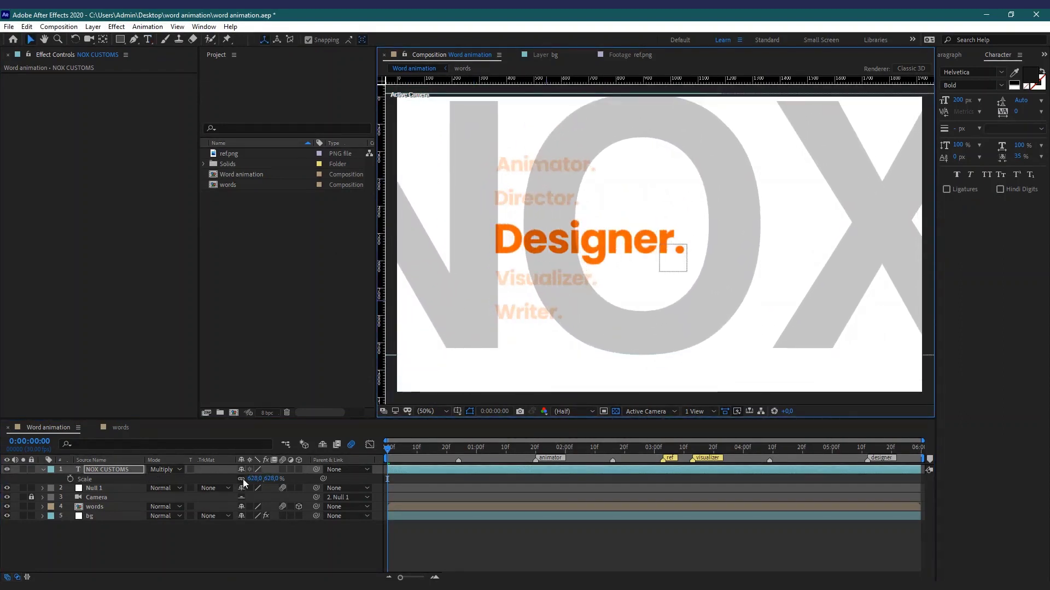
drag(254, 479, 315, 479)
drag(647, 312, 593, 353)
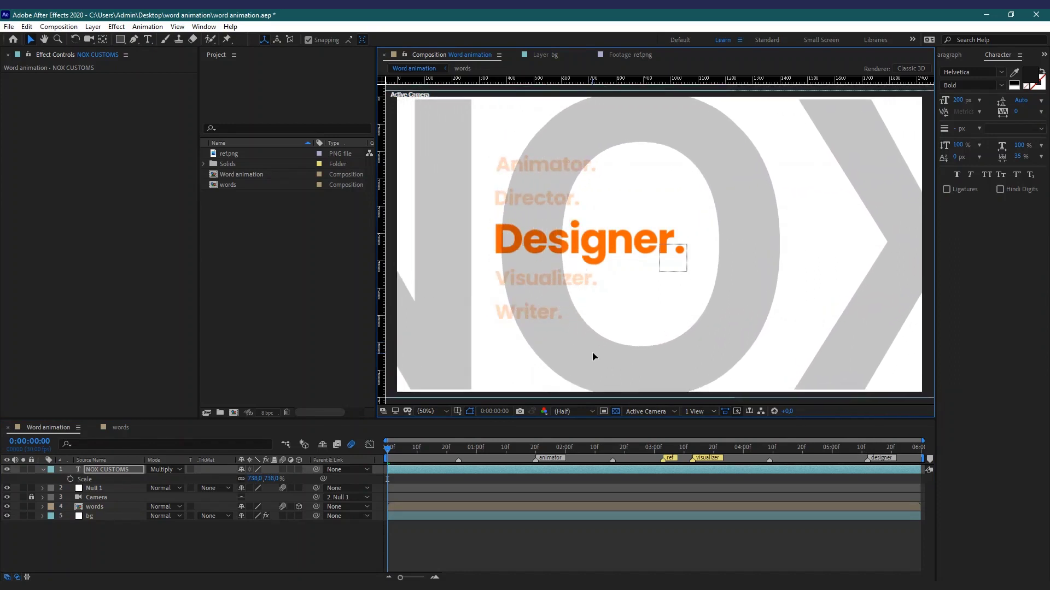
Set the NOX CUSTOMS text's opacity to 2% and enable the layer's motion blur.
click(125, 474)
key(t)
drag(242, 481, 231, 479)
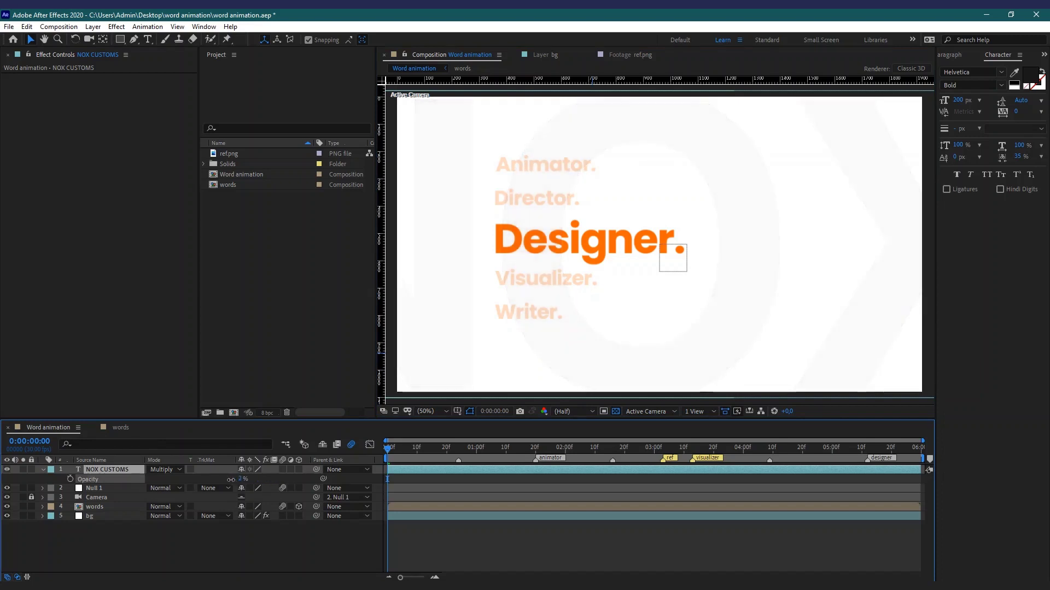
click(240, 479)
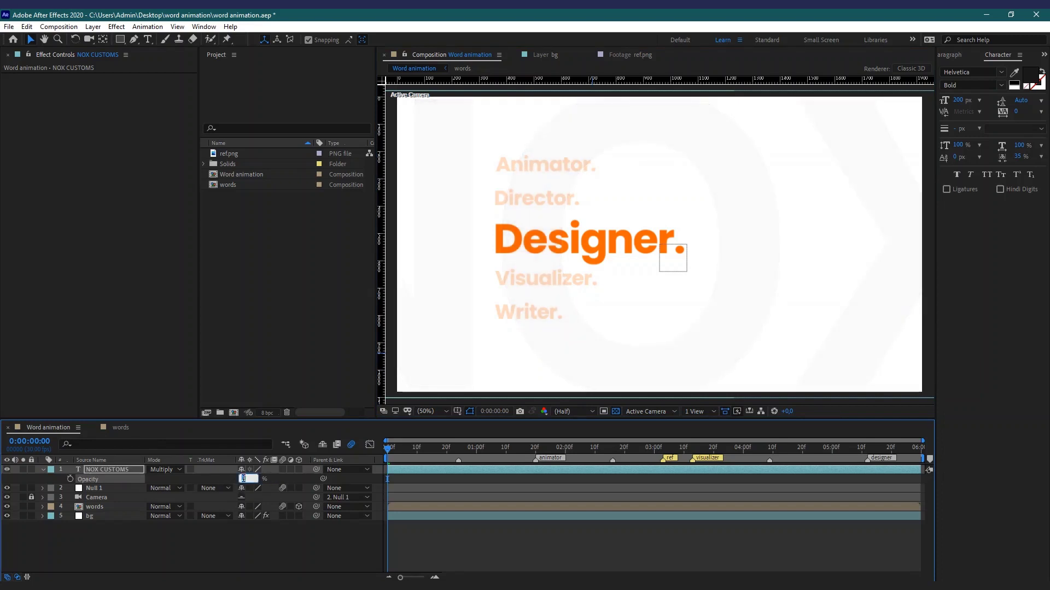
text(5)
key(Return)
click(240, 480)
text(3)
key(Return)
text(2)
key(Return)
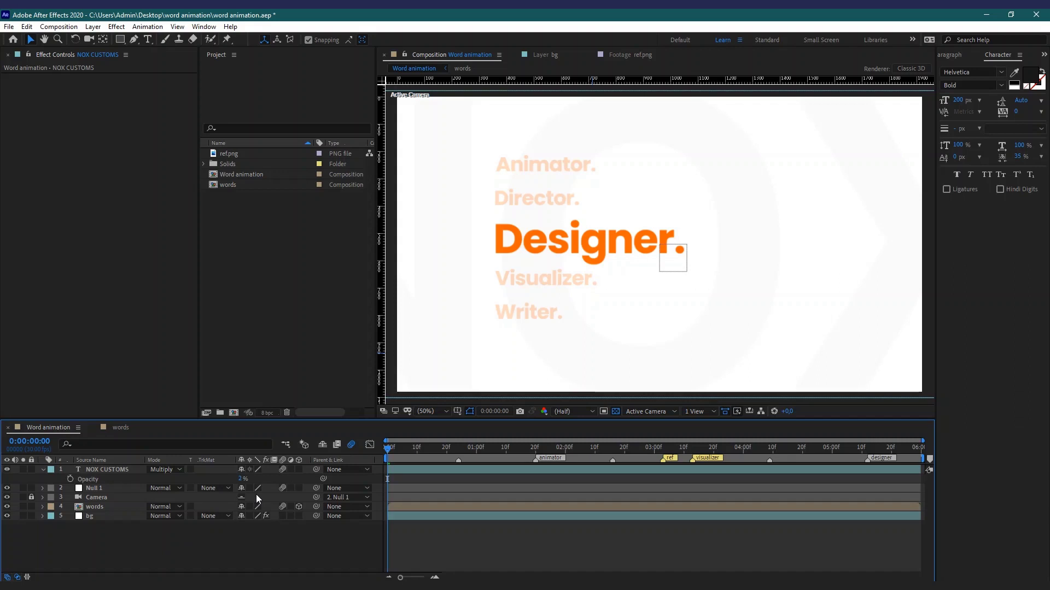
Collapse the NOX CUSTOMS layer, search the effects for "blur" and apply Gaussian Blur to it, with layer names displayed.
click(96, 470)
key(t)
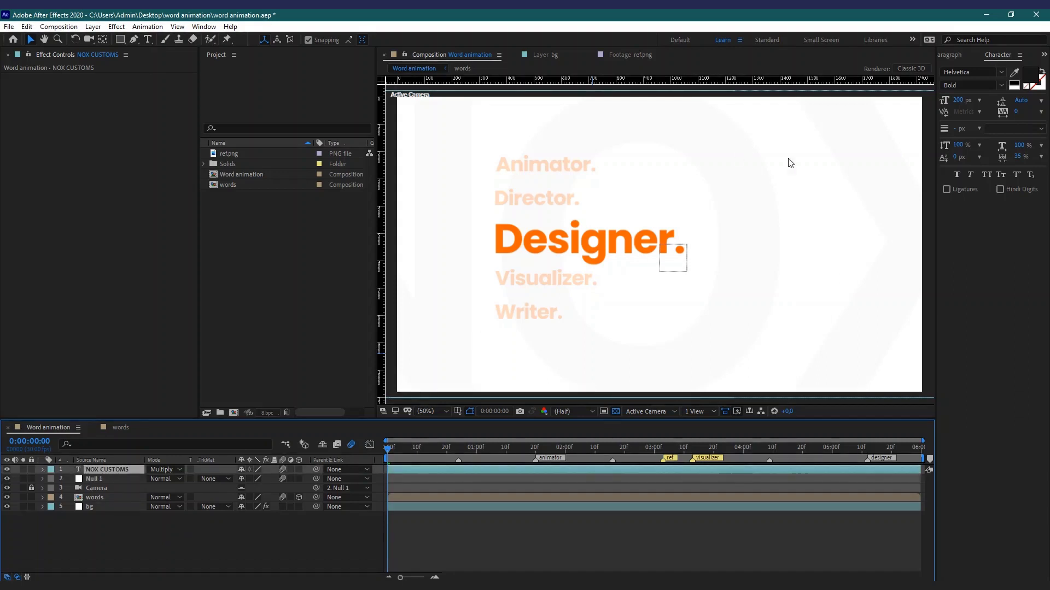
click(949, 57)
click(1044, 55)
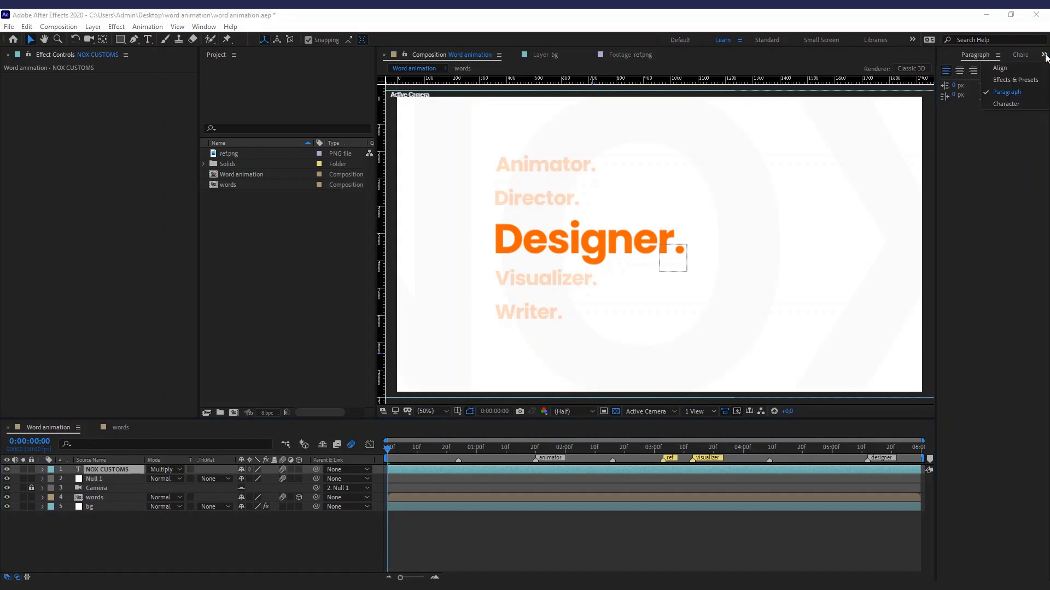
click(1019, 79)
drag(981, 69, 939, 70)
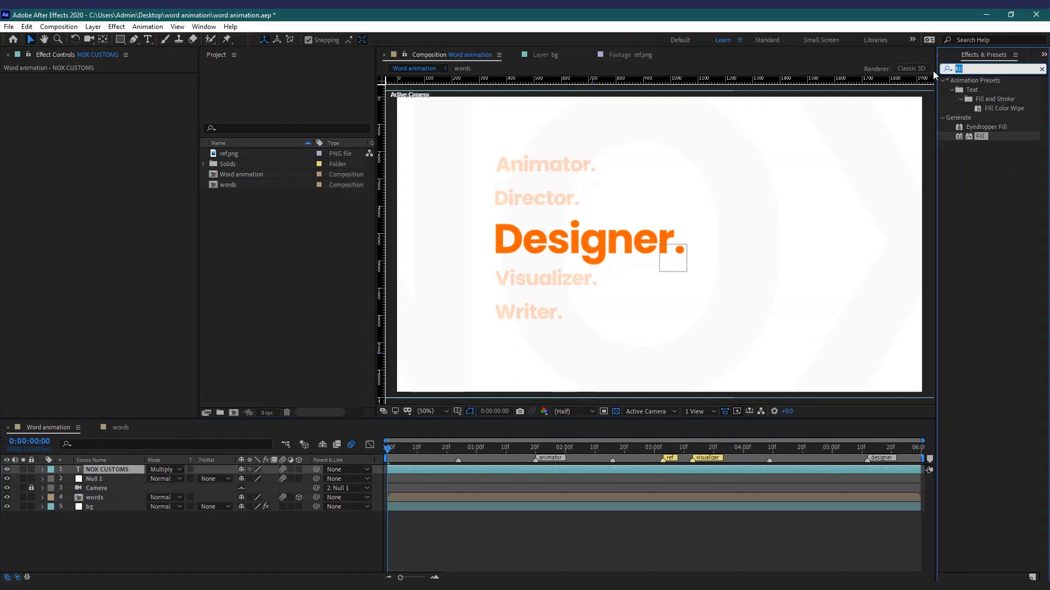
text(blur)
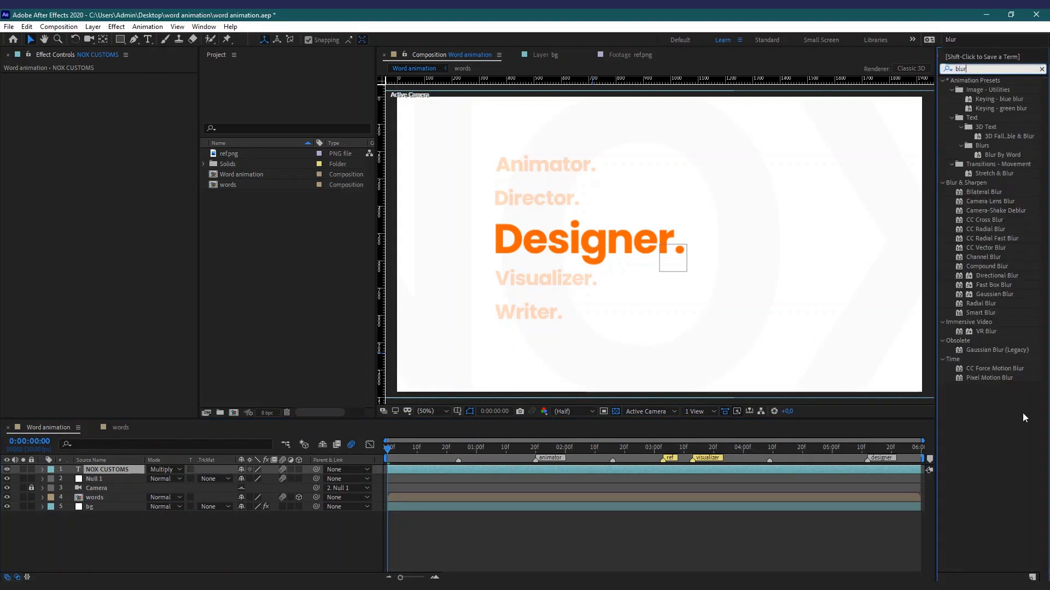
drag(995, 294, 133, 470)
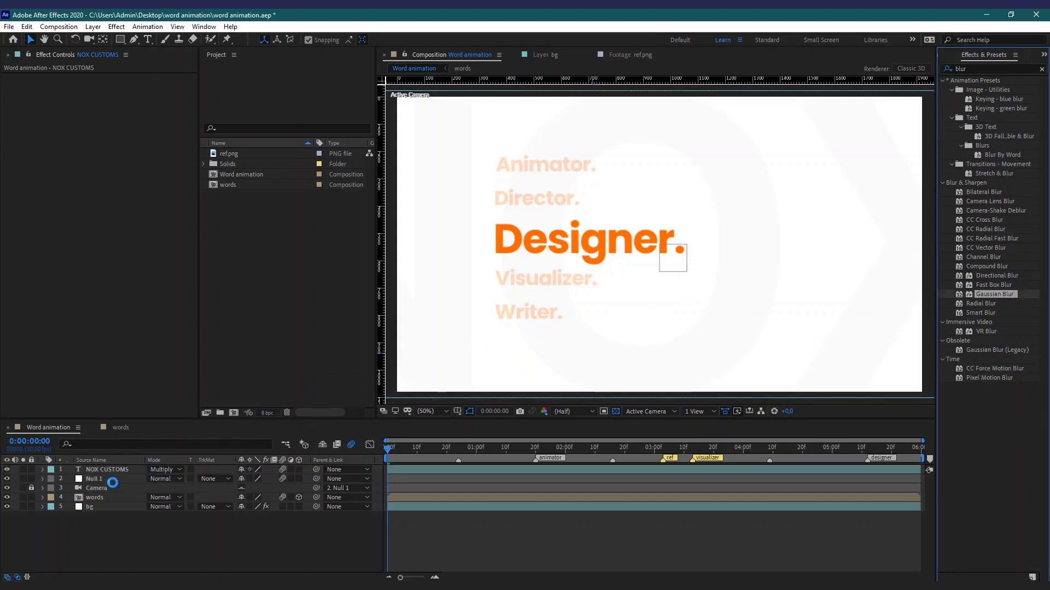
click(98, 461)
click(97, 470)
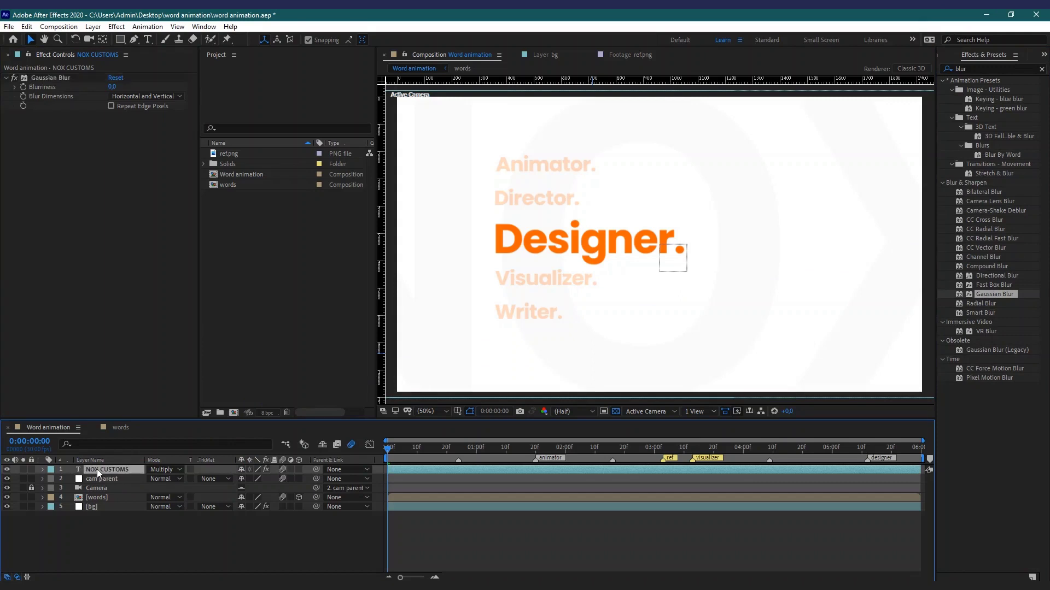
Raise the NOX CUSTOMS text's opacity to 19% and set its Gaussian Blur blurriness to 12.
key(t)
drag(241, 479, 250, 480)
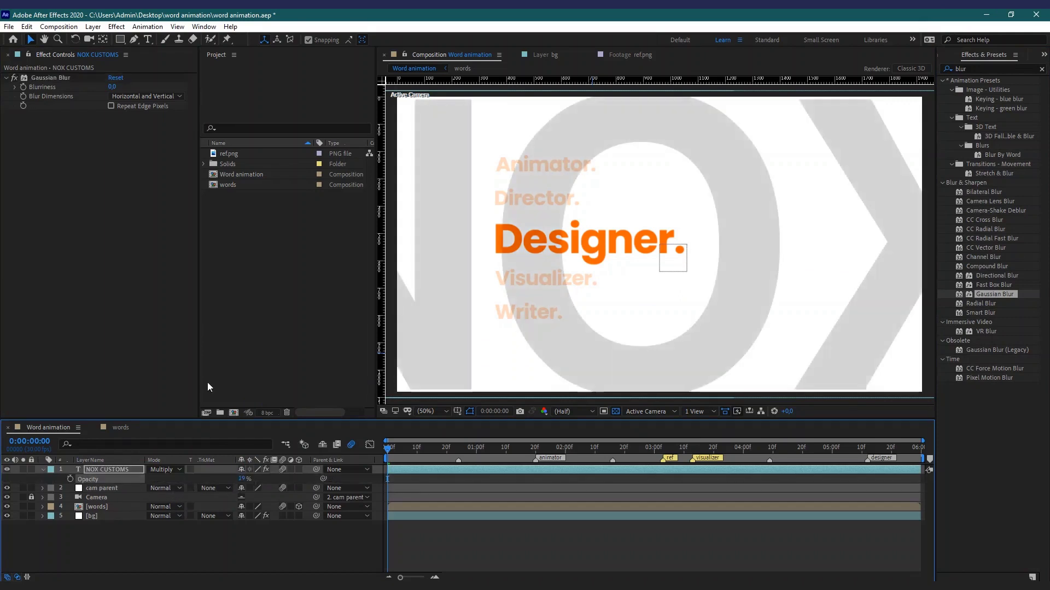
click(103, 90)
drag(113, 88, 219, 91)
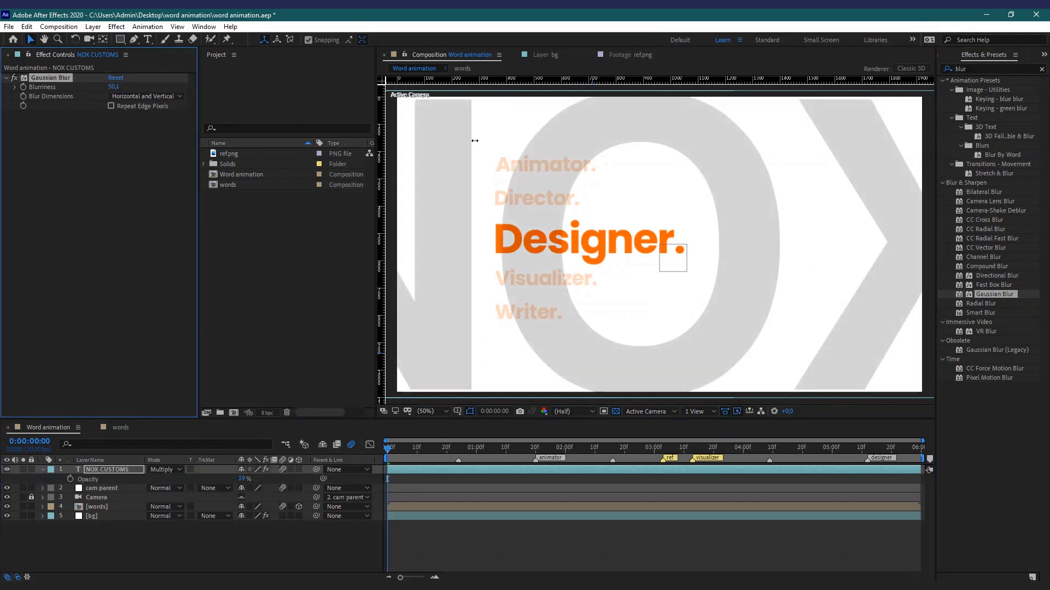
drag(474, 140, 512, 146)
click(140, 244)
click(105, 538)
click(100, 470)
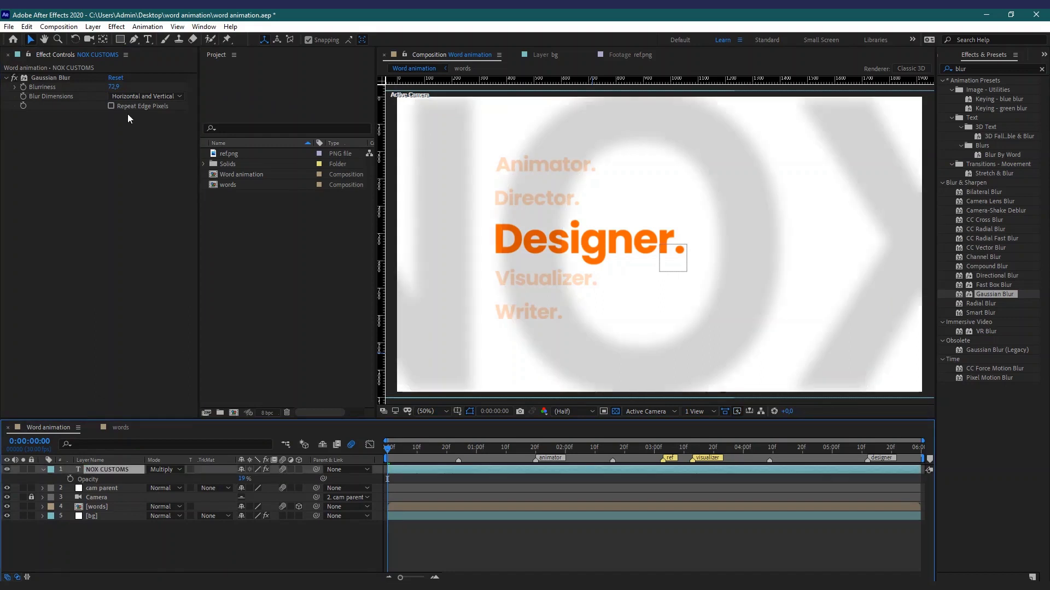
click(113, 87)
text(12)
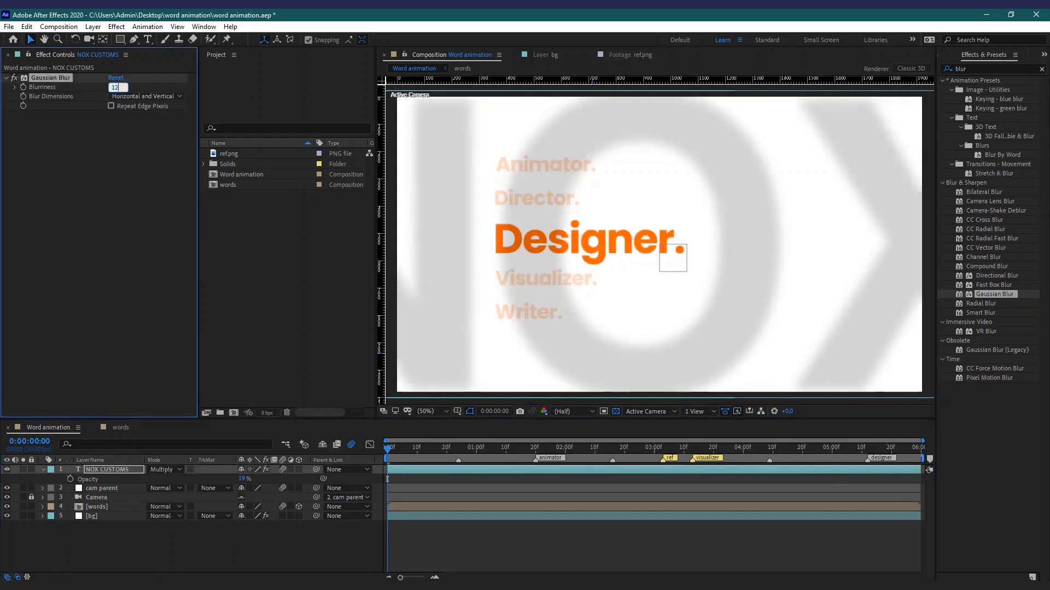
key(Return)
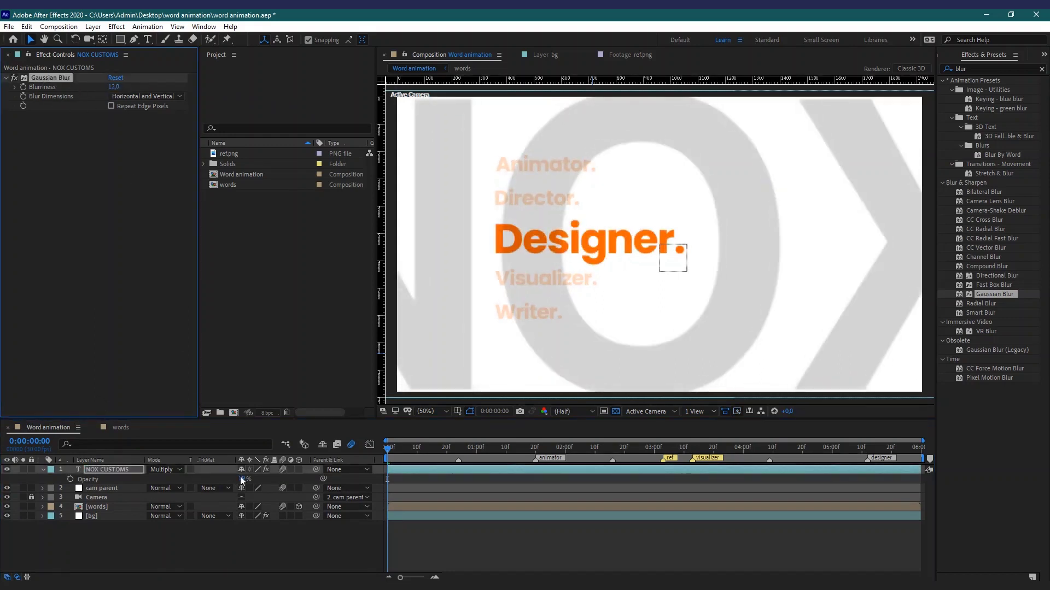
Set the NOX CUSTOMS text's opacity to 5% and reduce the Gaussian Blur blurriness to 5.
click(241, 480)
text(5)
key(Return)
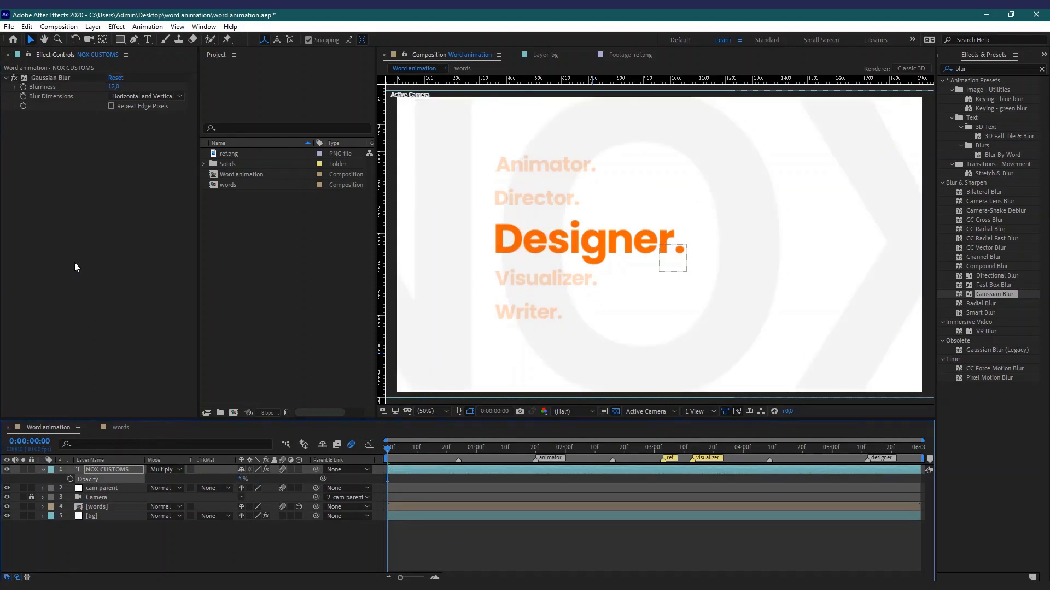
drag(112, 88, 88, 88)
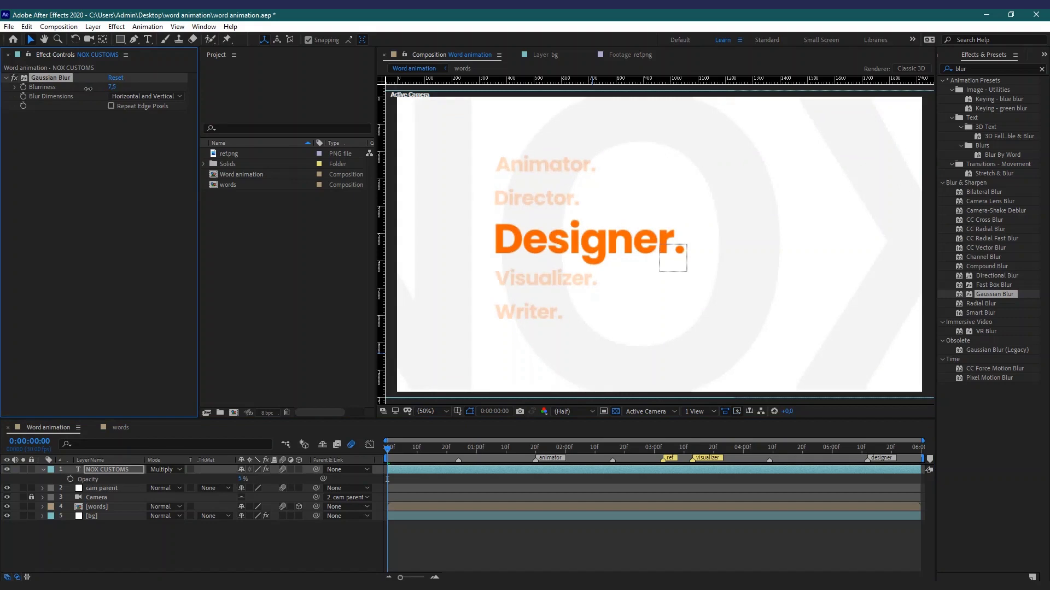
click(62, 114)
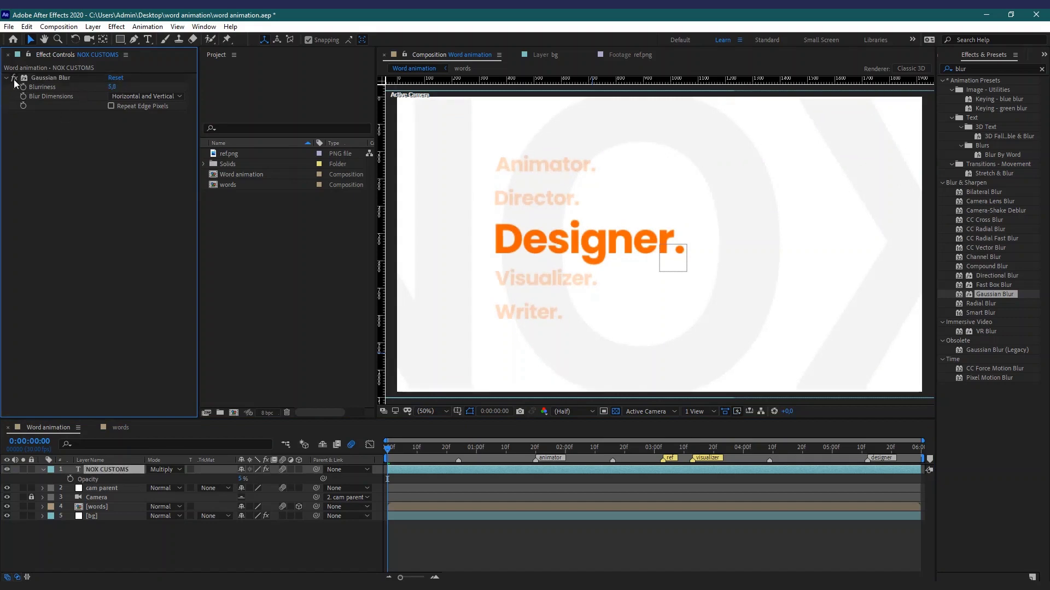
Disable the Gaussian Blur, set the NOX CUSTOMS text's opacity to 2% and collapse the layer.
click(240, 479)
text(2)
key(Return)
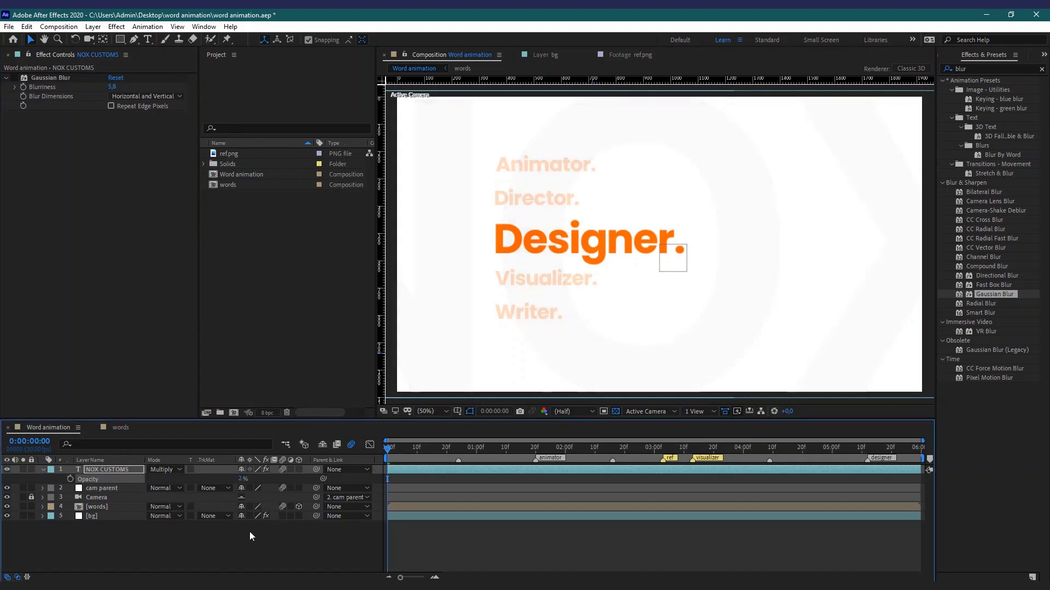
click(43, 469)
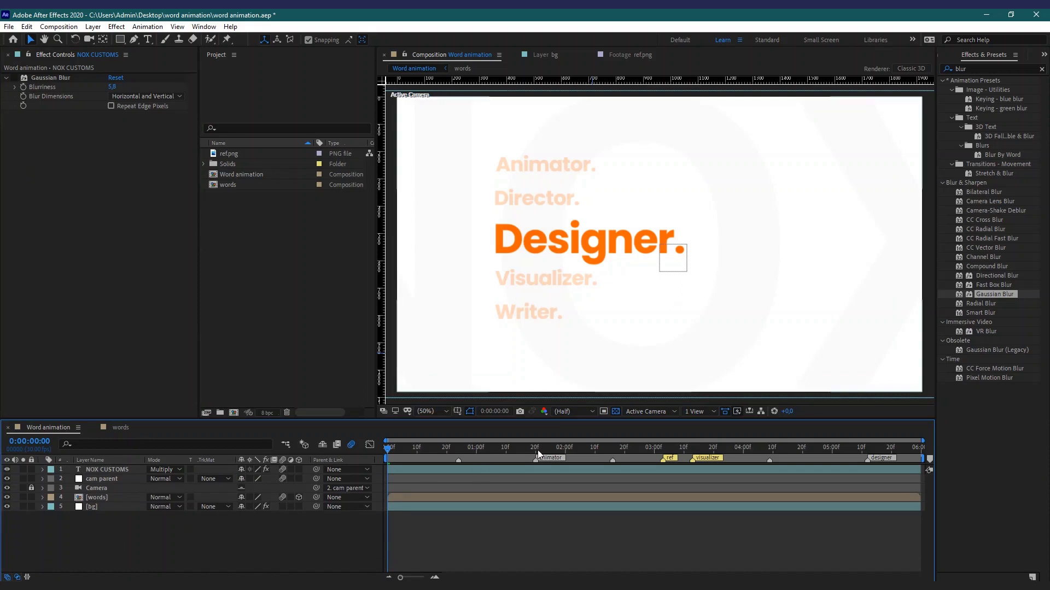
Set the composition preview resolution to Full.
click(566, 411)
click(568, 438)
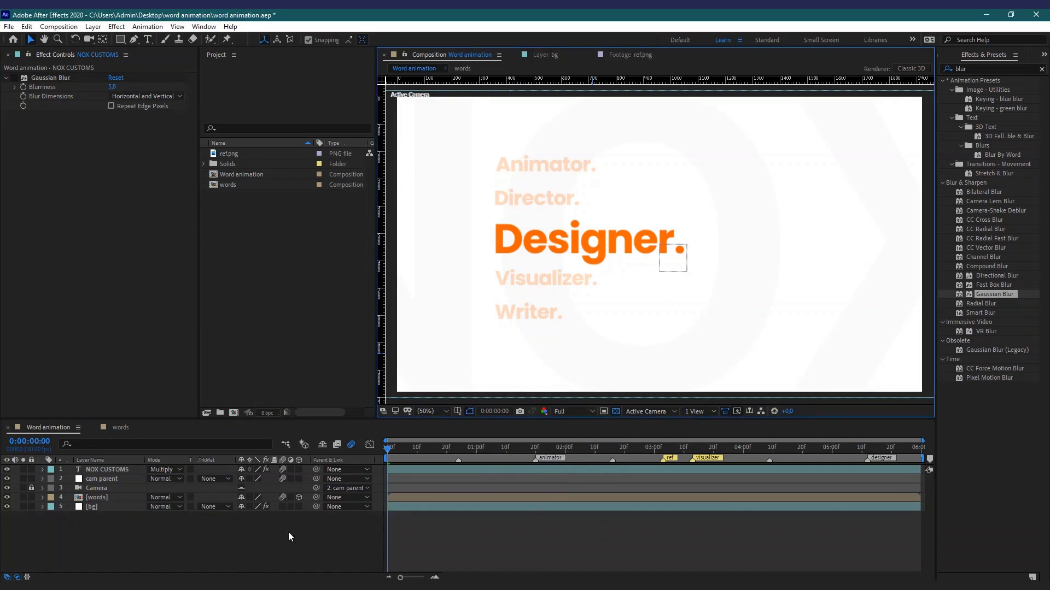
click(267, 532)
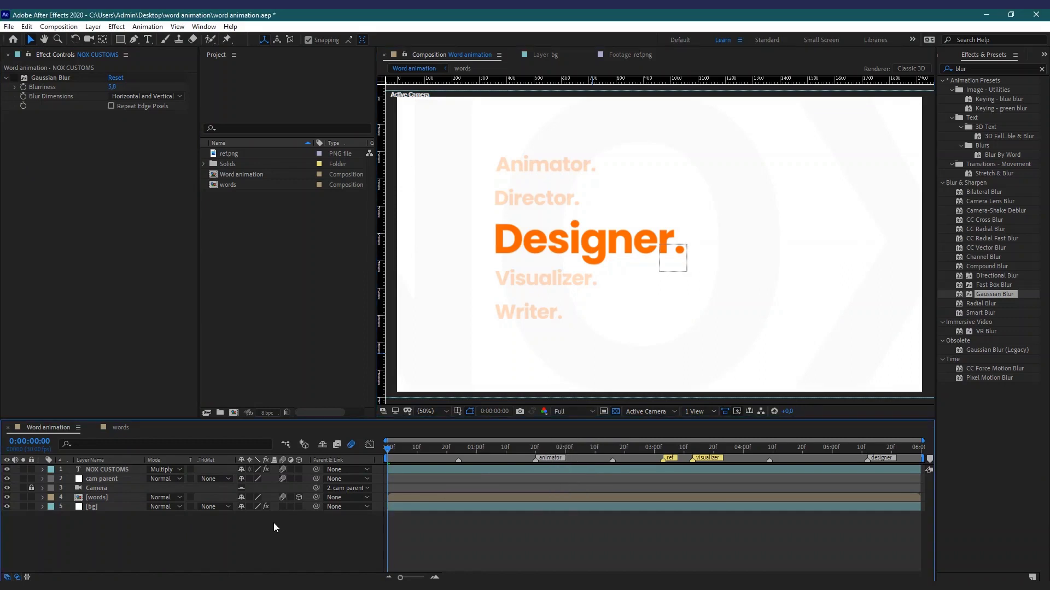